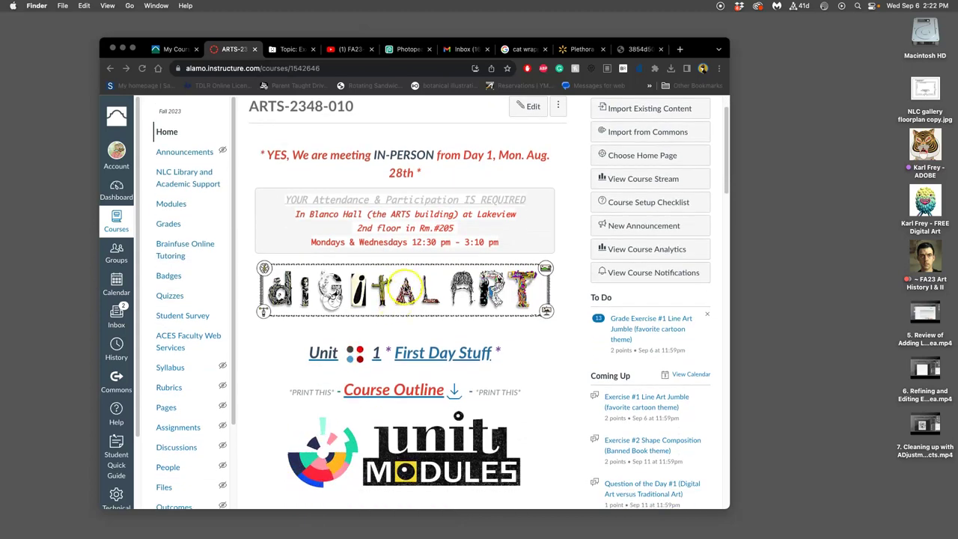
{"action": "scroll", "coordinate": [405, 288], "scroll_direction": "down", "scroll_amount": 4}
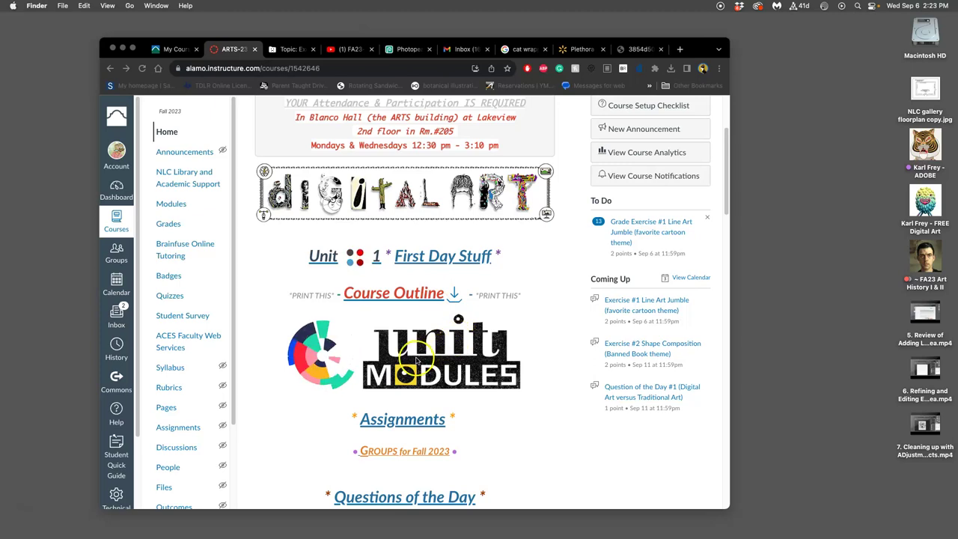
Bring Chrome forward and open the course's UNIT Modules page listing Units 1 through 8.
{"action": "left_click", "coordinate": [417, 360]}
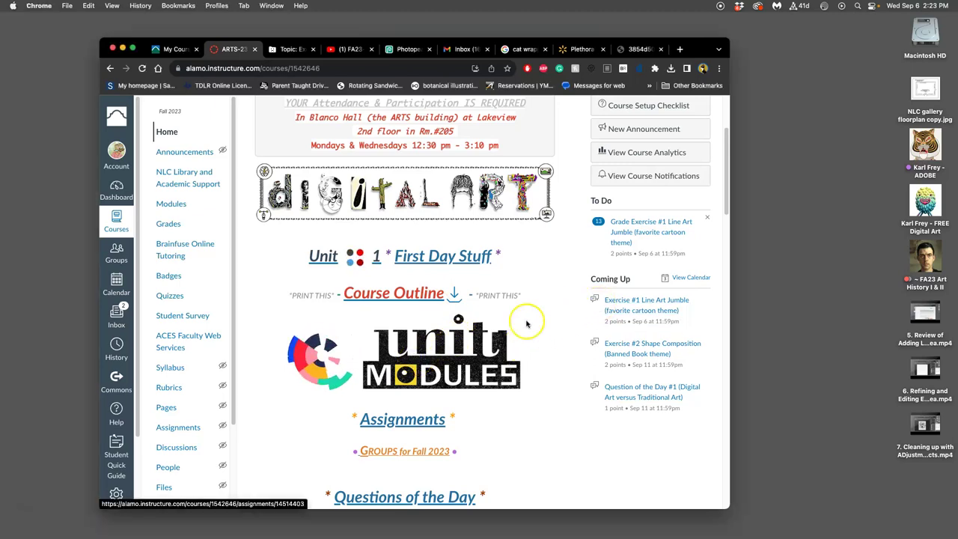
{"action": "left_click", "coordinate": [420, 369]}
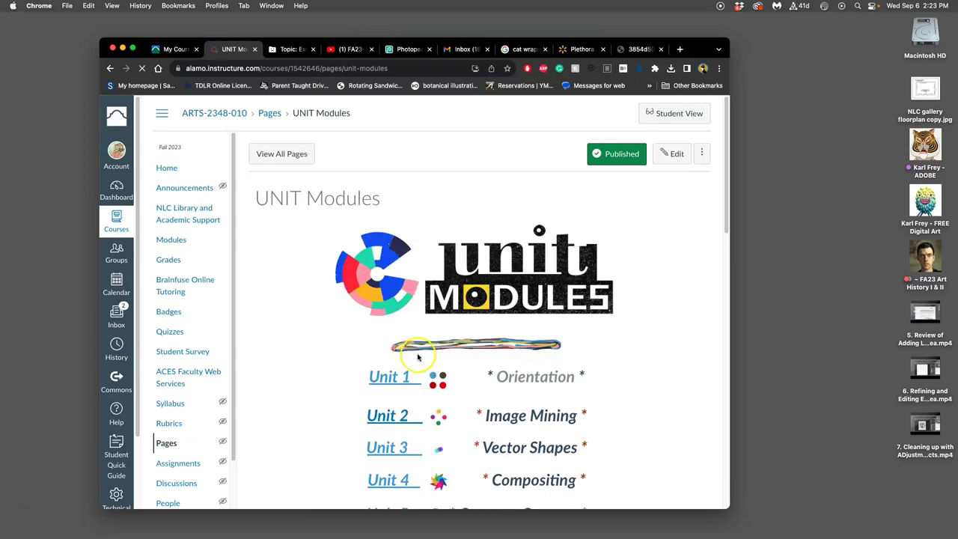
{"action": "scroll", "coordinate": [416, 354], "scroll_direction": "down", "scroll_amount": 3}
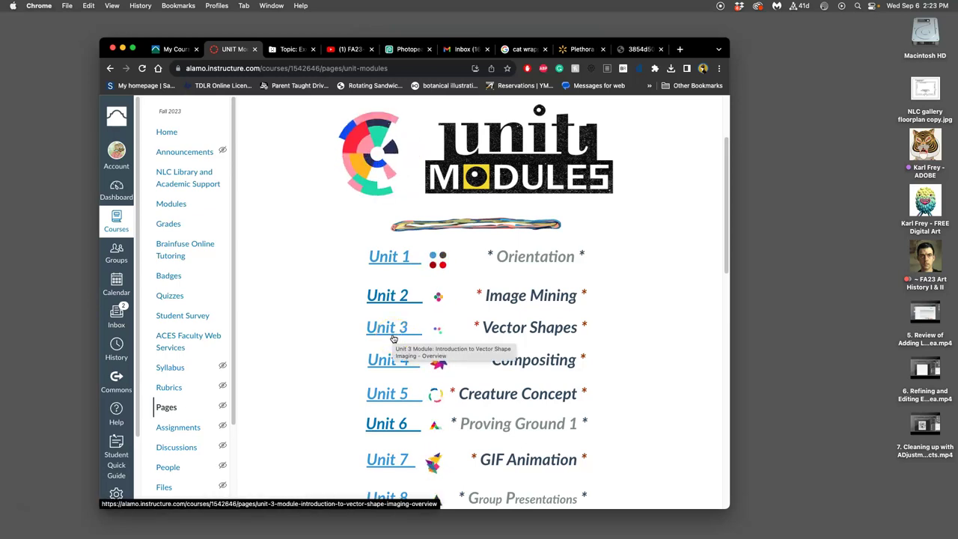
Open the Unit 3 overview page and drag the window's left edge outward to widen it.
{"action": "left_click", "coordinate": [391, 337]}
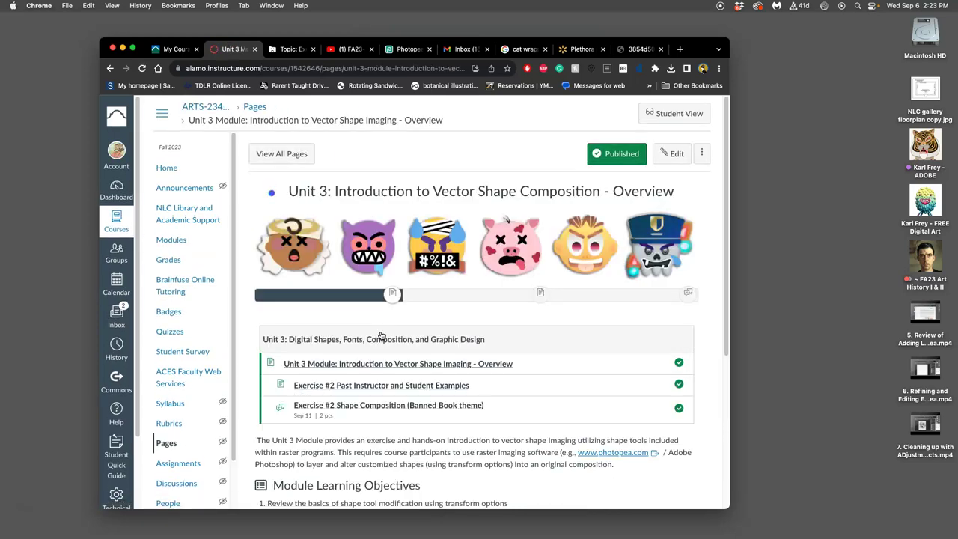
{"action": "left_click", "coordinate": [204, 214]}
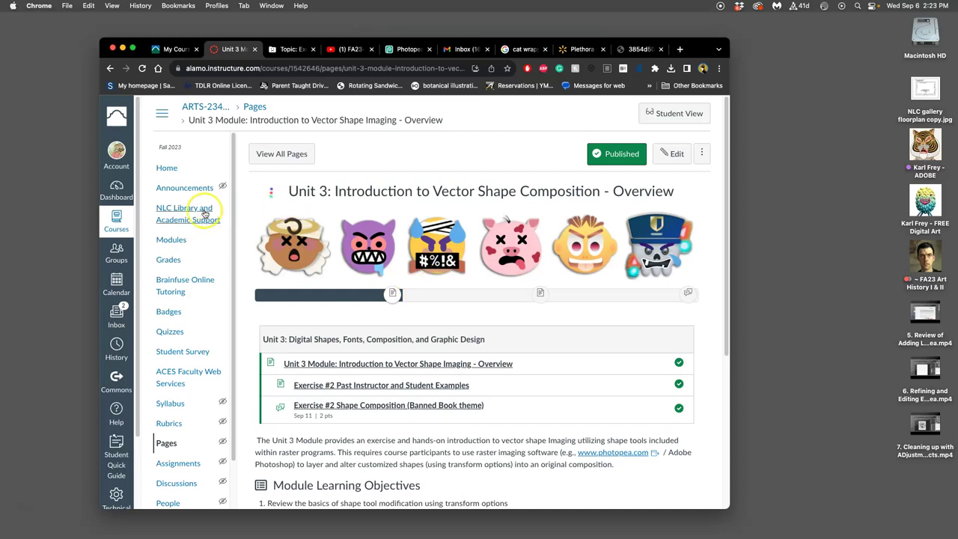
{"action": "left_click", "coordinate": [95, 243]}
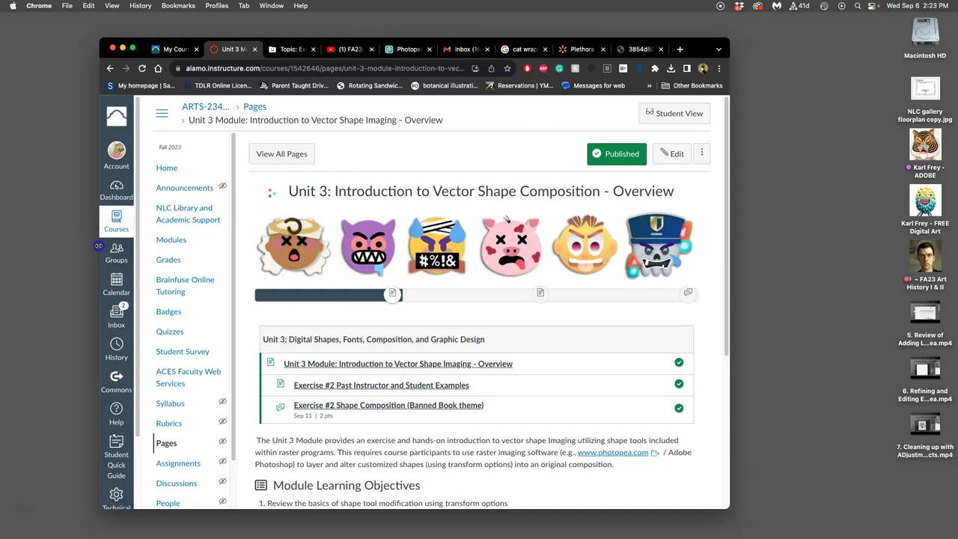
{"action": "left_click_drag", "start_coordinate": [98, 246], "coordinate": [42, 249]}
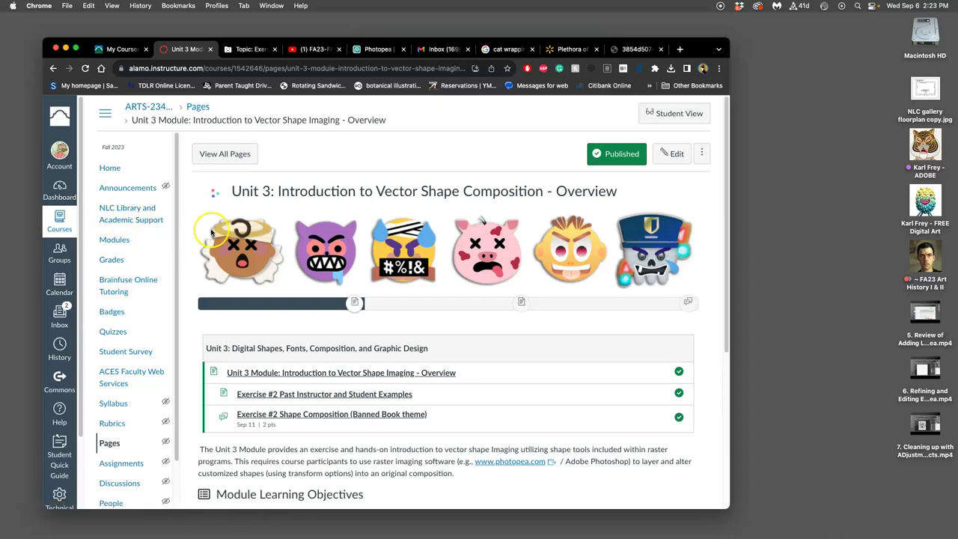
{"action": "left_click", "coordinate": [215, 205]}
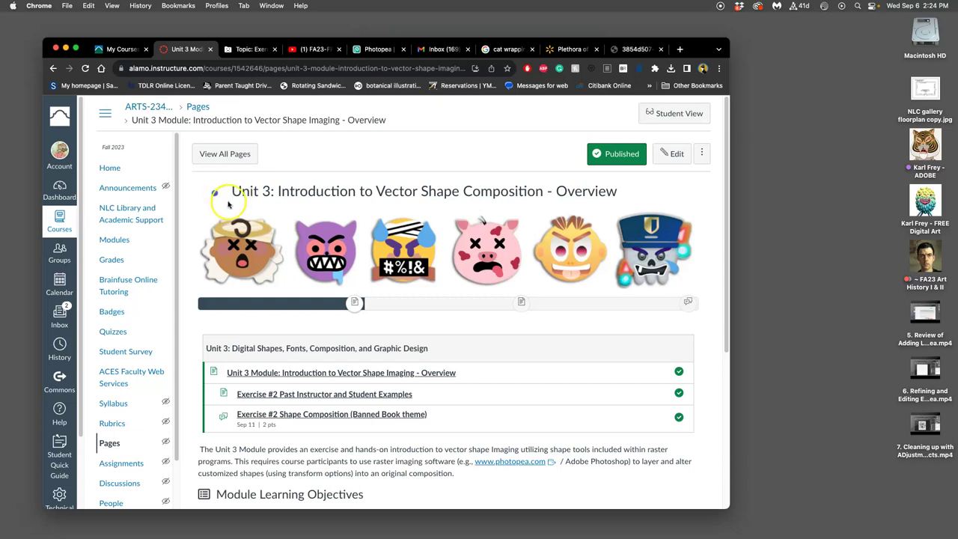
{"action": "scroll", "coordinate": [289, 254], "scroll_direction": "down", "scroll_amount": 2}
{"action": "scroll", "coordinate": [289, 254], "scroll_direction": "down", "scroll_amount": 2}
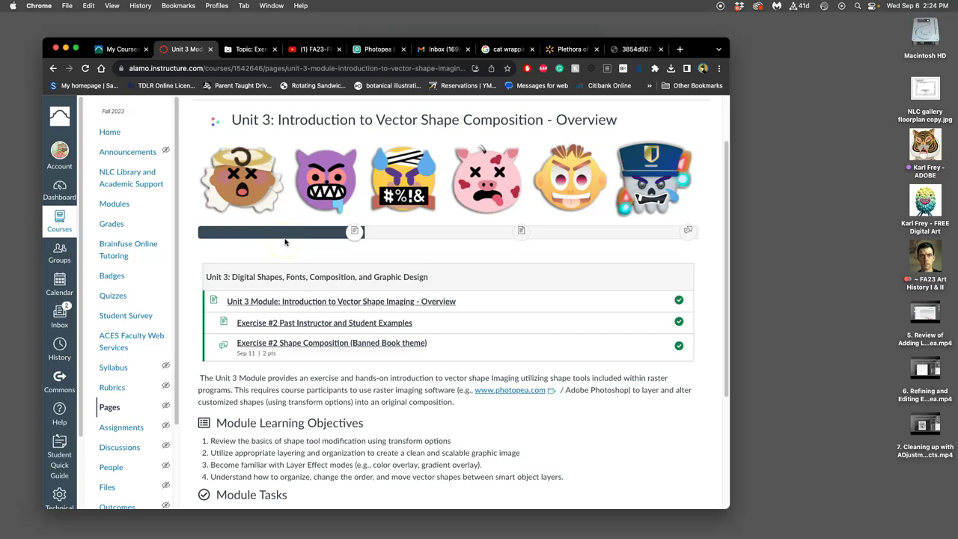
{"action": "scroll", "coordinate": [262, 262], "scroll_direction": "down", "scroll_amount": 1}
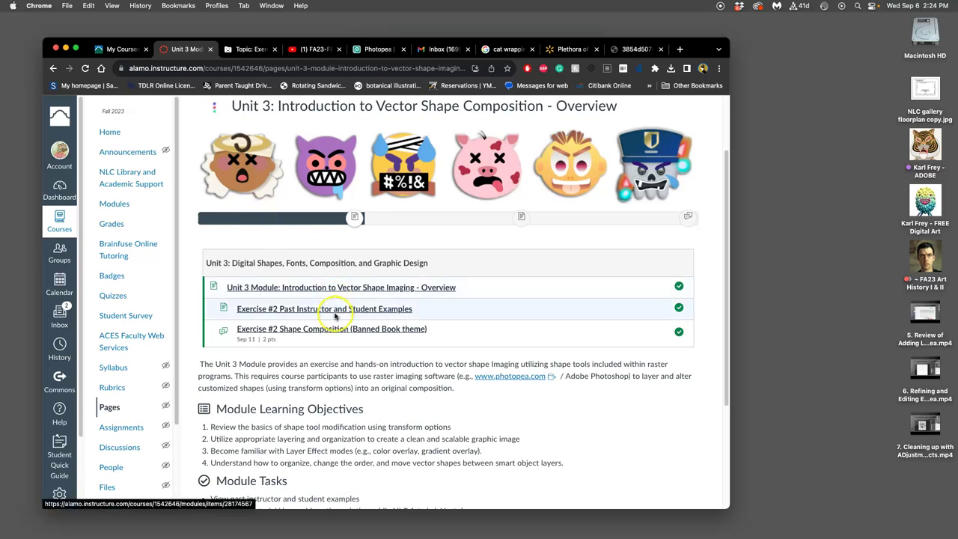
{"action": "scroll", "coordinate": [340, 322], "scroll_direction": "down", "scroll_amount": 5}
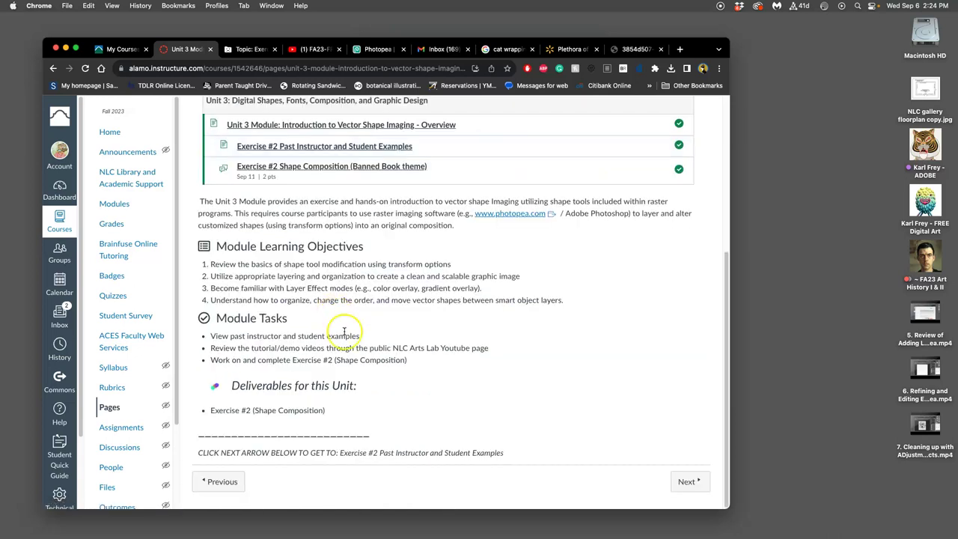
Go to the Exercise #2 examples page and scroll down to the horned emoji artworks.
{"action": "left_click", "coordinate": [683, 479]}
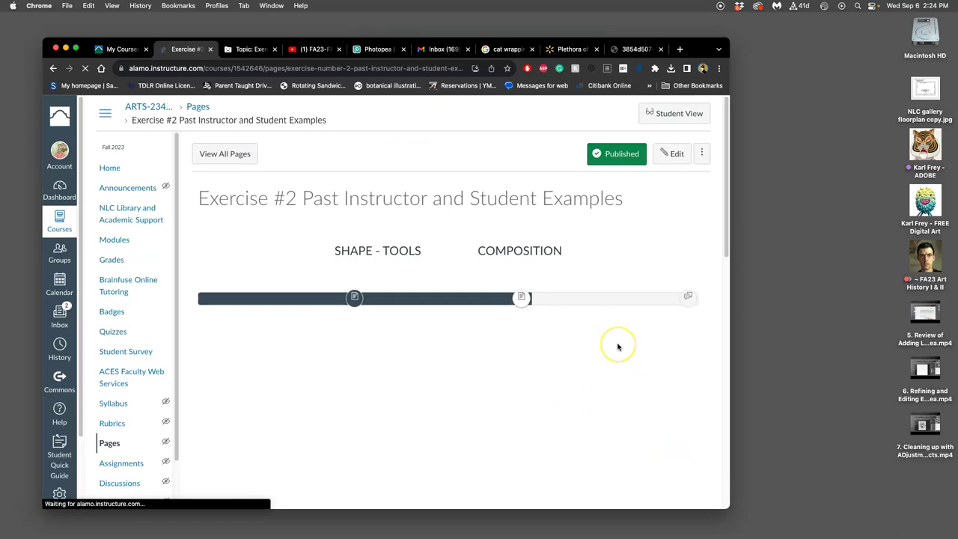
{"action": "scroll", "coordinate": [612, 344], "scroll_direction": "down", "scroll_amount": 5}
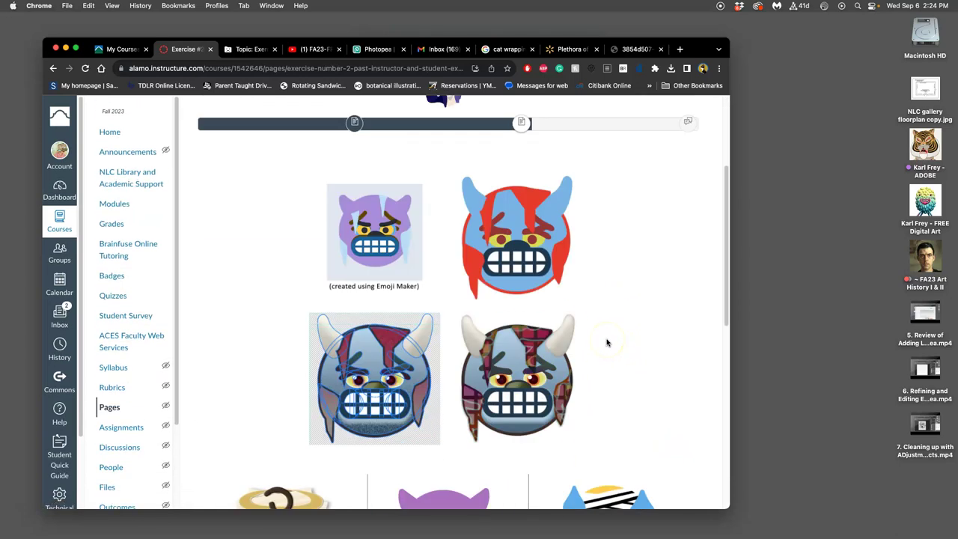
{"action": "scroll", "coordinate": [608, 342], "scroll_direction": "down", "scroll_amount": 1}
{"action": "scroll", "coordinate": [608, 342], "scroll_direction": "down", "scroll_amount": 1}
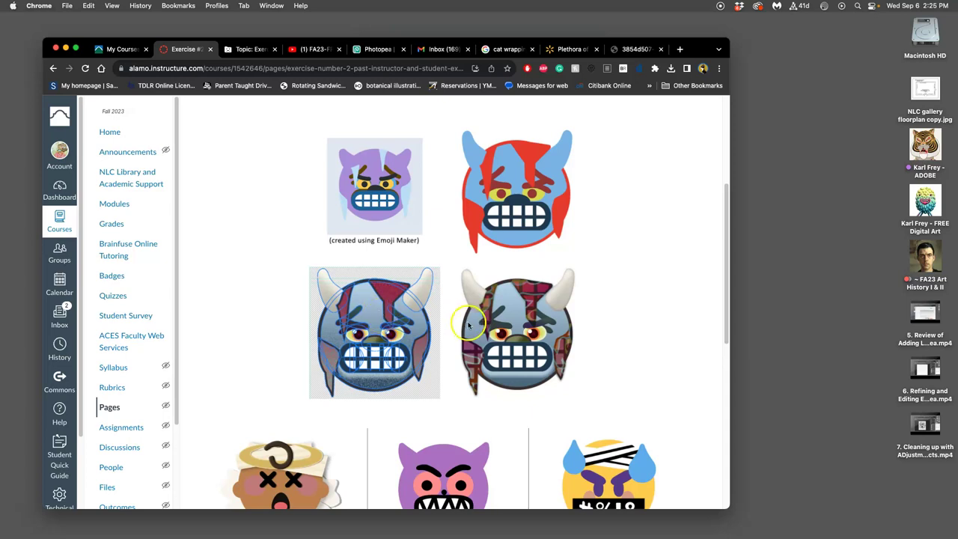
{"action": "scroll", "coordinate": [469, 325], "scroll_direction": "down", "scroll_amount": 2}
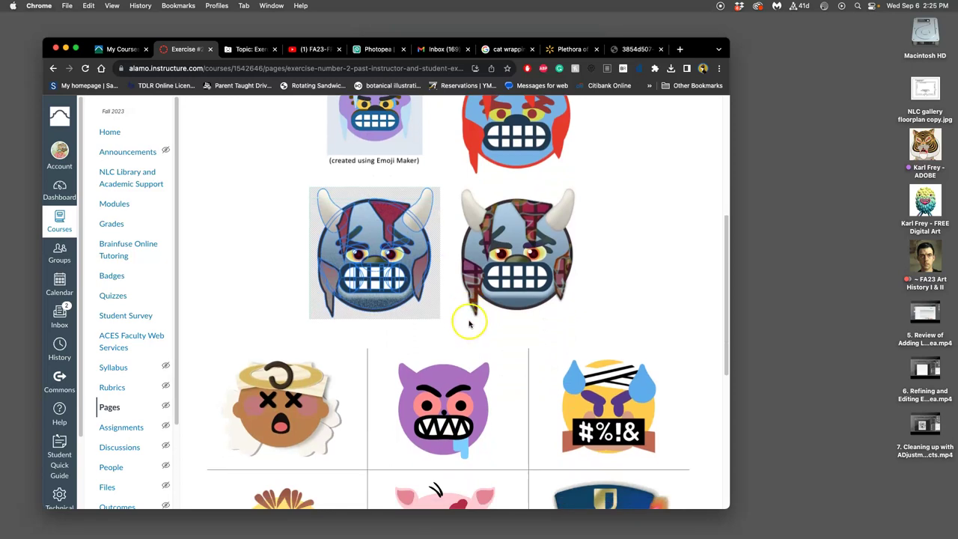
{"action": "scroll", "coordinate": [470, 324], "scroll_direction": "down", "scroll_amount": 5}
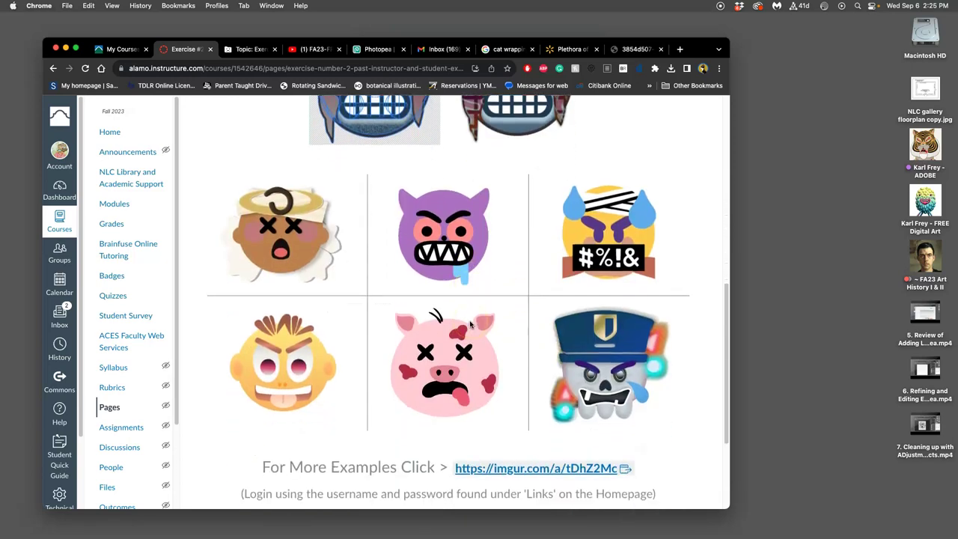
{"action": "scroll", "coordinate": [470, 324], "scroll_direction": "down", "scroll_amount": 2}
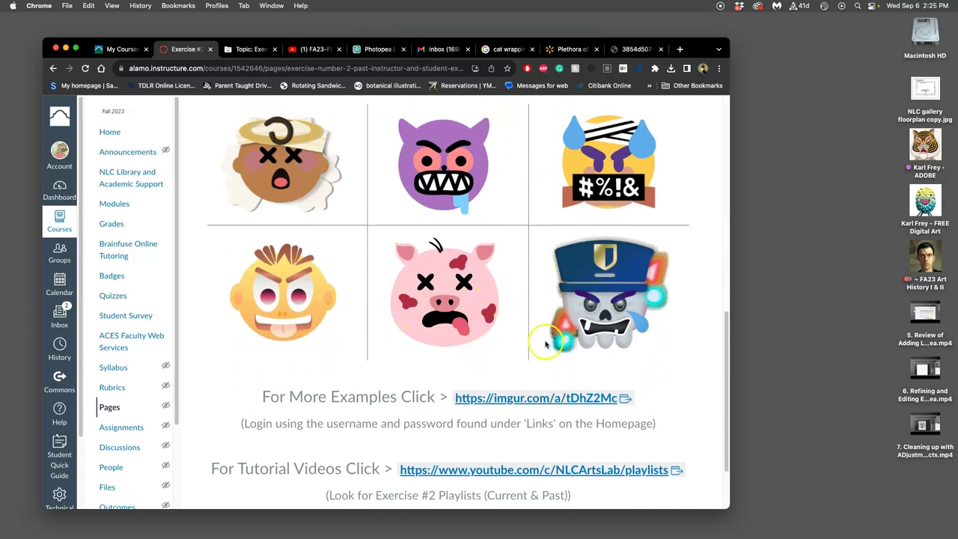
{"action": "scroll", "coordinate": [546, 292], "scroll_direction": "up", "scroll_amount": 5}
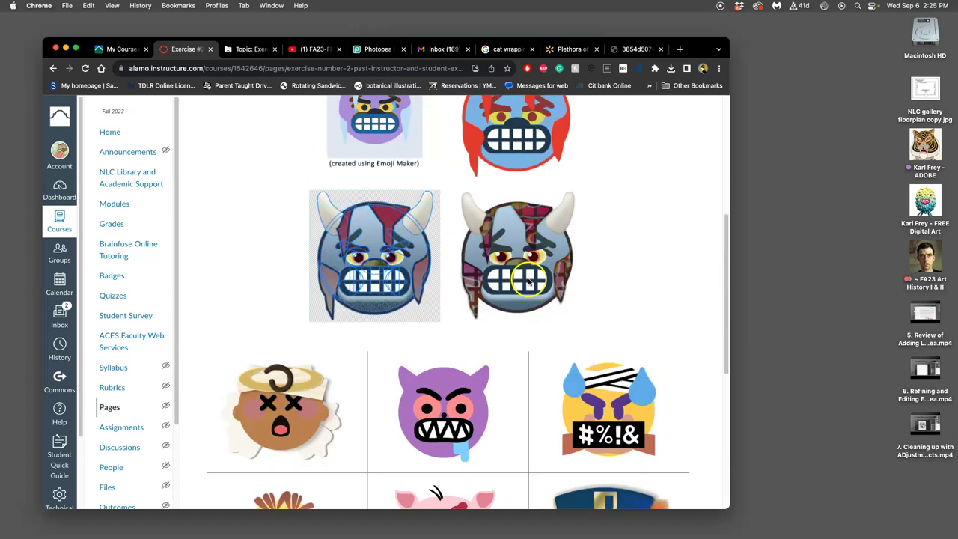
{"action": "scroll", "coordinate": [532, 341], "scroll_direction": "down", "scroll_amount": 2}
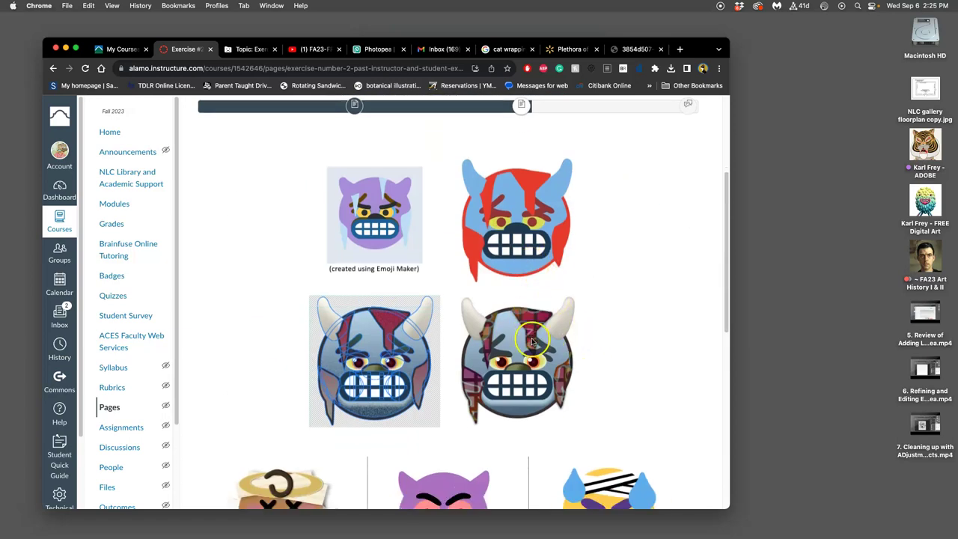
{"action": "scroll", "coordinate": [533, 341], "scroll_direction": "down", "scroll_amount": 3}
{"action": "scroll", "coordinate": [528, 342], "scroll_direction": "up", "scroll_amount": 1}
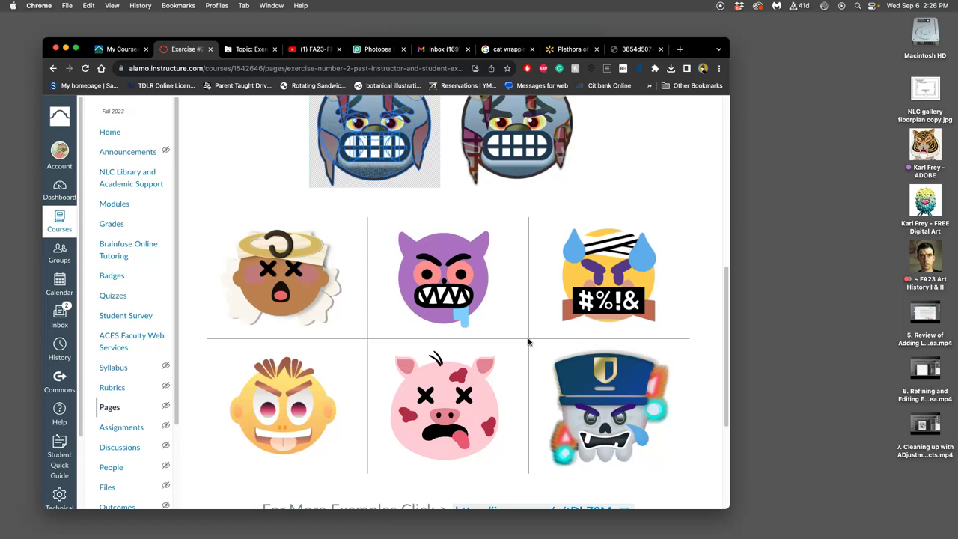
{"action": "scroll", "coordinate": [527, 340], "scroll_direction": "down", "scroll_amount": 3}
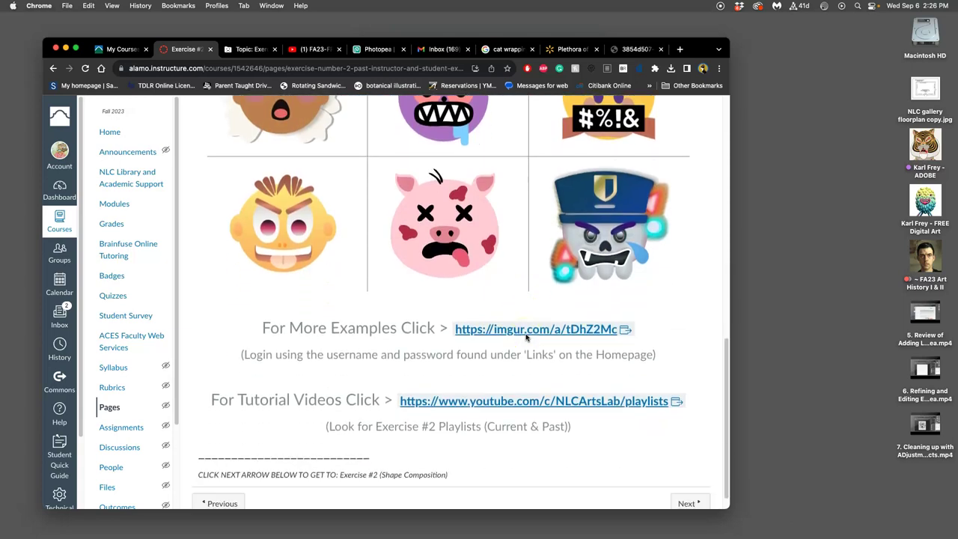
Open the NLC Arts Lab playlists and look at the FA23-ADOBE Exercise #2 playlist.
{"action": "scroll", "coordinate": [526, 338], "scroll_direction": "down", "scroll_amount": 1}
{"action": "left_click", "coordinate": [526, 378]}
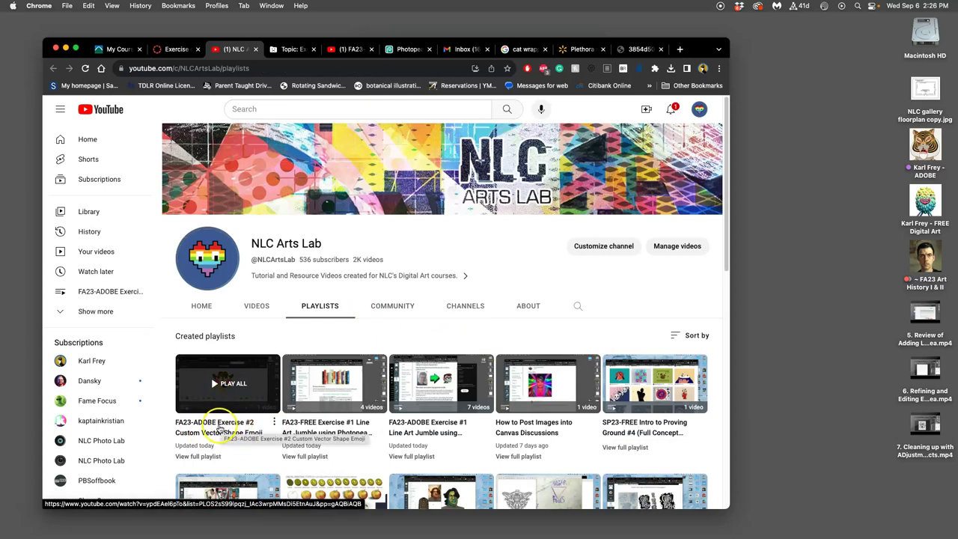
{"action": "left_click", "coordinate": [200, 456]}
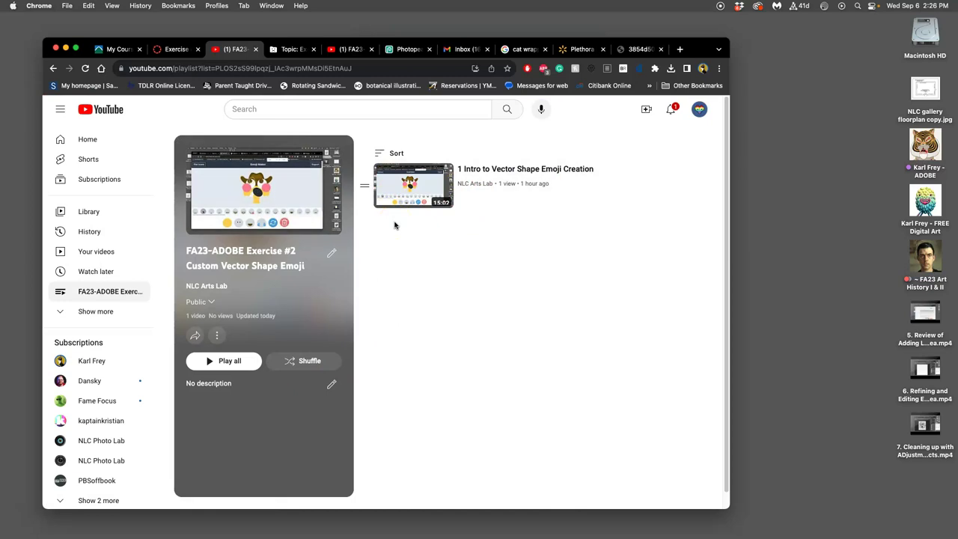
{"action": "left_click", "coordinate": [54, 68]}
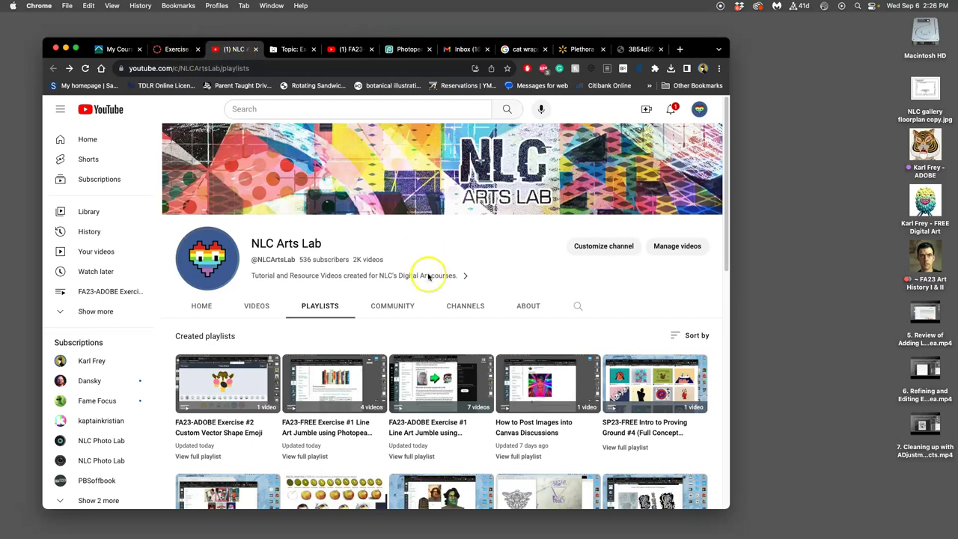
Browse further down the channel's playlists, then scroll back to the top.
{"action": "scroll", "coordinate": [427, 283], "scroll_direction": "down", "scroll_amount": 2}
{"action": "scroll", "coordinate": [428, 285], "scroll_direction": "down", "scroll_amount": 5}
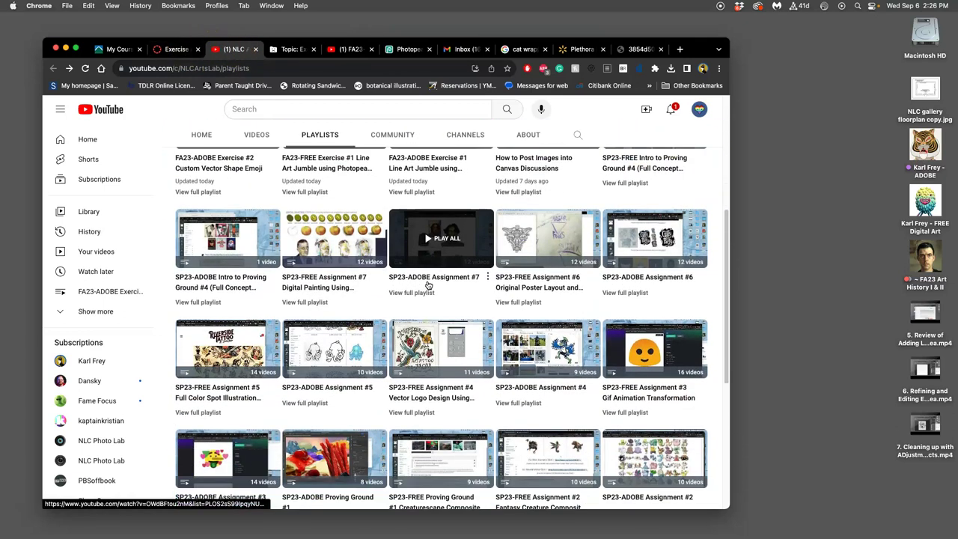
{"action": "scroll", "coordinate": [428, 285], "scroll_direction": "down", "scroll_amount": 4}
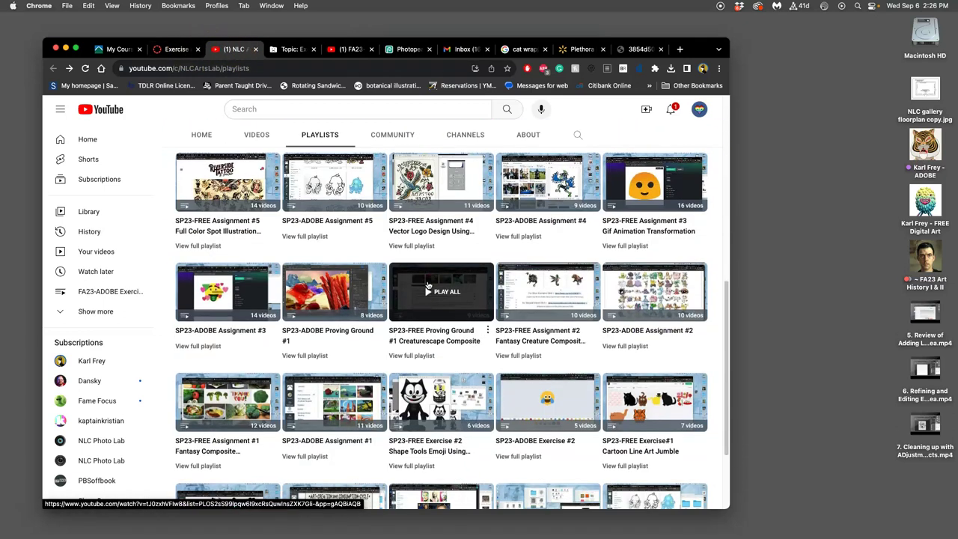
{"action": "left_click", "coordinate": [222, 307]}
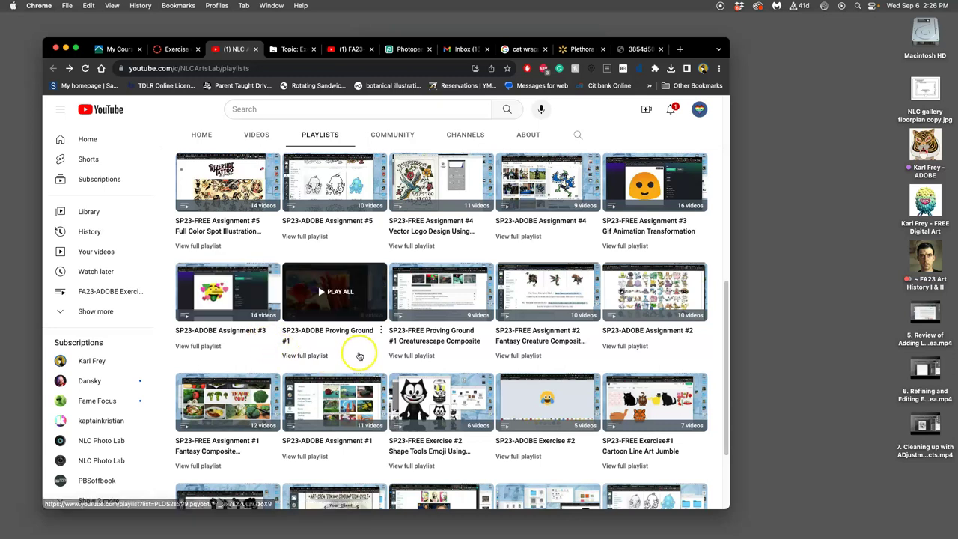
{"action": "scroll", "coordinate": [355, 352], "scroll_direction": "down", "scroll_amount": 2}
{"action": "scroll", "coordinate": [359, 352], "scroll_direction": "down", "scroll_amount": 2}
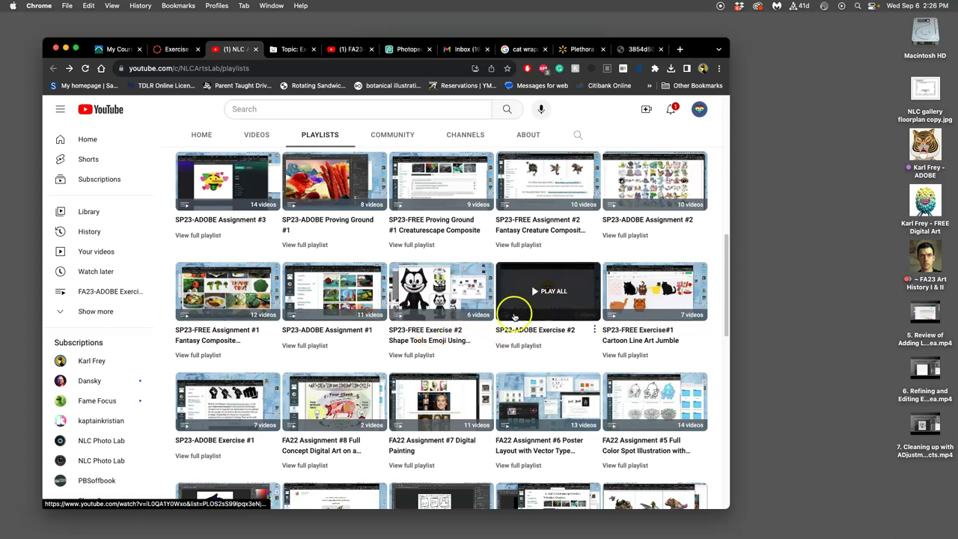
{"action": "scroll", "coordinate": [390, 255], "scroll_direction": "up", "scroll_amount": 10}
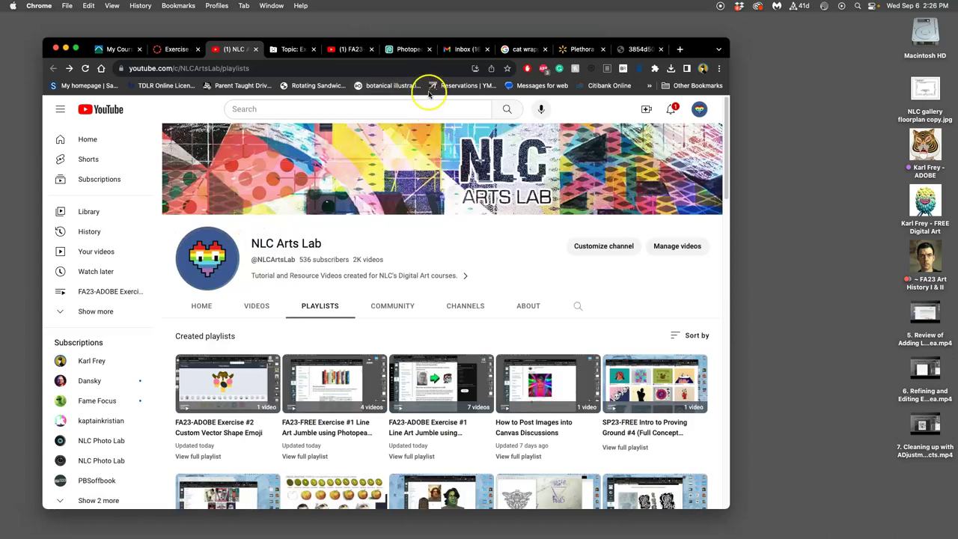
Close the extra Topic tab and continue to the Exercise #2 Shape Composition discussion.
{"action": "left_click", "coordinate": [314, 48]}
{"action": "left_click", "coordinate": [187, 48]}
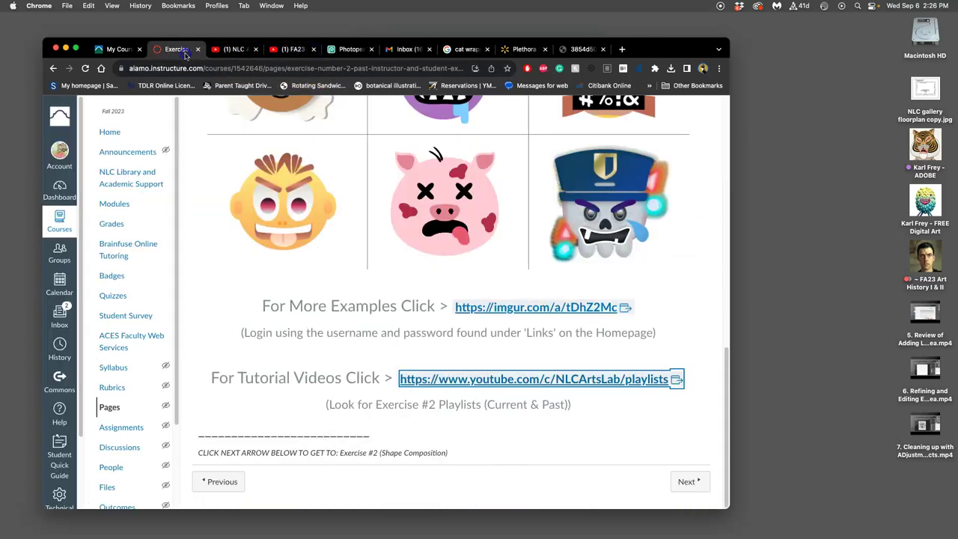
{"action": "left_click", "coordinate": [687, 481]}
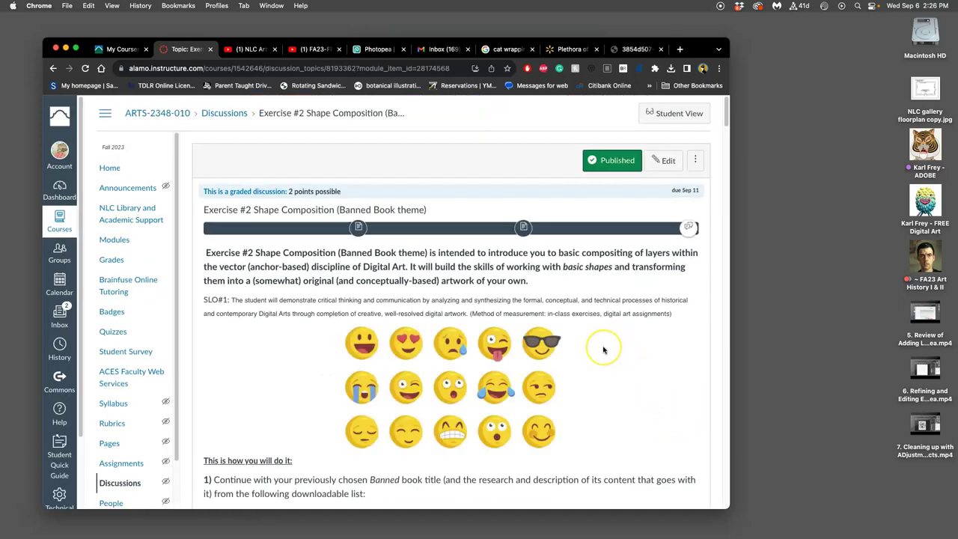
Scroll the discussion down to step 2, which points to Emoji Maker.
{"action": "scroll", "coordinate": [603, 350], "scroll_direction": "down", "scroll_amount": 2}
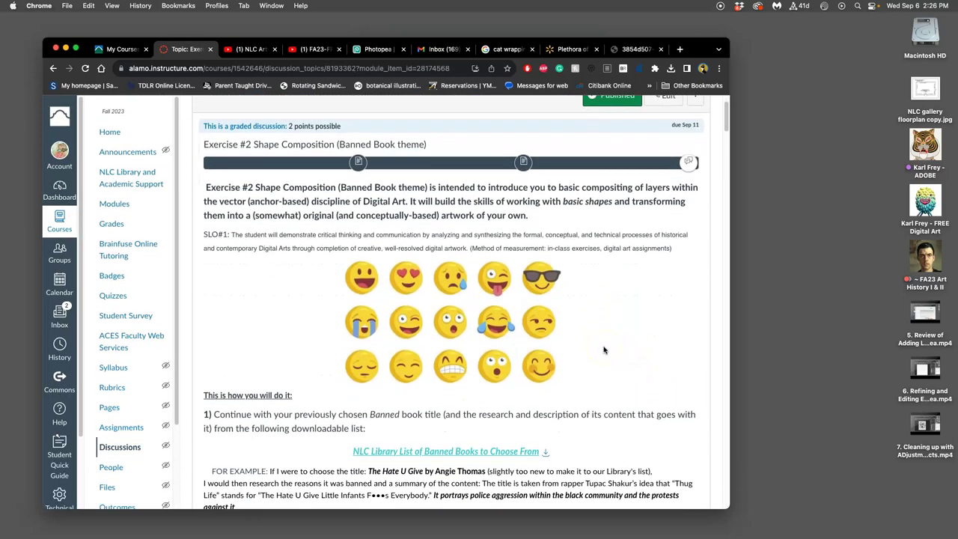
{"action": "left_click", "coordinate": [606, 352]}
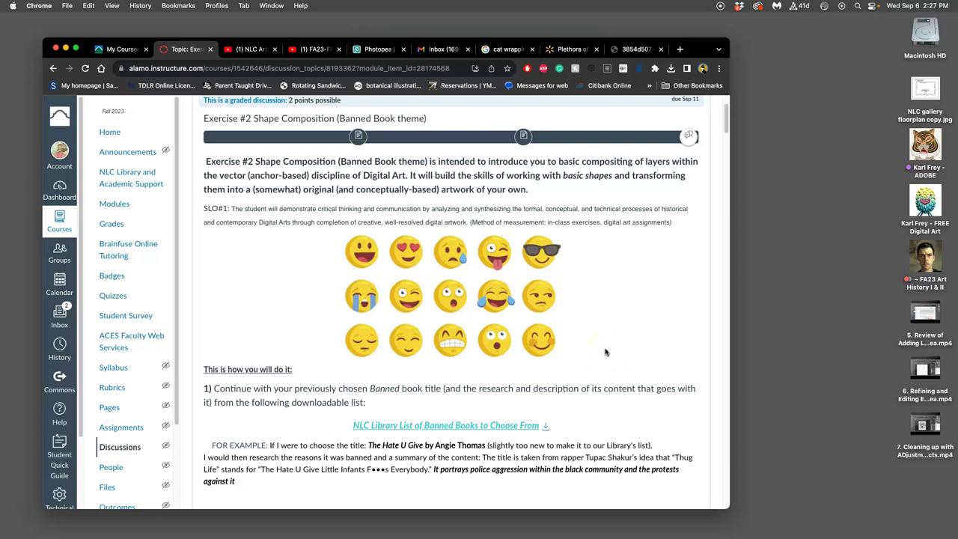
{"action": "left_click", "coordinate": [599, 357]}
{"action": "scroll", "coordinate": [599, 359], "scroll_direction": "down", "scroll_amount": 3}
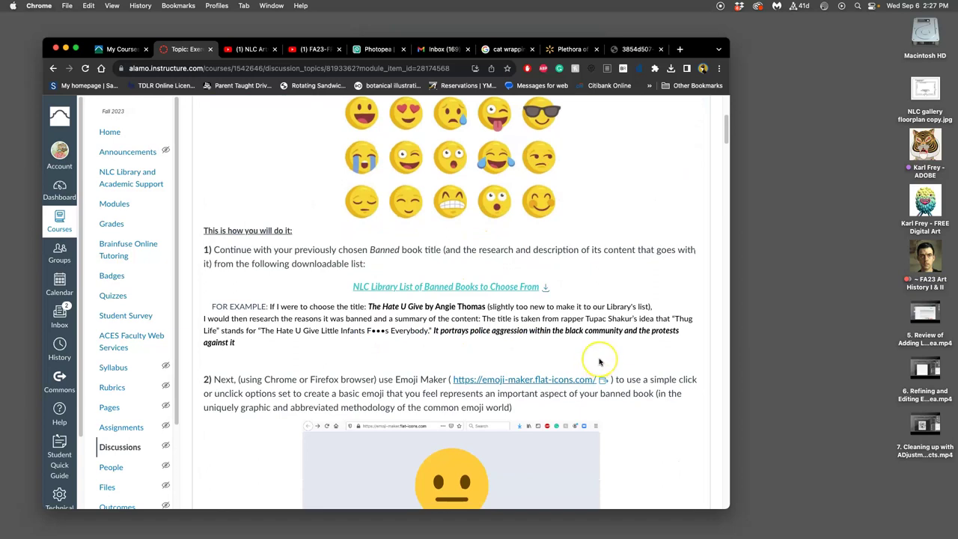
{"action": "scroll", "coordinate": [597, 365], "scroll_direction": "down", "scroll_amount": 2}
{"action": "scroll", "coordinate": [599, 362], "scroll_direction": "down", "scroll_amount": 2}
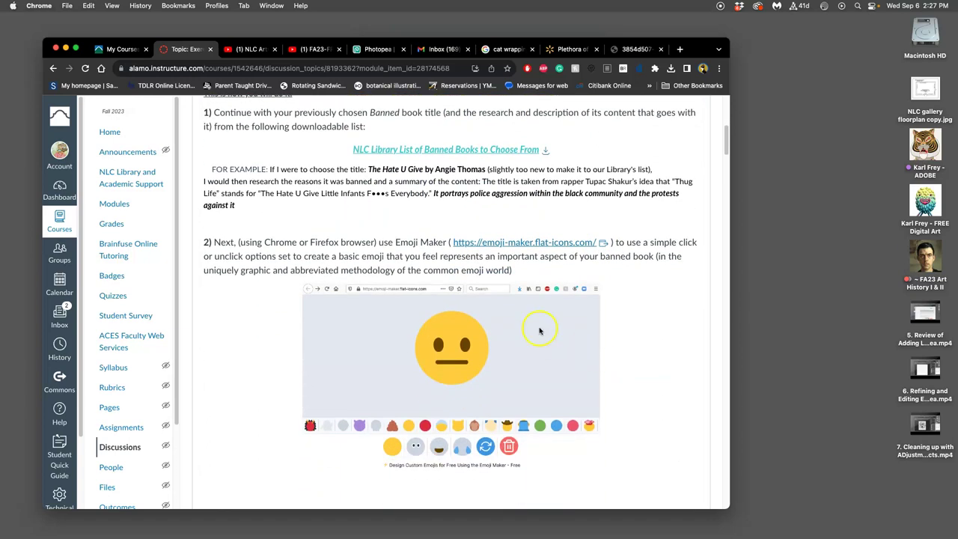
Open Emoji Maker from the assignment link and randomize until a red frowning face with blue drool appears.
{"action": "left_click", "coordinate": [534, 244]}
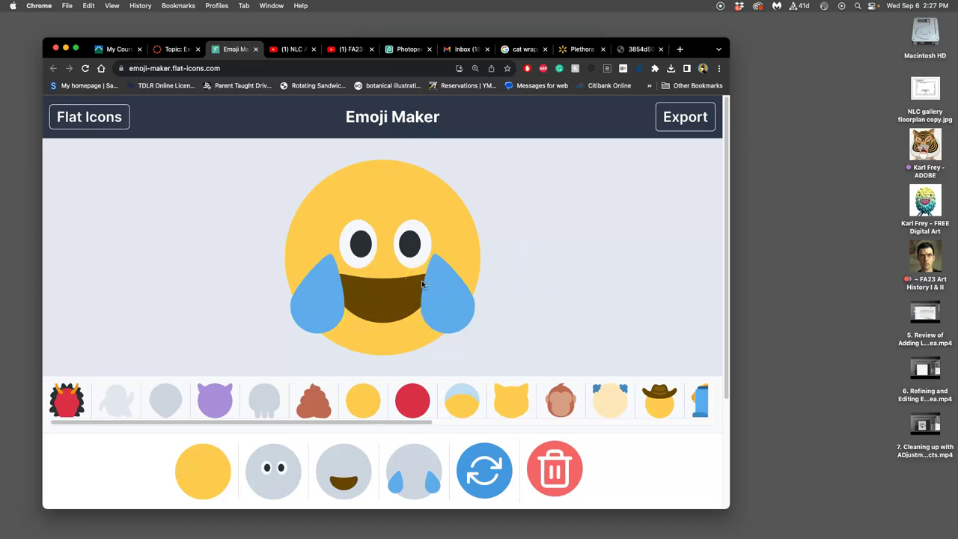
{"action": "left_click", "coordinate": [399, 283]}
{"action": "left_click", "coordinate": [487, 479]}
{"action": "left_click", "coordinate": [488, 479]}
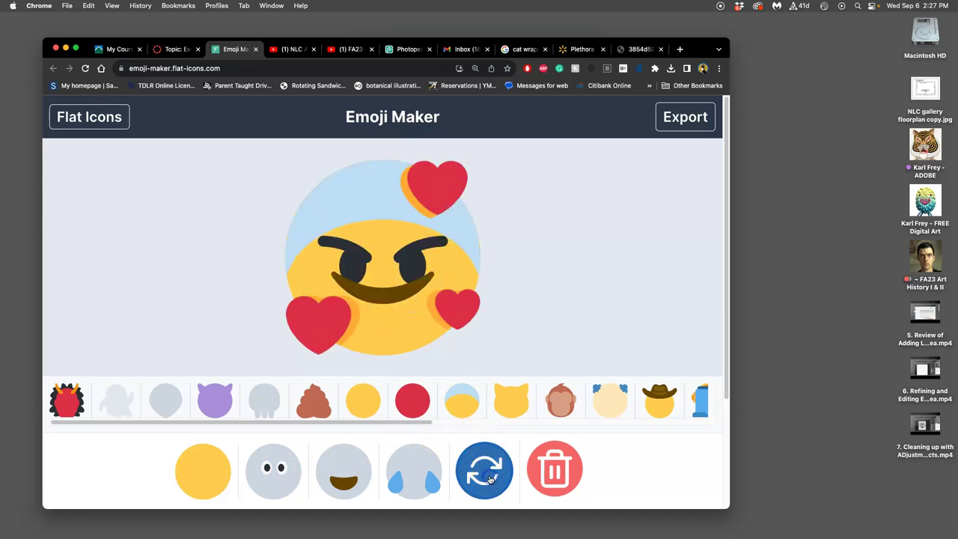
{"action": "left_click", "coordinate": [488, 479]}
{"action": "left_click", "coordinate": [488, 479]}
{"action": "left_click", "coordinate": [488, 479]}
{"action": "left_click", "coordinate": [489, 479]}
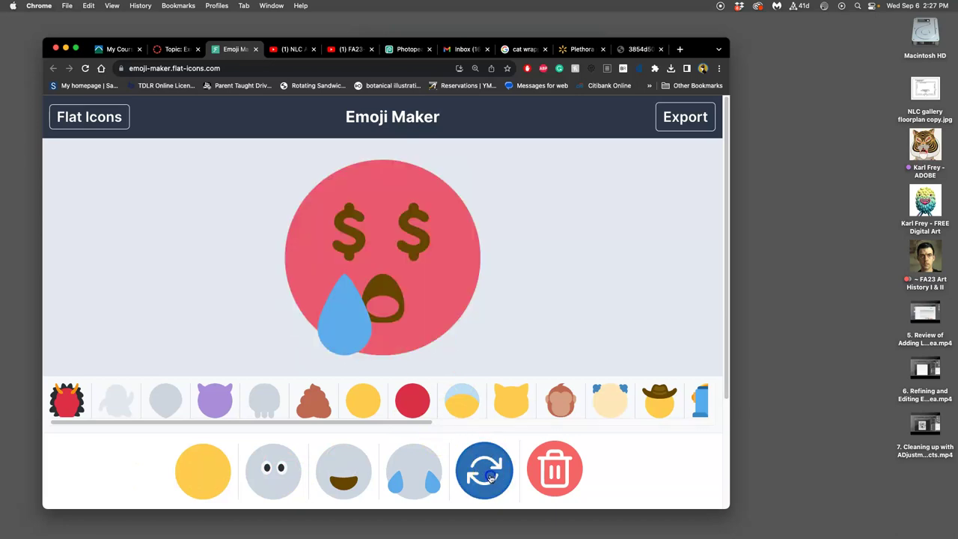
{"action": "left_click", "coordinate": [489, 477]}
{"action": "left_click", "coordinate": [490, 477]}
{"action": "left_click", "coordinate": [491, 476]}
{"action": "left_click", "coordinate": [492, 476]}
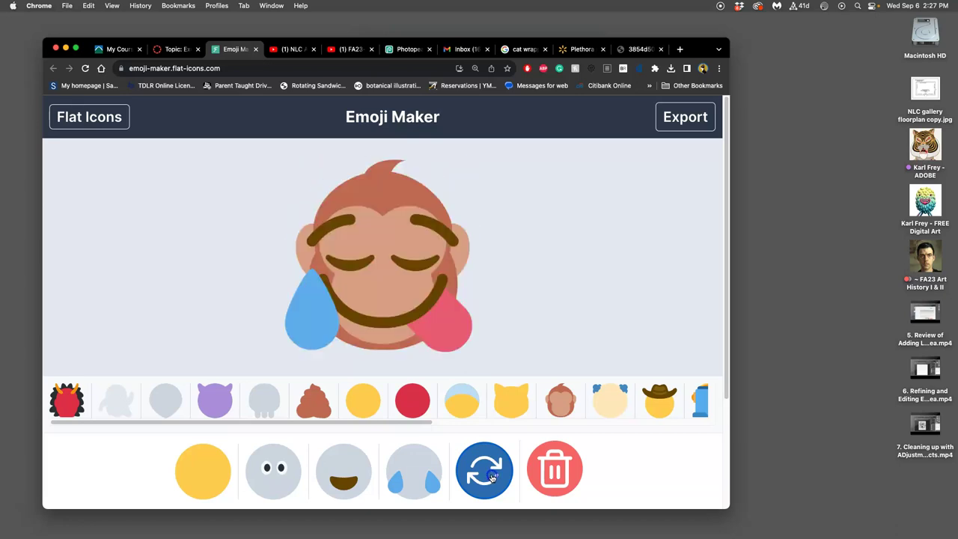
{"action": "left_click", "coordinate": [492, 476]}
{"action": "left_click", "coordinate": [492, 476]}
{"action": "left_click", "coordinate": [492, 476]}
{"action": "left_click", "coordinate": [492, 476]}
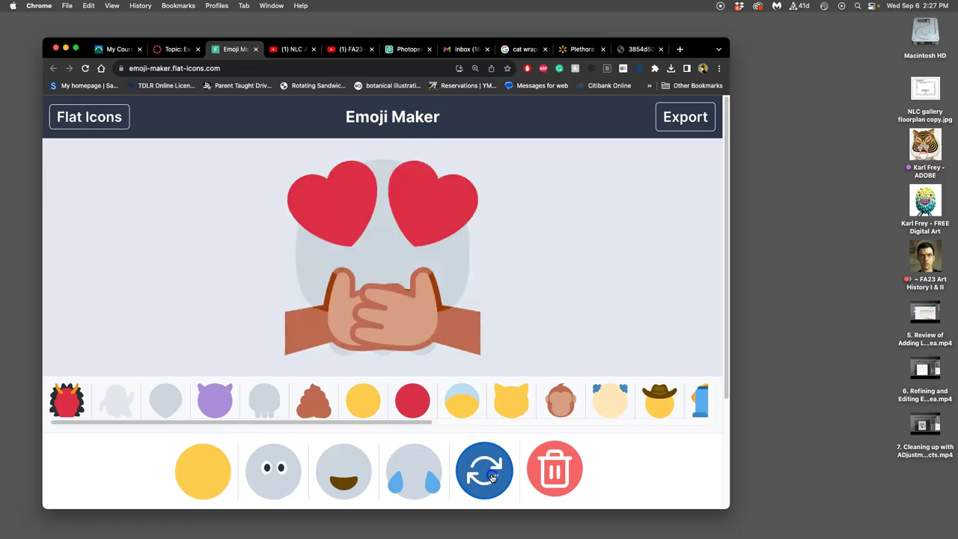
{"action": "left_click", "coordinate": [492, 476]}
{"action": "left_click", "coordinate": [492, 476]}
{"action": "left_click", "coordinate": [491, 476]}
{"action": "left_click", "coordinate": [492, 476]}
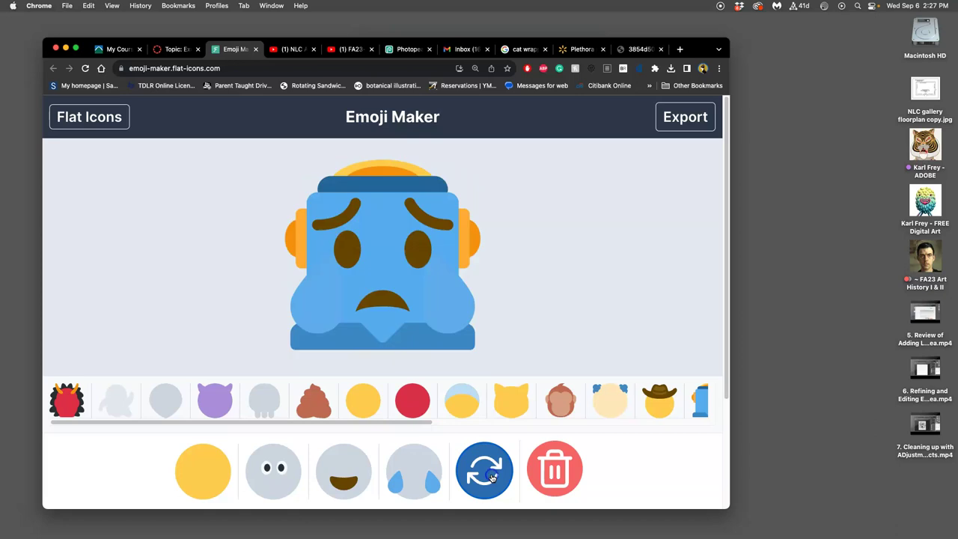
{"action": "left_click", "coordinate": [491, 476]}
{"action": "left_click", "coordinate": [492, 476]}
{"action": "left_click", "coordinate": [491, 476]}
{"action": "left_click", "coordinate": [492, 476]}
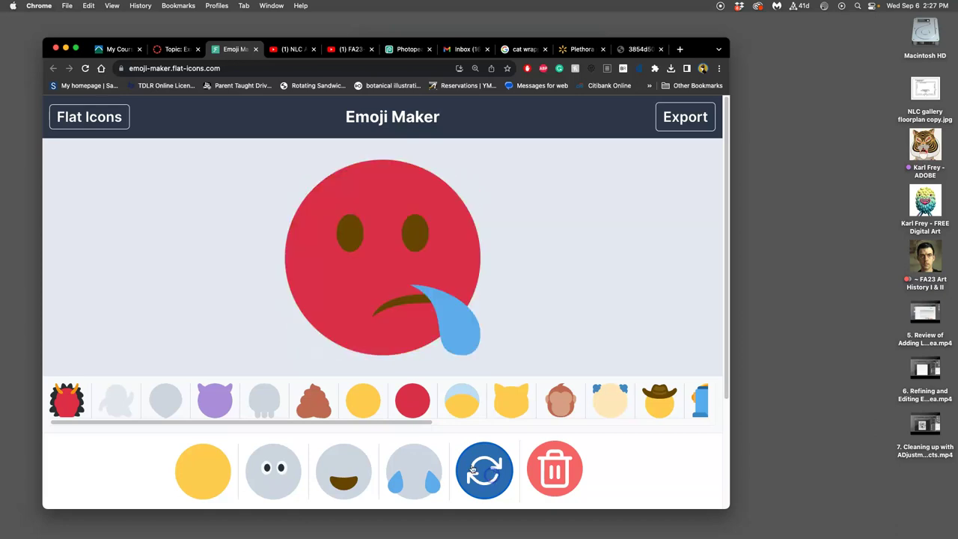
{"action": "left_click", "coordinate": [458, 466]}
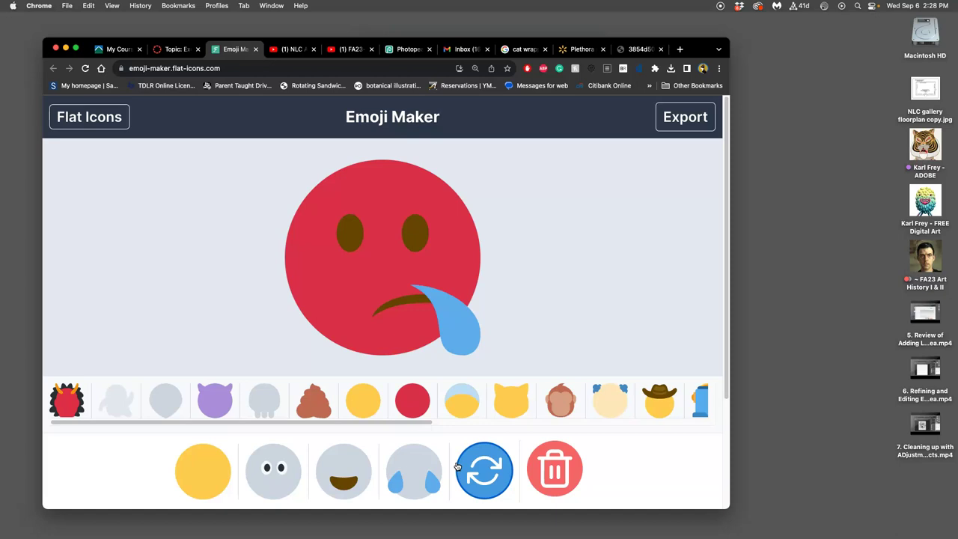
Clear the random emoji, try grey, ghost, poop and devil bases, then pick the brown monkey head.
{"action": "left_click", "coordinate": [560, 481]}
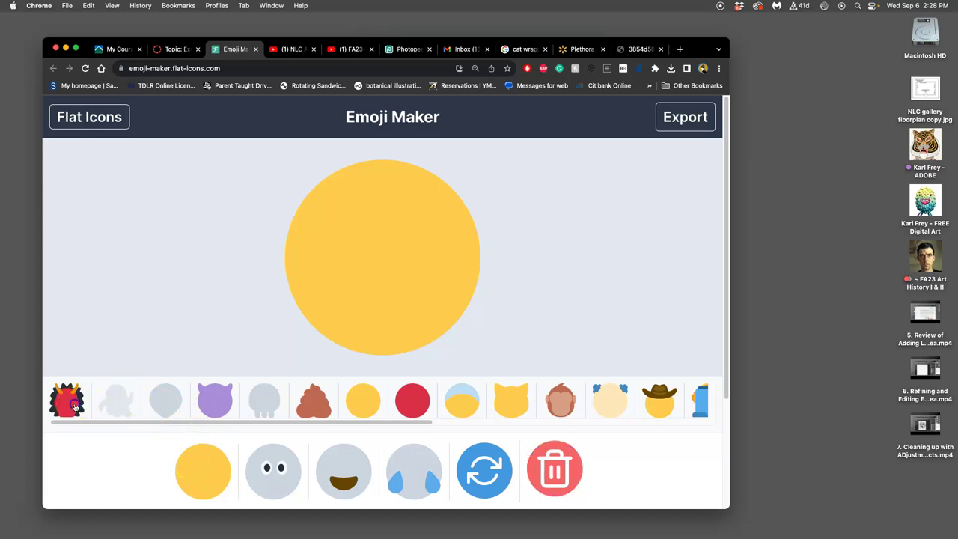
{"action": "left_click", "coordinate": [166, 410]}
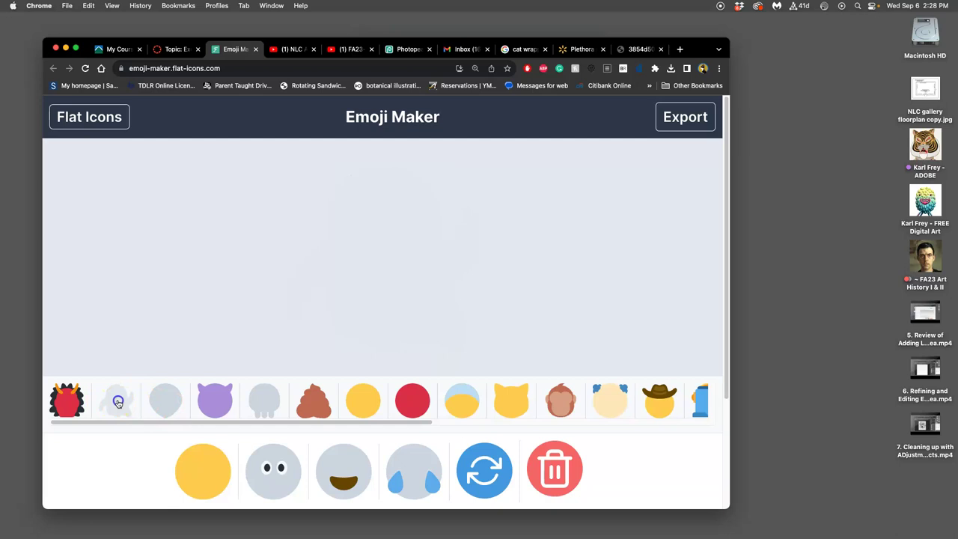
{"action": "left_click", "coordinate": [265, 400]}
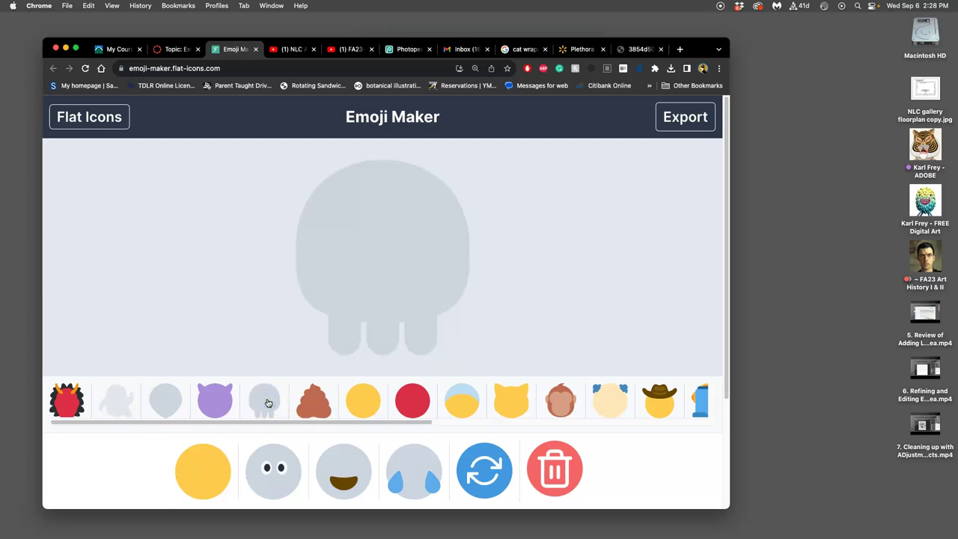
{"action": "left_click", "coordinate": [322, 398]}
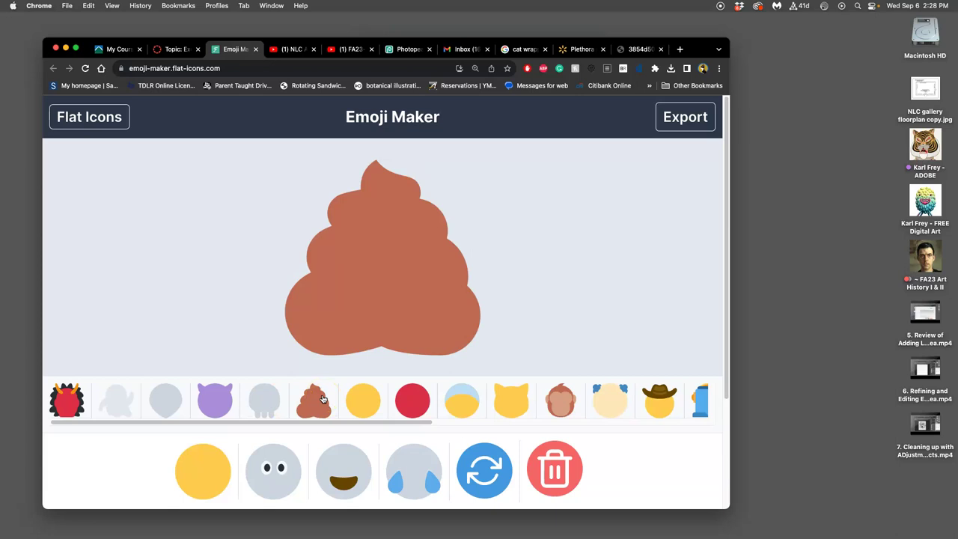
{"action": "left_click", "coordinate": [322, 398]}
{"action": "left_click", "coordinate": [352, 318]}
{"action": "left_click", "coordinate": [215, 393]}
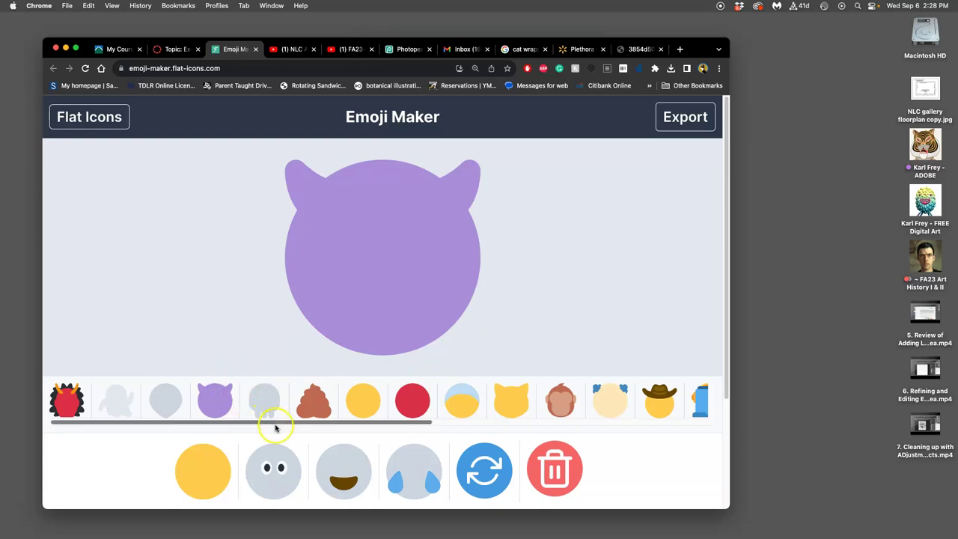
{"action": "left_click_drag", "start_coordinate": [277, 421], "coordinate": [339, 430]}
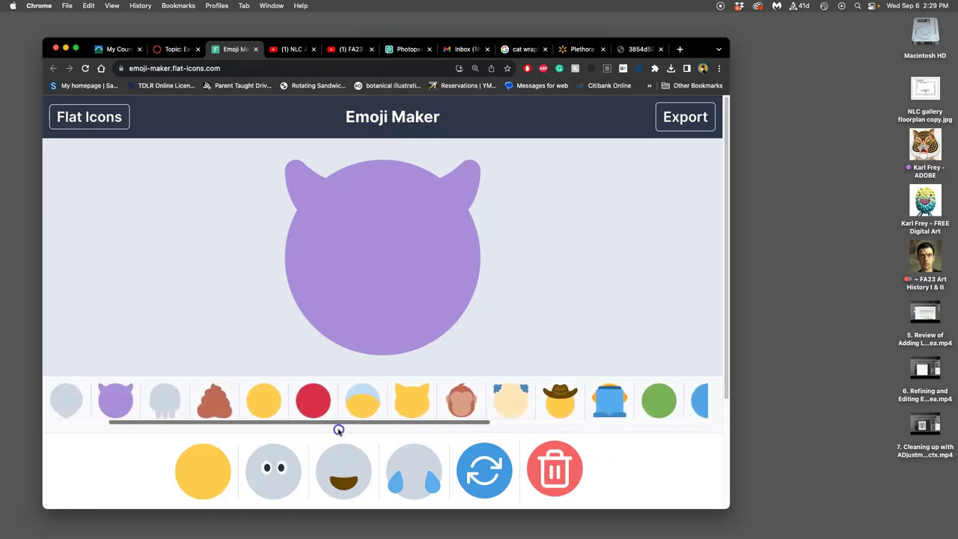
{"action": "left_click", "coordinate": [449, 406]}
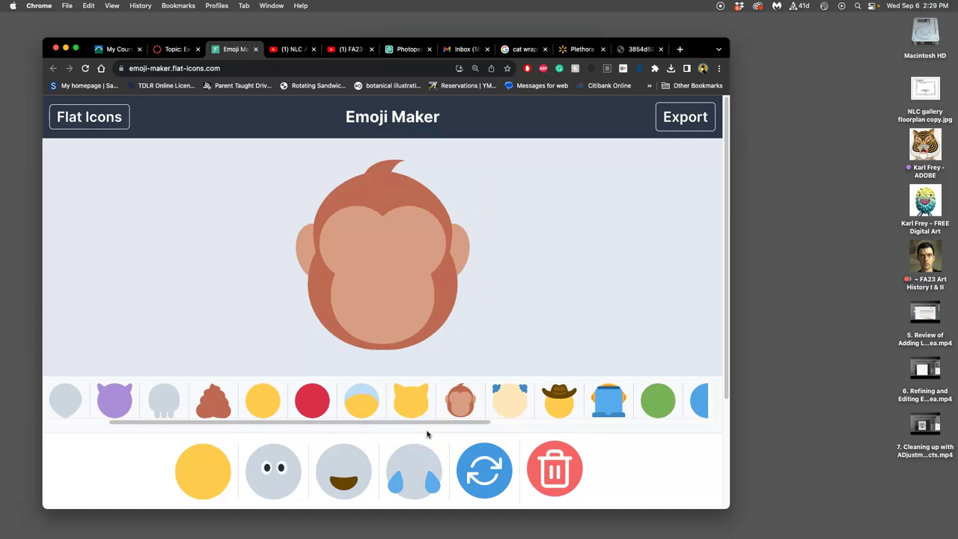
{"action": "left_click", "coordinate": [426, 424]}
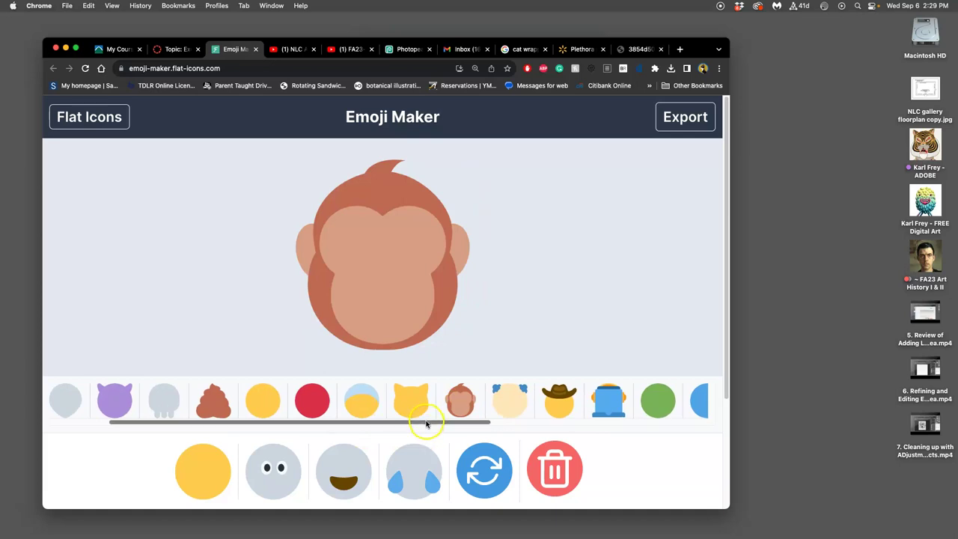
Try several eye styles on the monkey, including purple angry and brown oval eyes, removing them.
{"action": "left_click", "coordinate": [281, 482]}
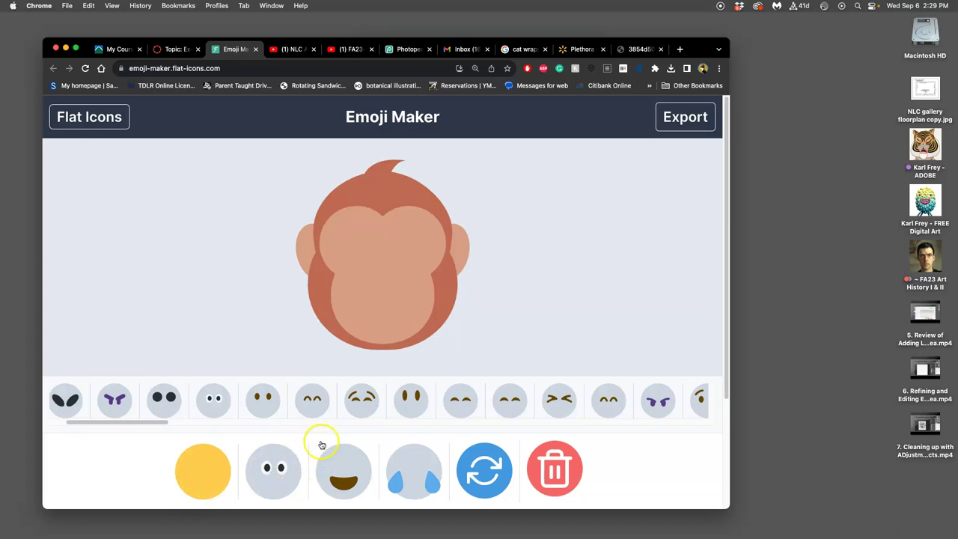
{"action": "left_click", "coordinate": [212, 402]}
{"action": "left_click", "coordinate": [258, 403]}
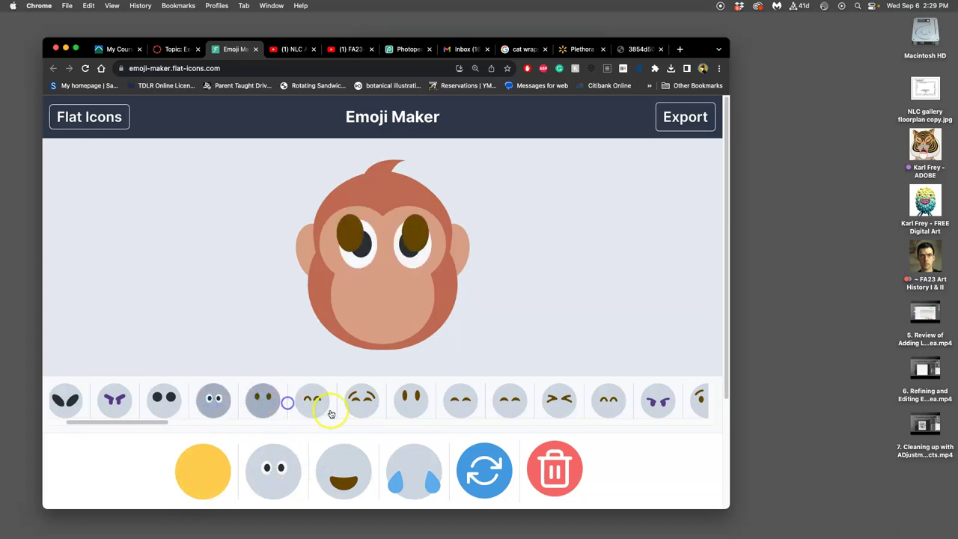
{"action": "left_click", "coordinate": [372, 402]}
{"action": "left_click", "coordinate": [410, 404]}
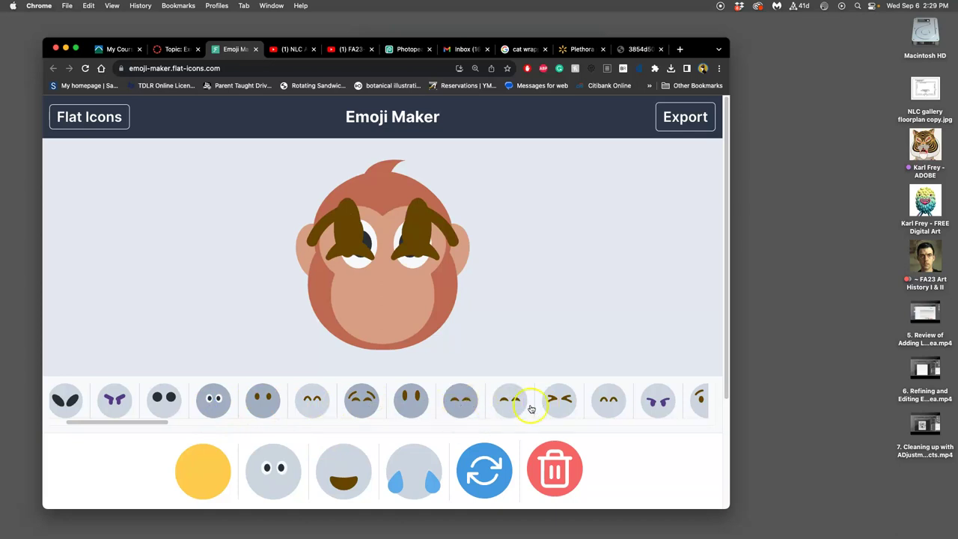
{"action": "left_click", "coordinate": [658, 399]}
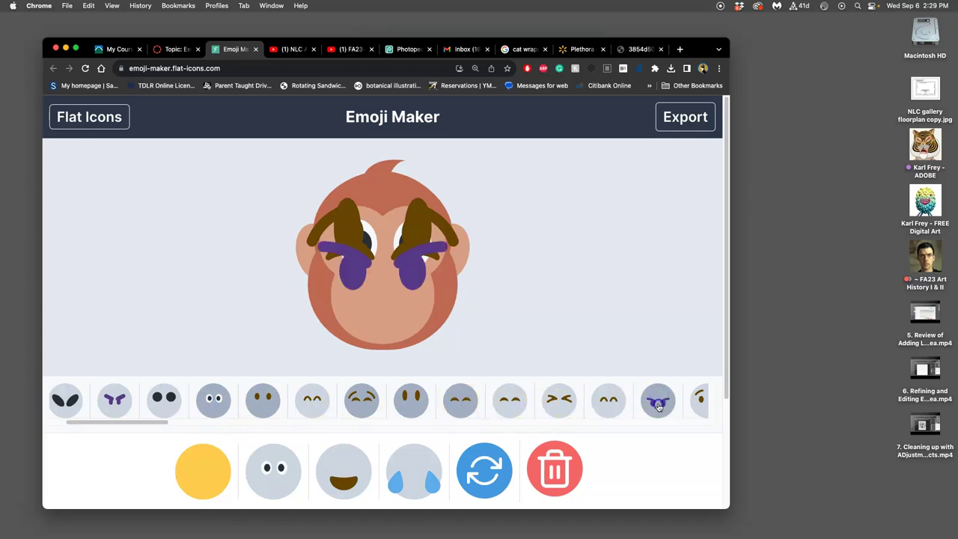
{"action": "left_click", "coordinate": [658, 401]}
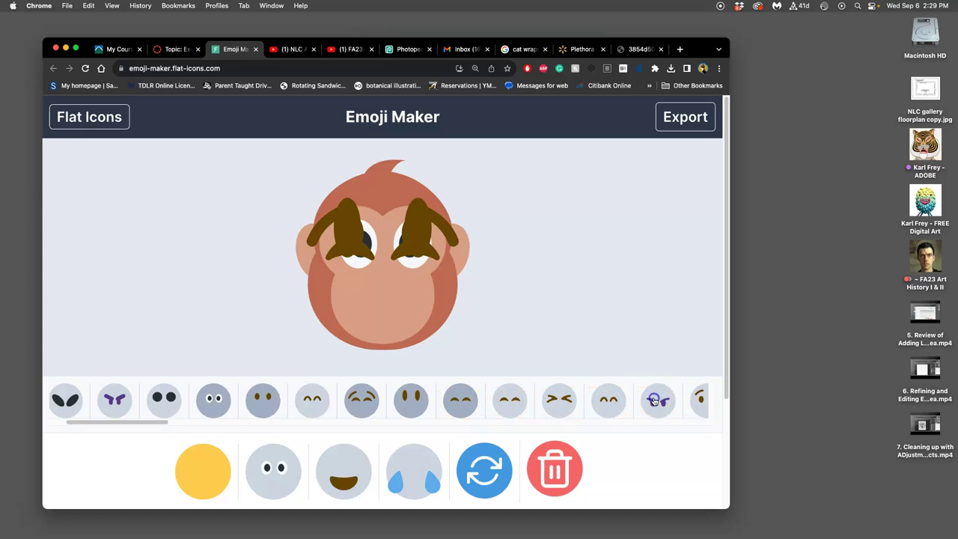
{"action": "left_click", "coordinate": [655, 402]}
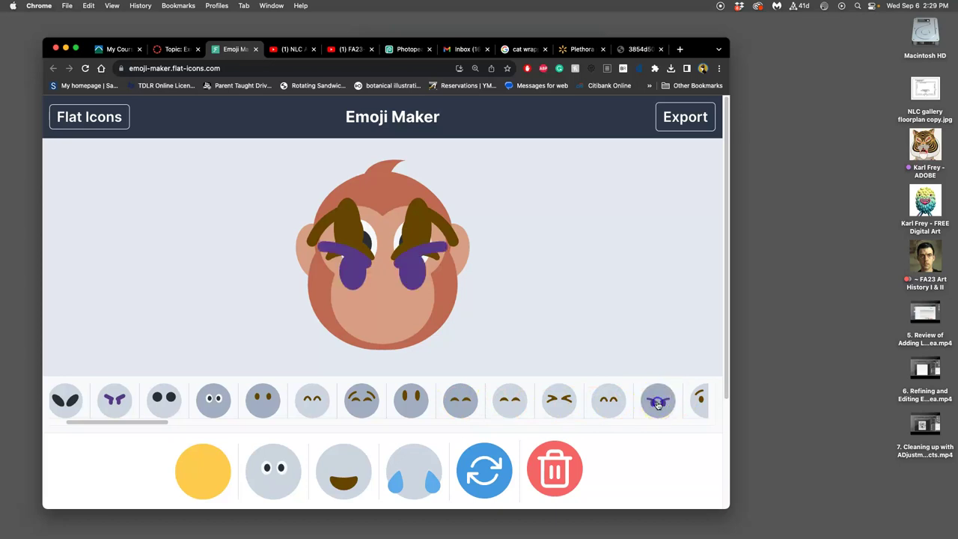
{"action": "left_click", "coordinate": [657, 403]}
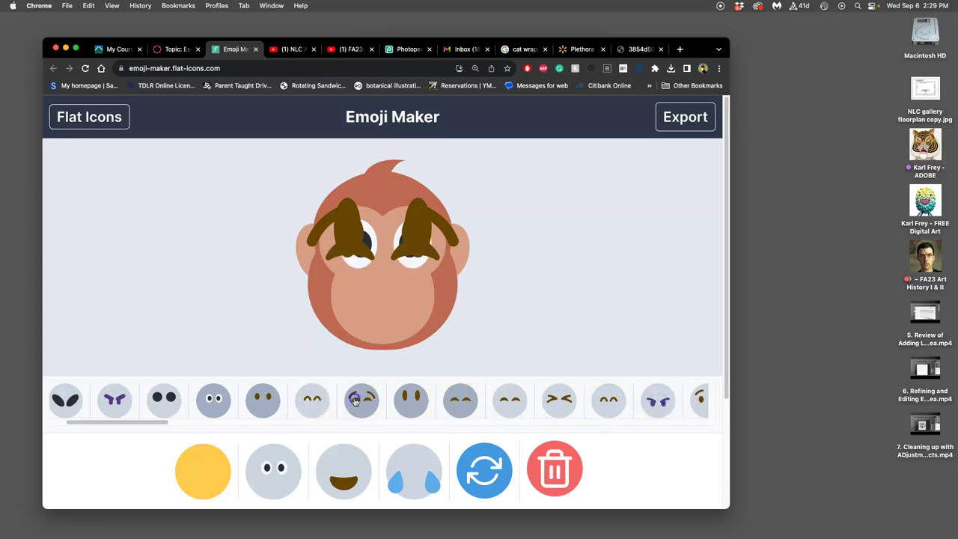
{"action": "left_click", "coordinate": [291, 406]}
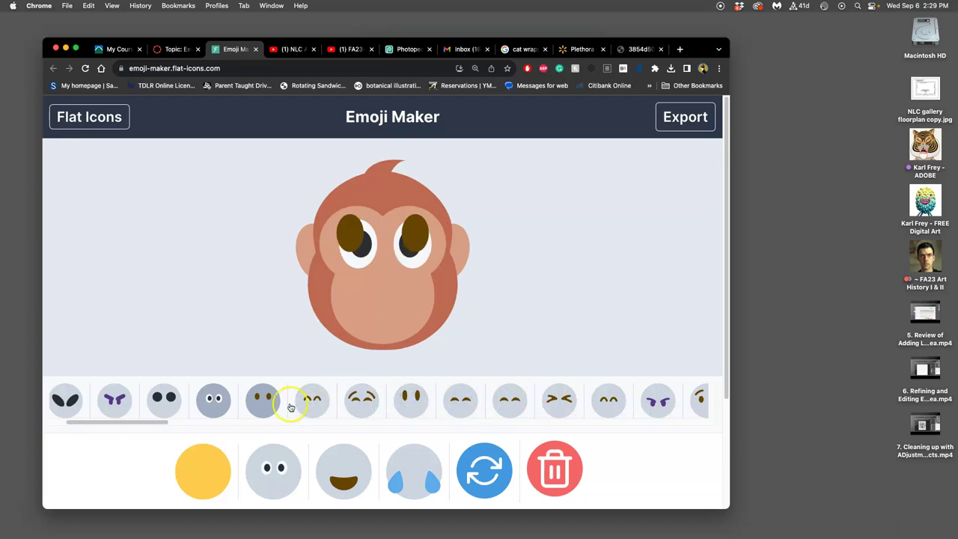
{"action": "left_click", "coordinate": [256, 399]}
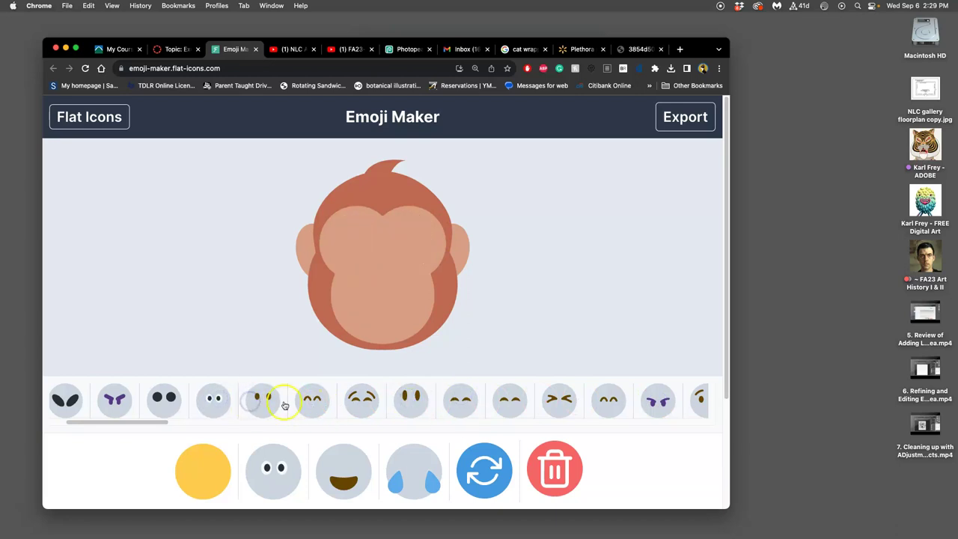
{"action": "left_click", "coordinate": [213, 404]}
Scroll the eye options, test rolled-up eyes, and give the monkey red eyes with white rims.
{"action": "left_click", "coordinate": [160, 420]}
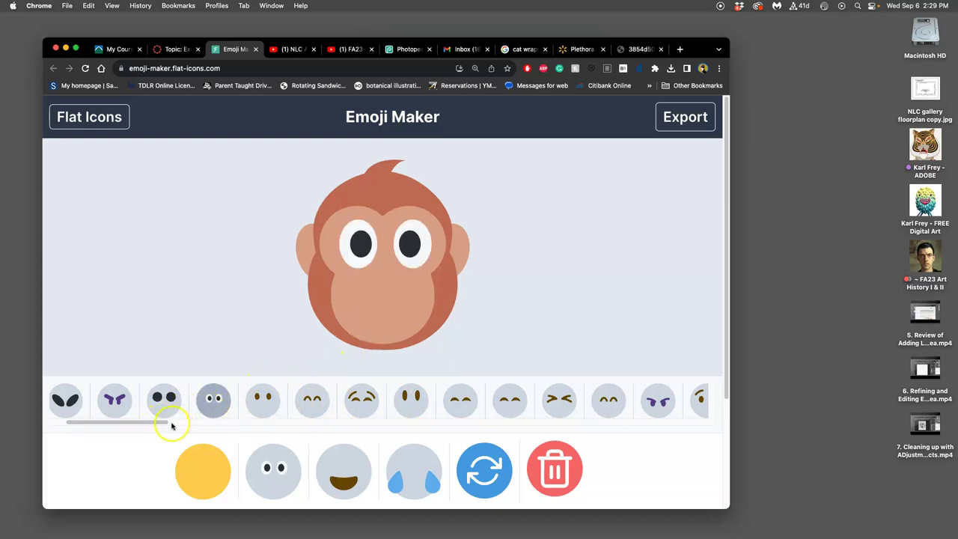
{"action": "left_click_drag", "start_coordinate": [163, 423], "coordinate": [580, 417]}
{"action": "left_click", "coordinate": [403, 396]}
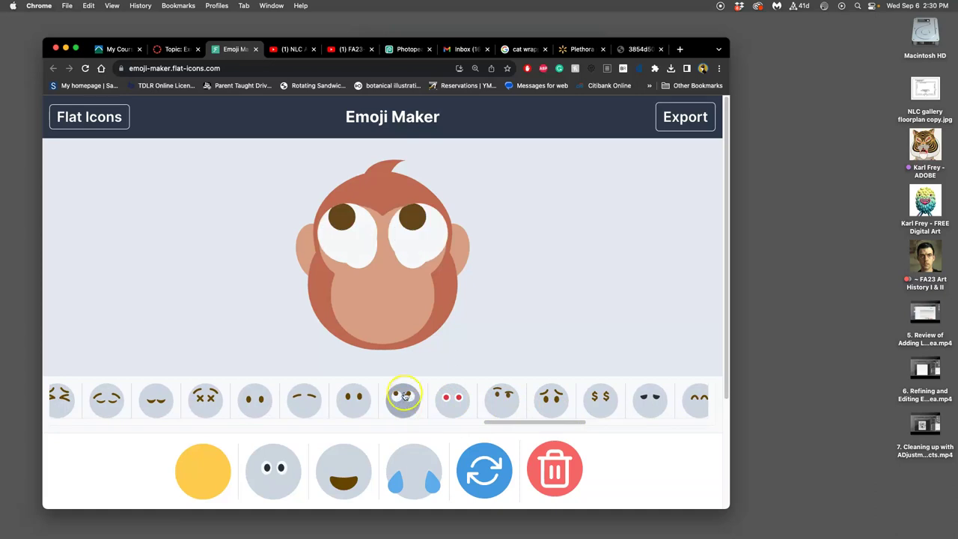
{"action": "left_click", "coordinate": [404, 396]}
{"action": "left_click", "coordinate": [402, 397]}
{"action": "left_click", "coordinate": [447, 398]}
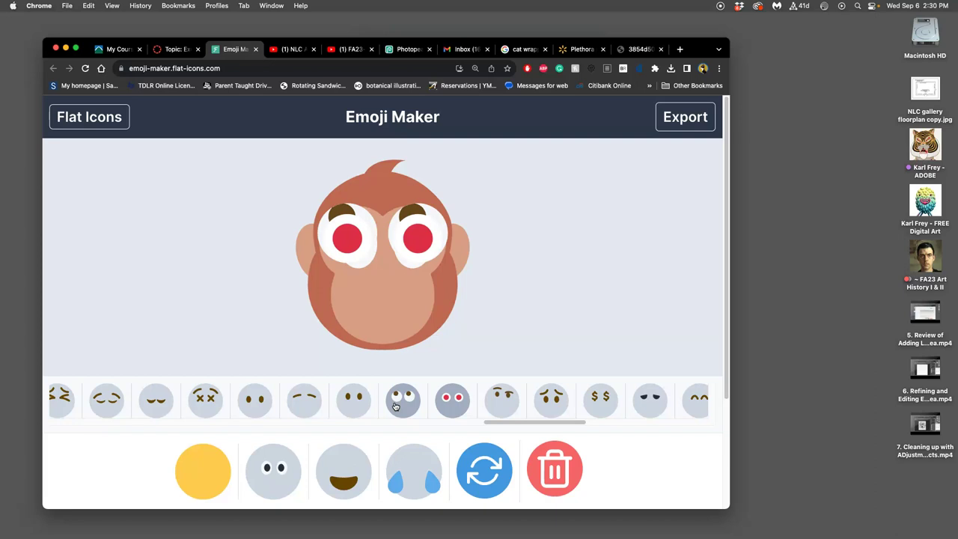
Add a wavy mustache mouth to the monkey and try zigzag and squiggle mouths.
{"action": "left_click", "coordinate": [347, 461]}
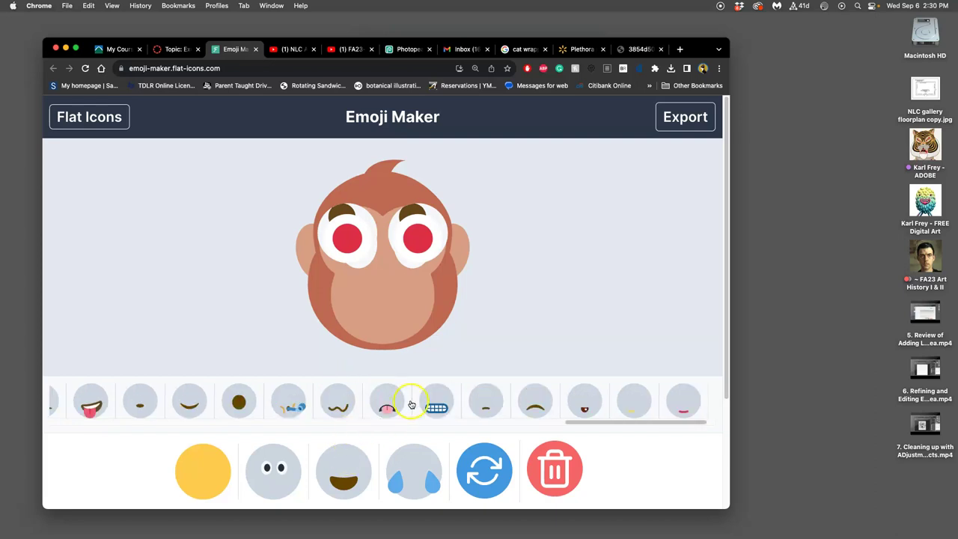
{"action": "scroll", "coordinate": [485, 406], "scroll_direction": "left", "scroll_amount": 3}
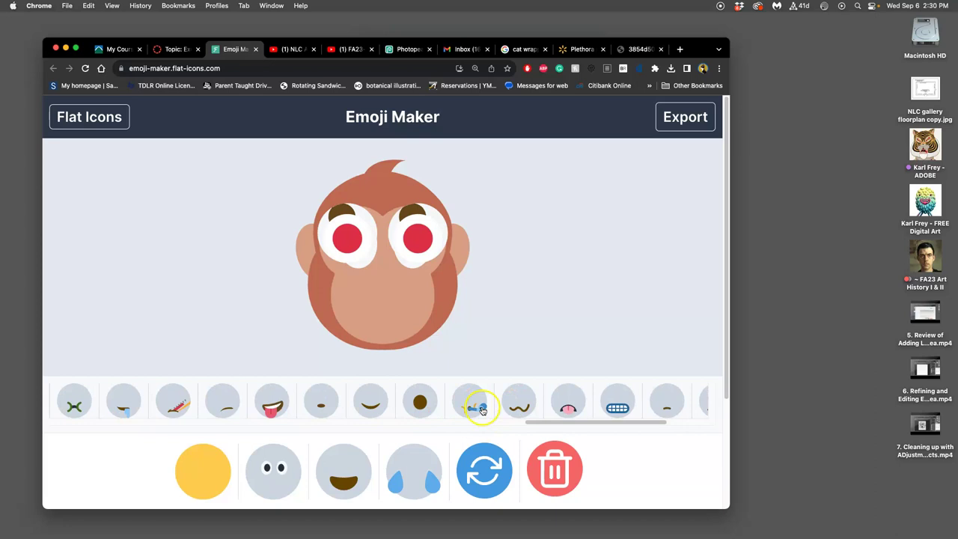
{"action": "left_click", "coordinate": [520, 410]}
{"action": "scroll", "coordinate": [327, 406], "scroll_direction": "left", "scroll_amount": 2}
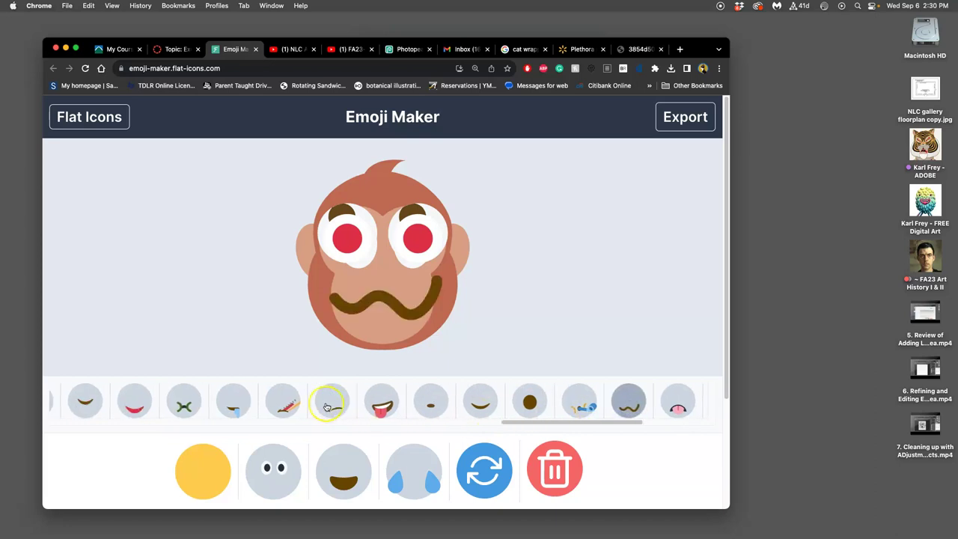
{"action": "scroll", "coordinate": [327, 407], "scroll_direction": "left", "scroll_amount": 7}
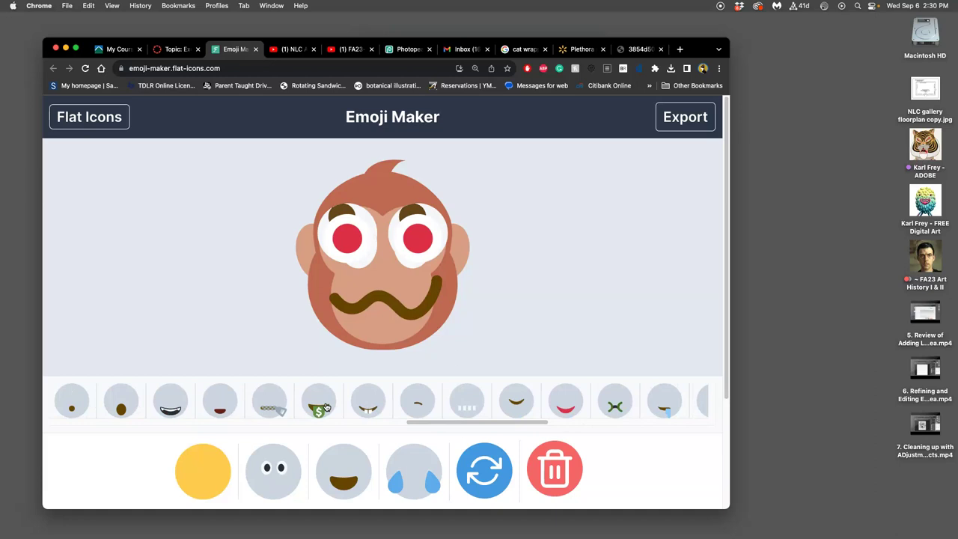
{"action": "scroll", "coordinate": [327, 406], "scroll_direction": "left", "scroll_amount": 5}
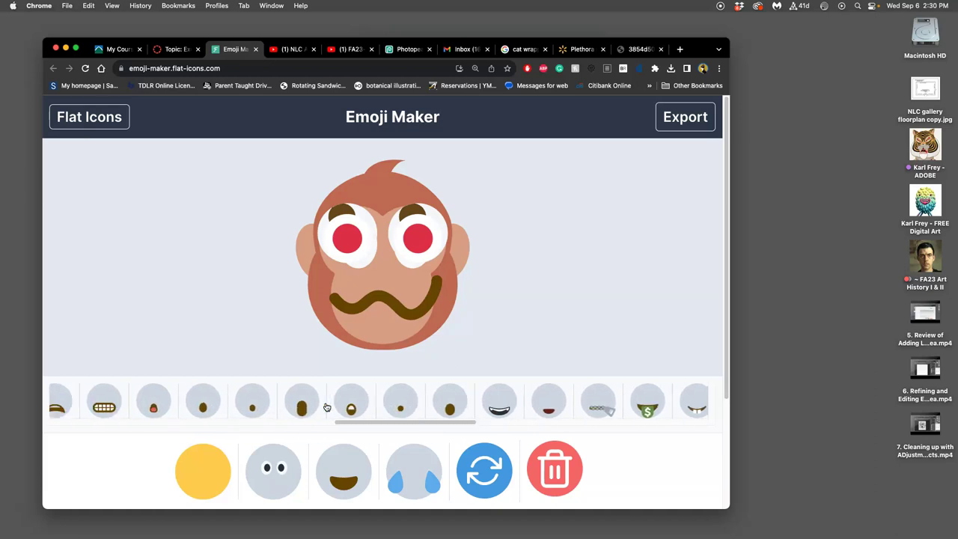
{"action": "scroll", "coordinate": [327, 407], "scroll_direction": "left", "scroll_amount": 7}
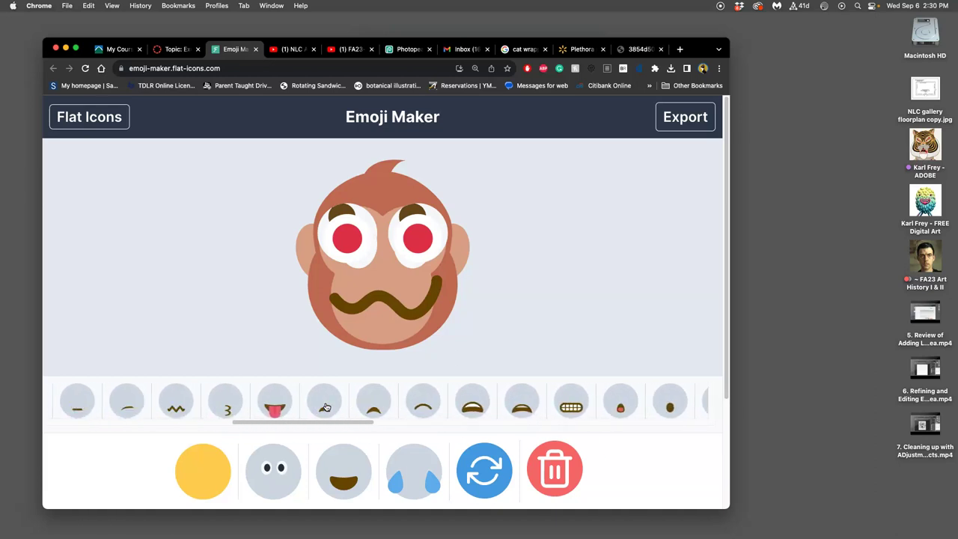
{"action": "scroll", "coordinate": [323, 407], "scroll_direction": "left", "scroll_amount": 1}
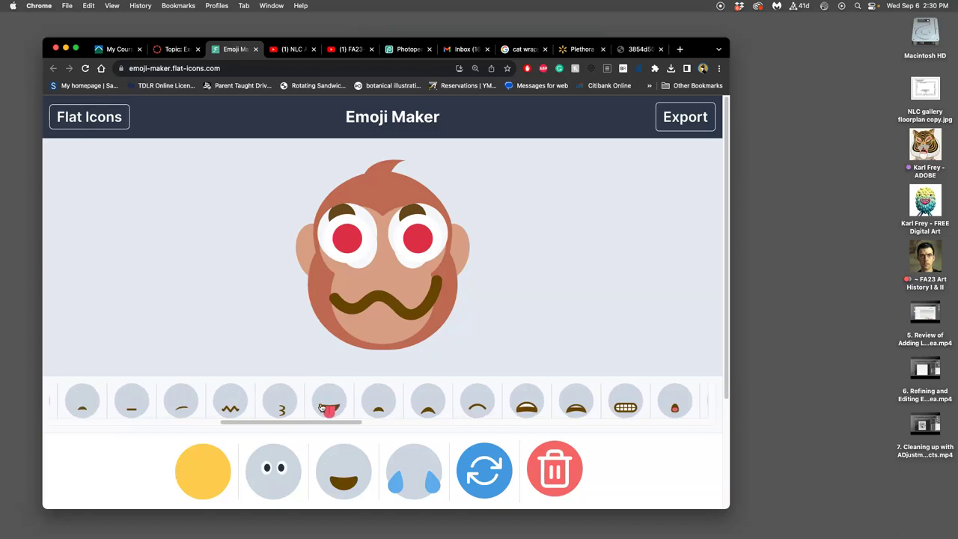
{"action": "left_click", "coordinate": [233, 406]}
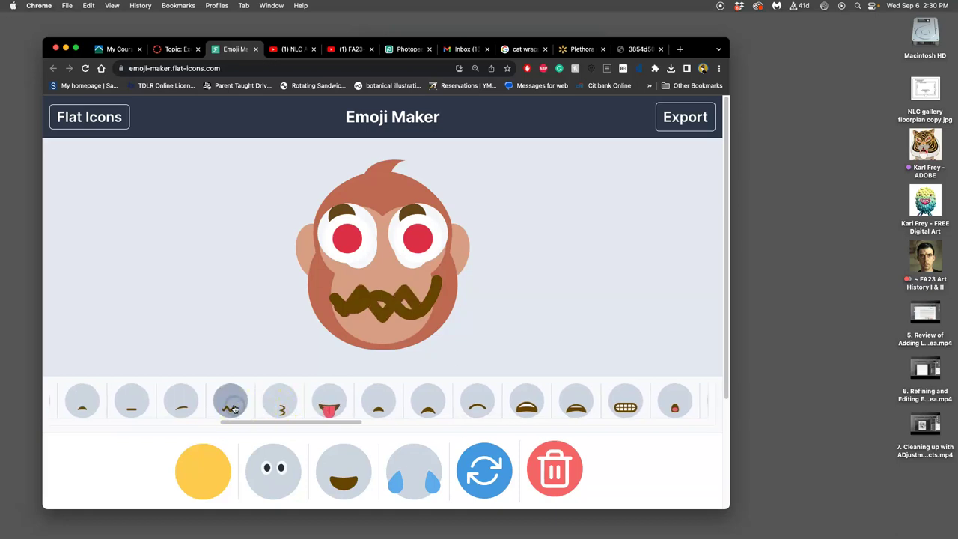
{"action": "left_click", "coordinate": [282, 409]}
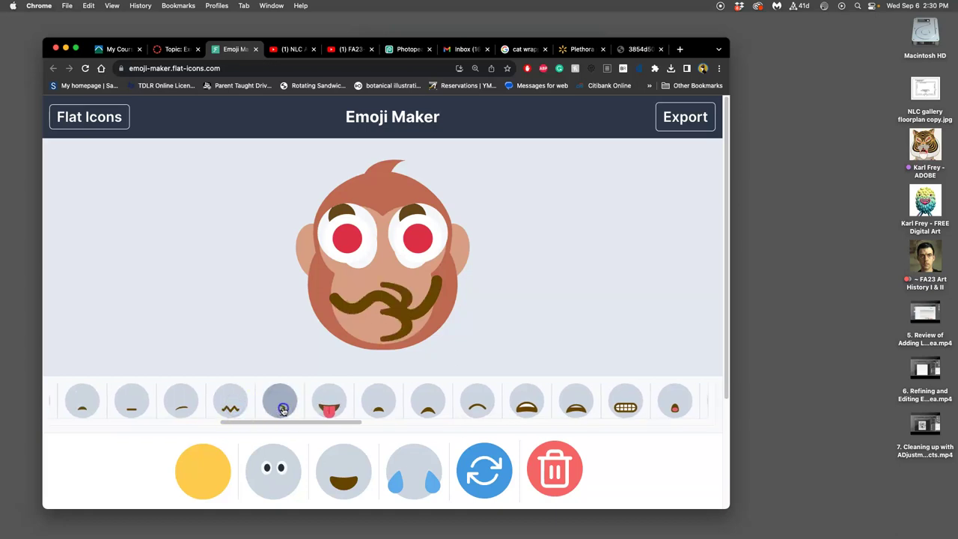
Try an open mouth with a tooth and a brown nose, then remove both.
{"action": "scroll", "coordinate": [344, 406], "scroll_direction": "right", "scroll_amount": 10}
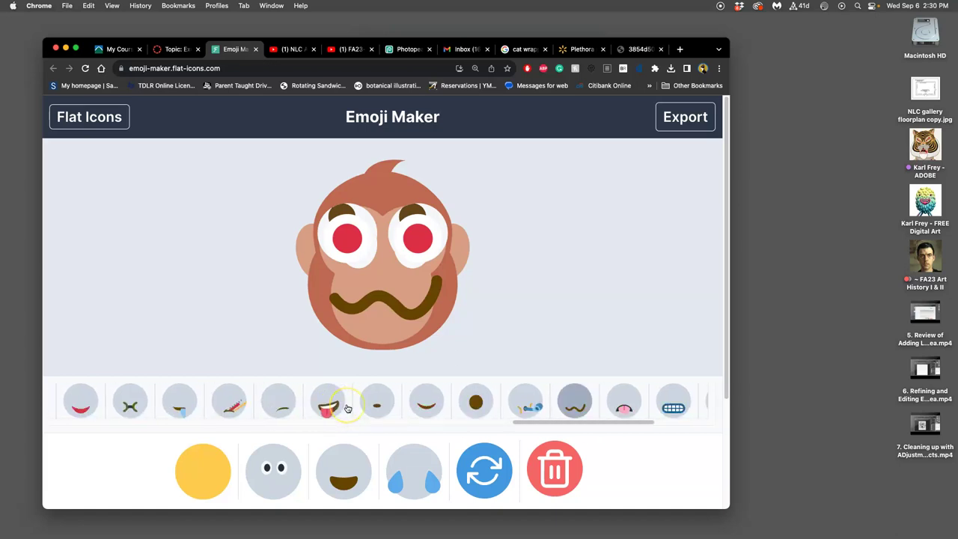
{"action": "scroll", "coordinate": [347, 408], "scroll_direction": "right", "scroll_amount": 5}
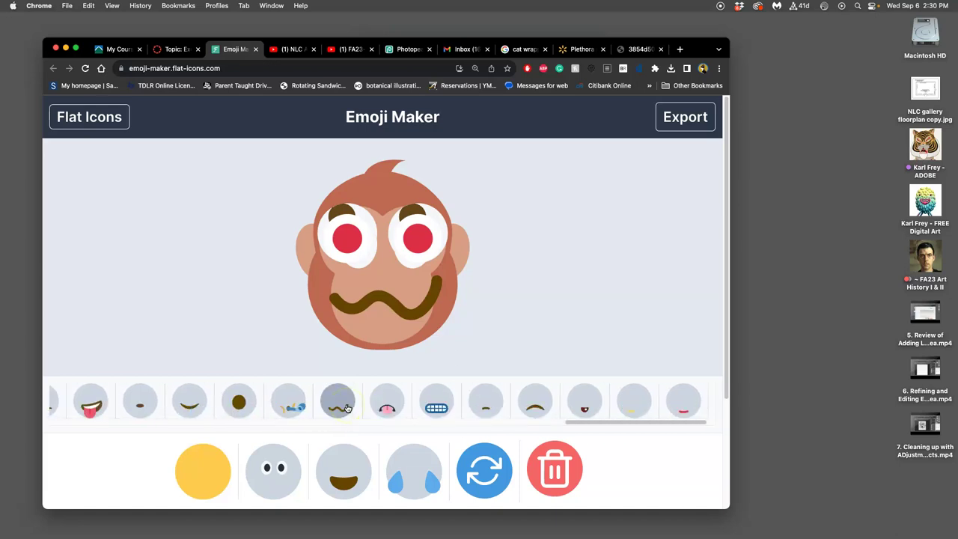
{"action": "left_click", "coordinate": [579, 404]}
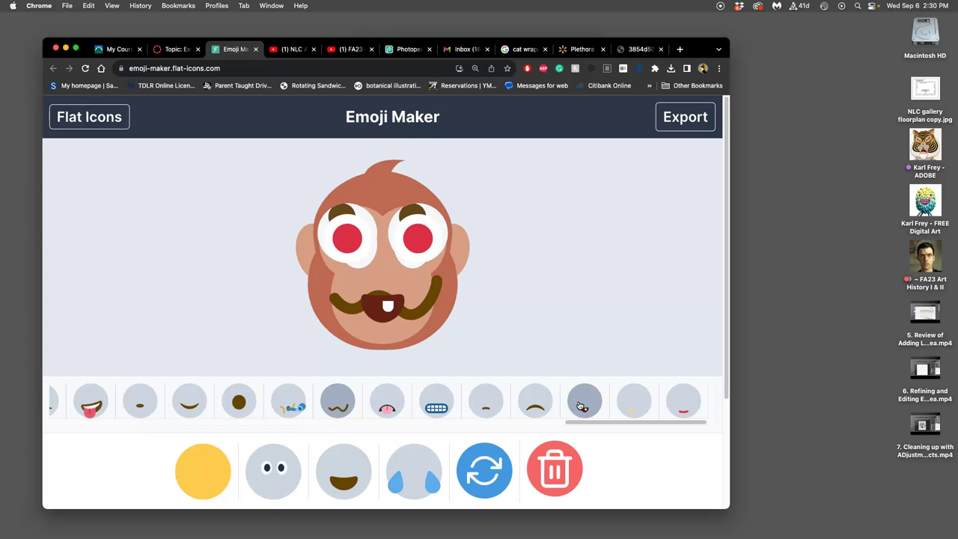
{"action": "left_click", "coordinate": [579, 405]}
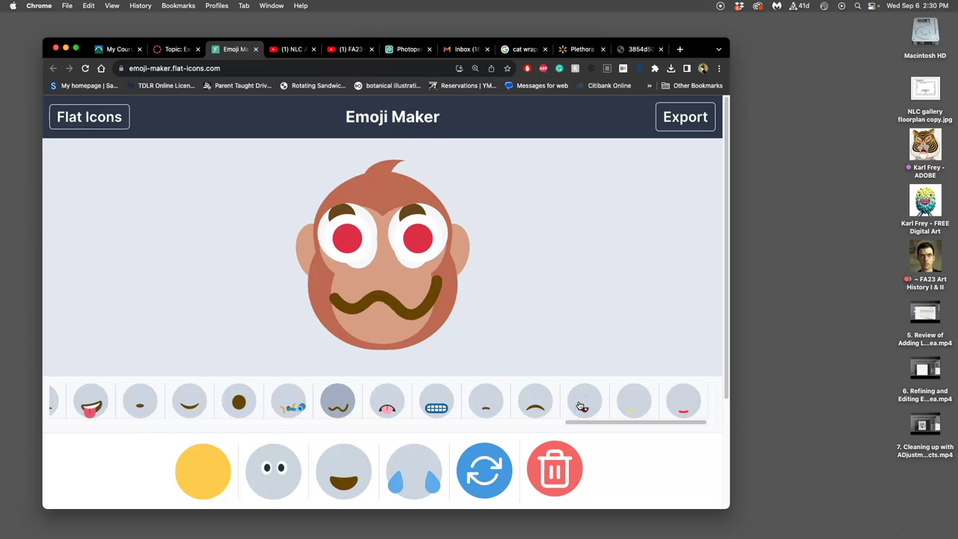
{"action": "left_click", "coordinate": [132, 402]}
{"action": "left_click", "coordinate": [132, 403]}
Add the open mouth with a pink tongue, test a fanged mouth, and keep the mustache.
{"action": "scroll", "coordinate": [132, 404], "scroll_direction": "left", "scroll_amount": 5}
{"action": "scroll", "coordinate": [132, 405], "scroll_direction": "left", "scroll_amount": 10}
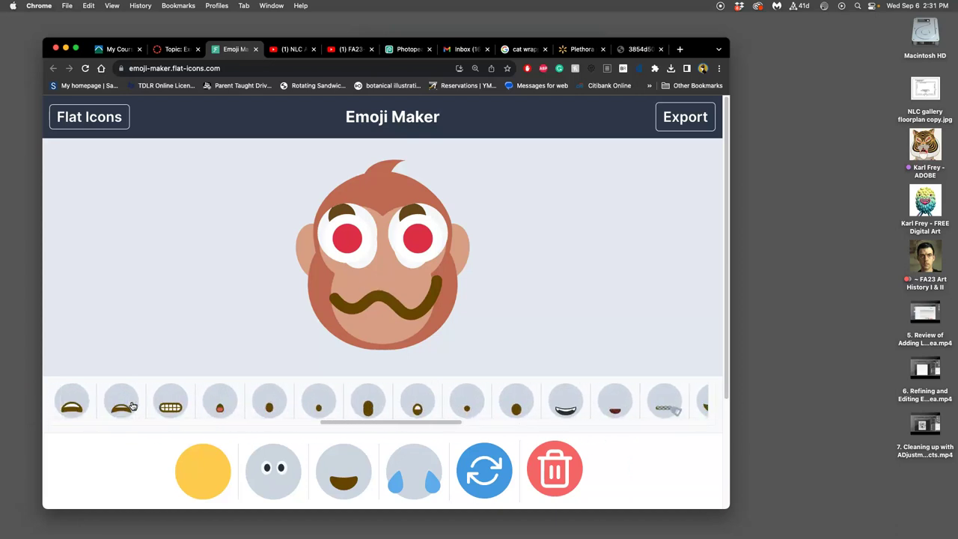
{"action": "left_click", "coordinate": [219, 402]}
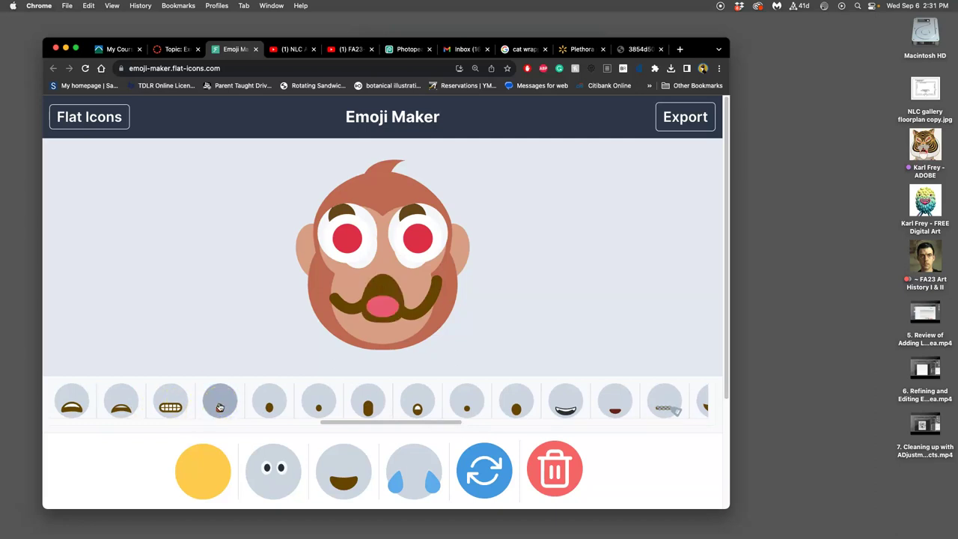
{"action": "scroll", "coordinate": [221, 406], "scroll_direction": "left", "scroll_amount": 8}
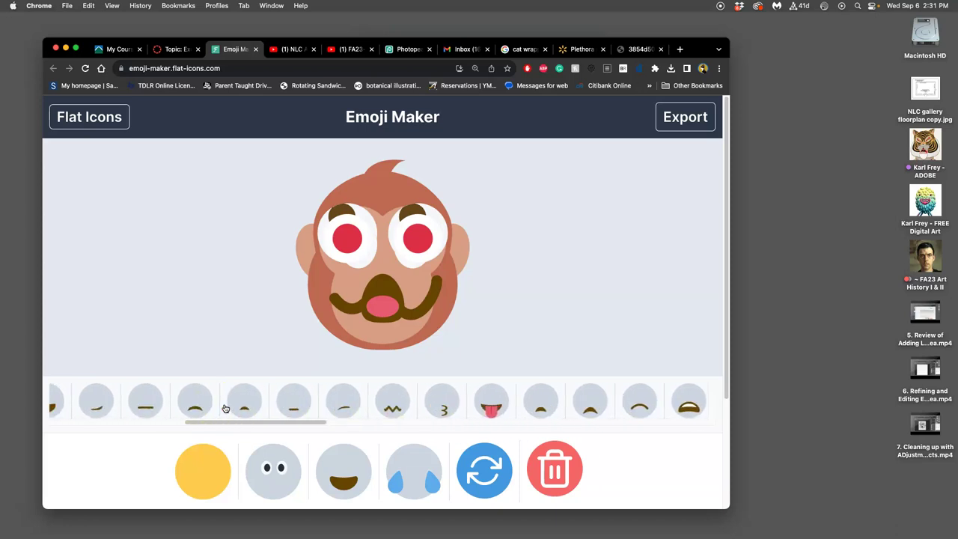
{"action": "scroll", "coordinate": [225, 408], "scroll_direction": "left", "scroll_amount": 8}
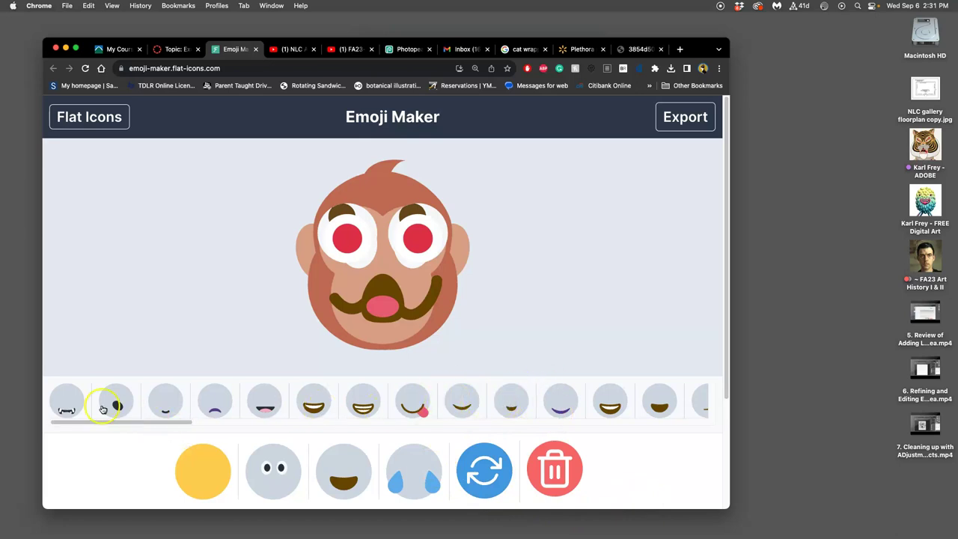
{"action": "left_click", "coordinate": [66, 410]}
{"action": "left_click", "coordinate": [66, 410]}
{"action": "left_click", "coordinate": [66, 410]}
{"action": "left_click", "coordinate": [68, 406]}
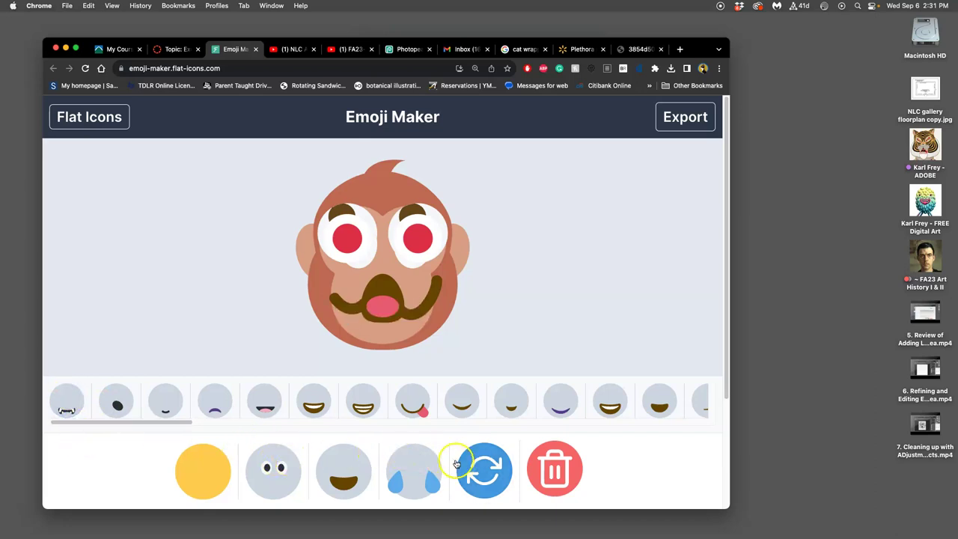
Try sunglasses, white tusks and yellow hands on the monkey, removing each again.
{"action": "left_click", "coordinate": [422, 463]}
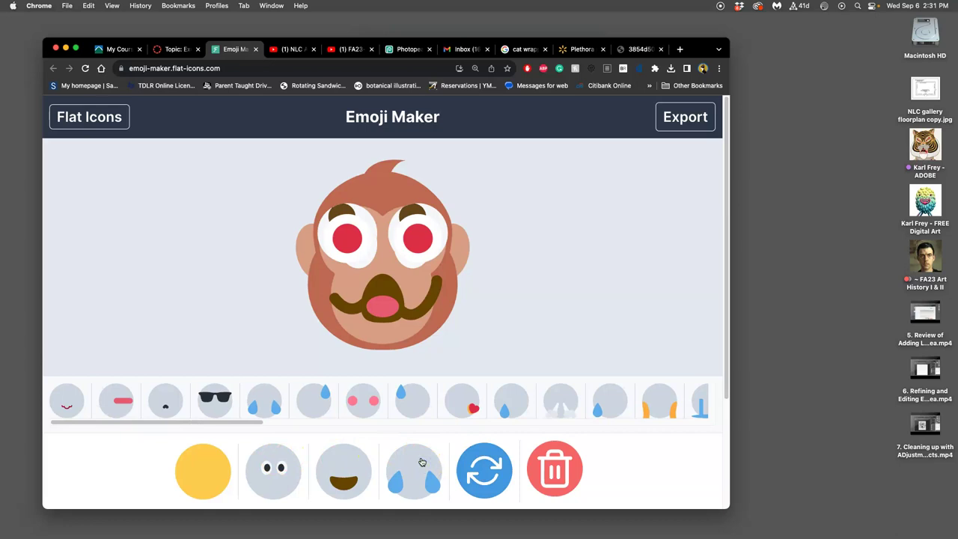
{"action": "left_click", "coordinate": [224, 401]}
{"action": "left_click", "coordinate": [228, 402]}
{"action": "scroll", "coordinate": [318, 401], "scroll_direction": "right", "scroll_amount": 3}
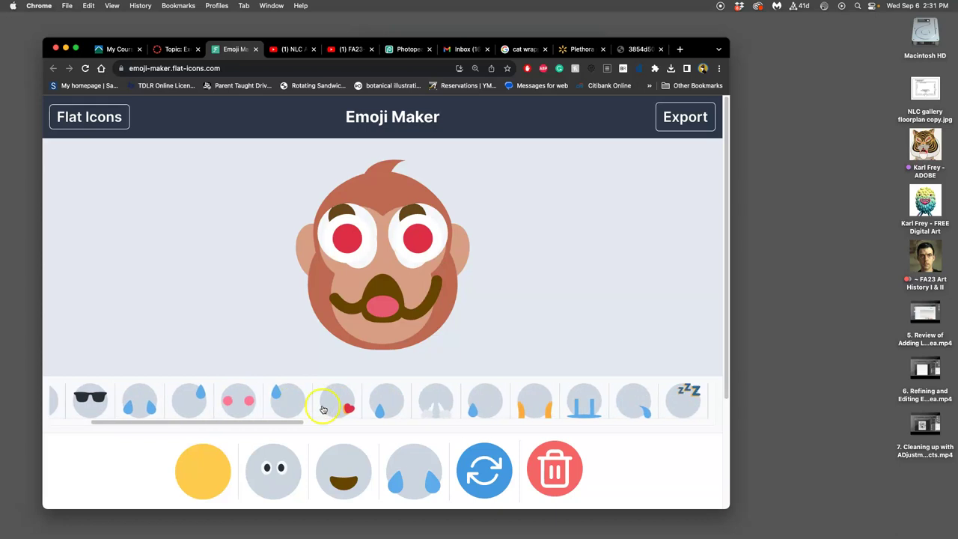
{"action": "left_click", "coordinate": [437, 402]}
{"action": "left_click", "coordinate": [437, 402]}
{"action": "scroll", "coordinate": [479, 404], "scroll_direction": "right", "scroll_amount": 1}
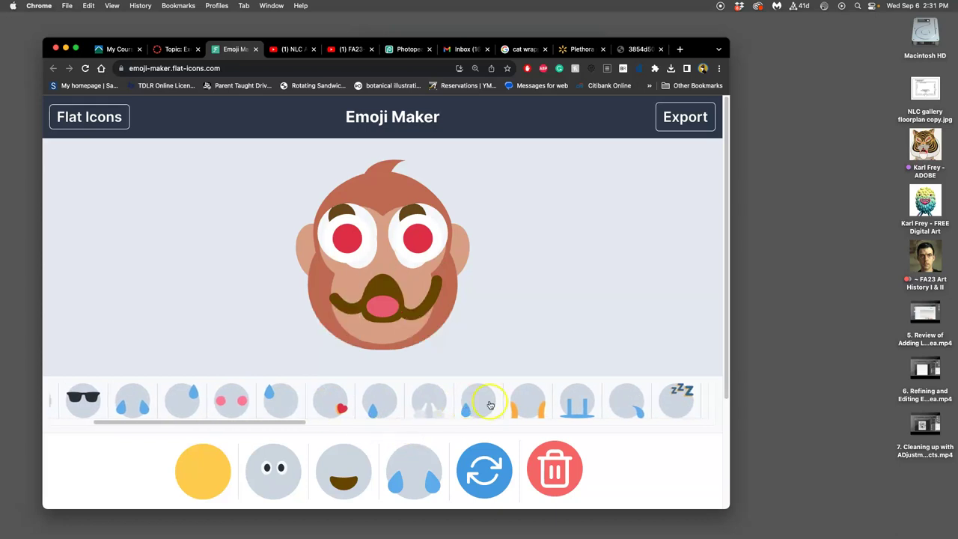
{"action": "left_click", "coordinate": [531, 405]}
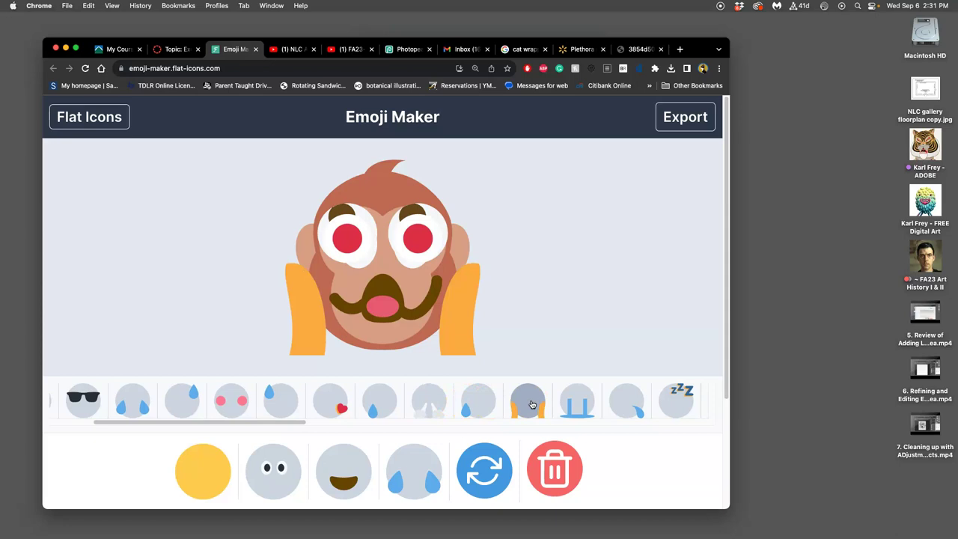
{"action": "left_click", "coordinate": [532, 403]}
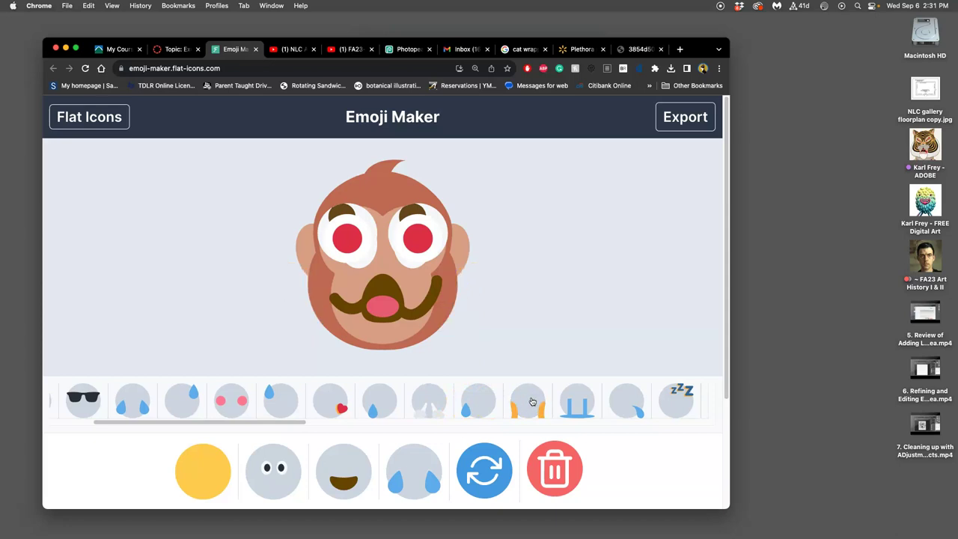
{"action": "left_click", "coordinate": [532, 402]}
{"action": "left_click", "coordinate": [532, 401]}
Add cream whiskers and a small pink nose to the monkey's face.
{"action": "scroll", "coordinate": [569, 397], "scroll_direction": "right", "scroll_amount": 6}
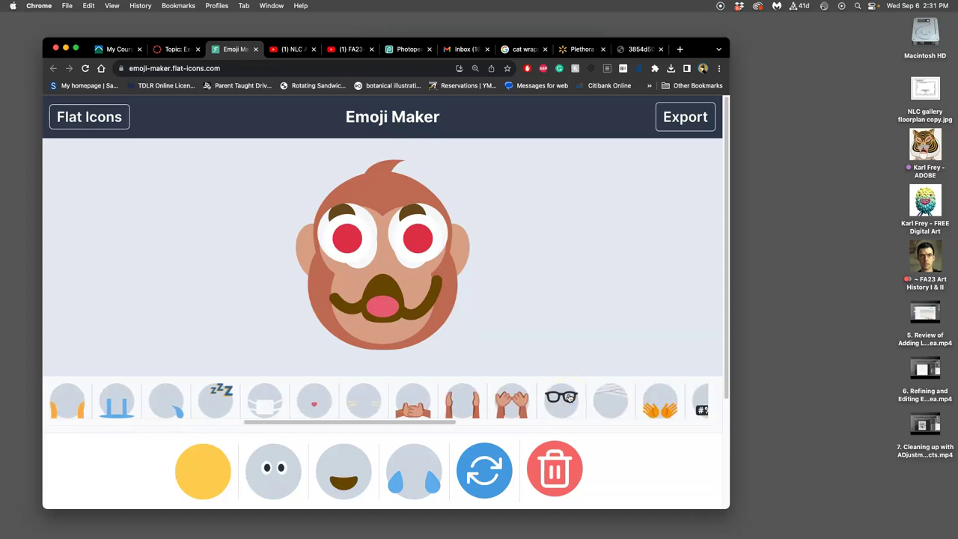
{"action": "scroll", "coordinate": [568, 396], "scroll_direction": "right", "scroll_amount": 3}
{"action": "scroll", "coordinate": [569, 397], "scroll_direction": "right", "scroll_amount": 1}
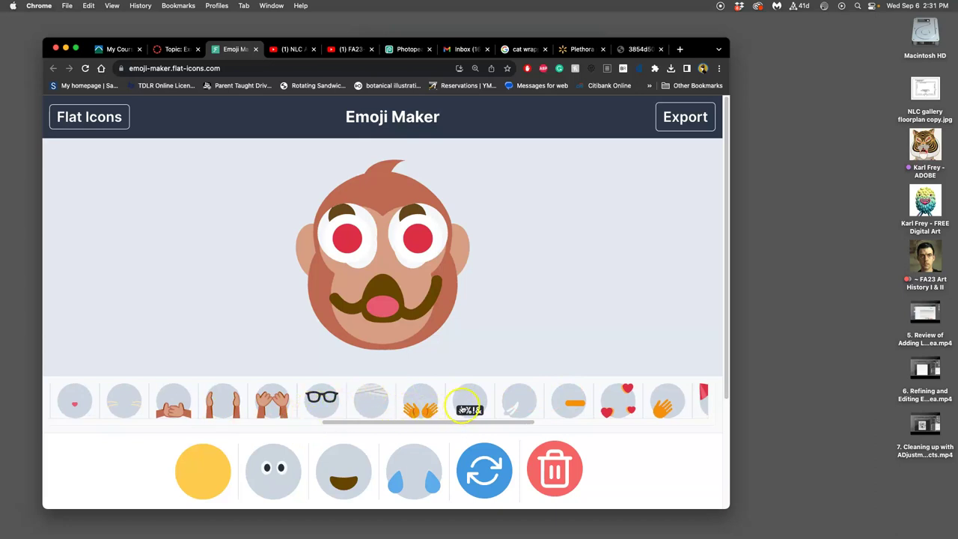
{"action": "left_click", "coordinate": [133, 408]}
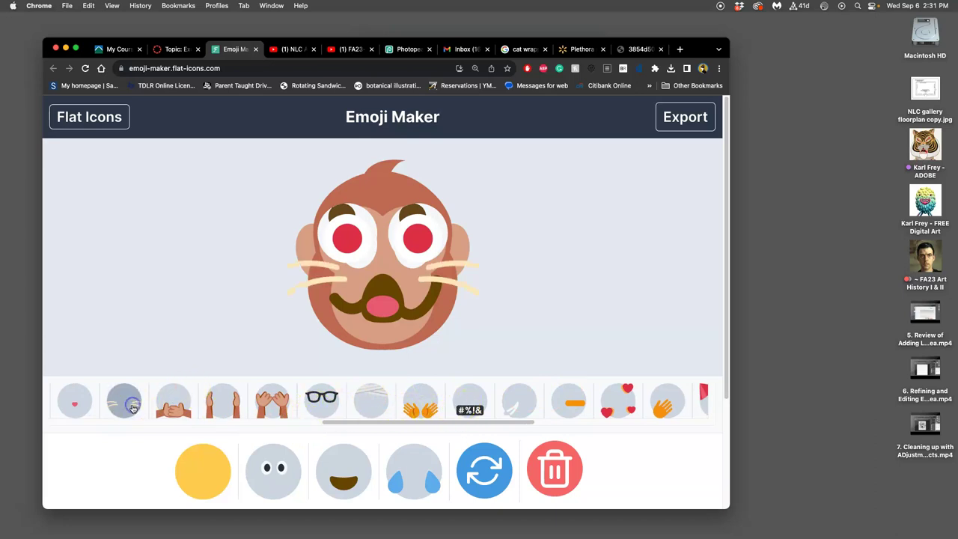
{"action": "scroll", "coordinate": [395, 405], "scroll_direction": "right", "scroll_amount": 5}
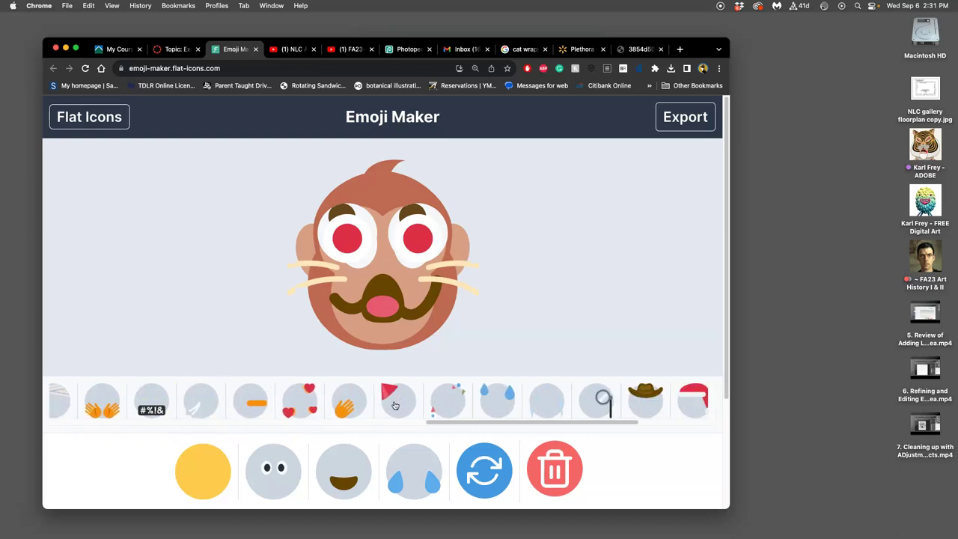
{"action": "scroll", "coordinate": [395, 405], "scroll_direction": "right", "scroll_amount": 3}
{"action": "scroll", "coordinate": [396, 405], "scroll_direction": "left", "scroll_amount": 6}
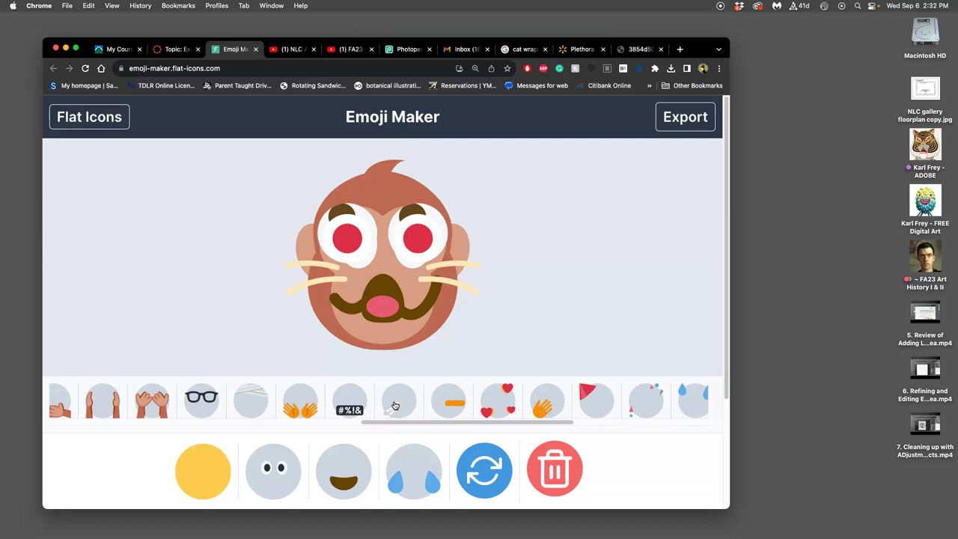
{"action": "scroll", "coordinate": [395, 405], "scroll_direction": "left", "scroll_amount": 4}
{"action": "left_click", "coordinate": [278, 403]}
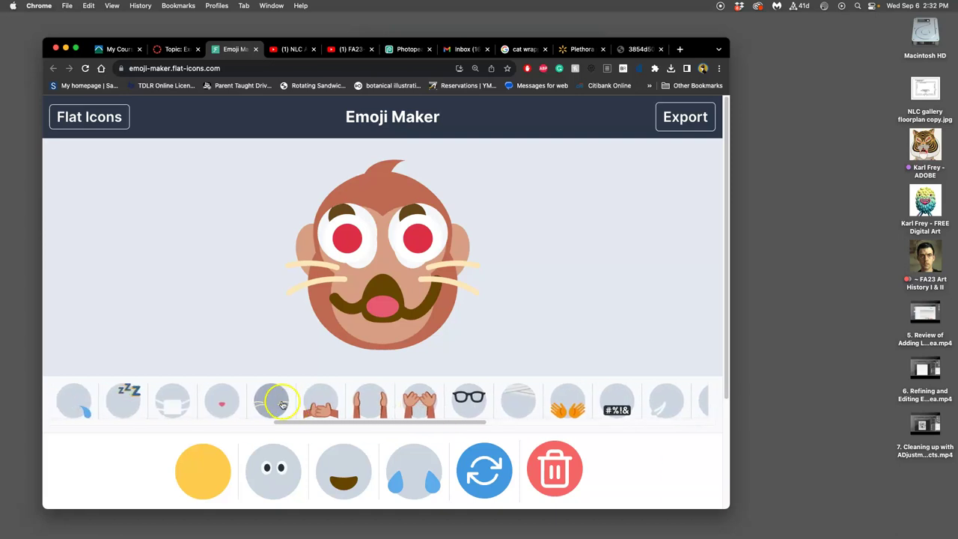
{"action": "left_click", "coordinate": [222, 400]}
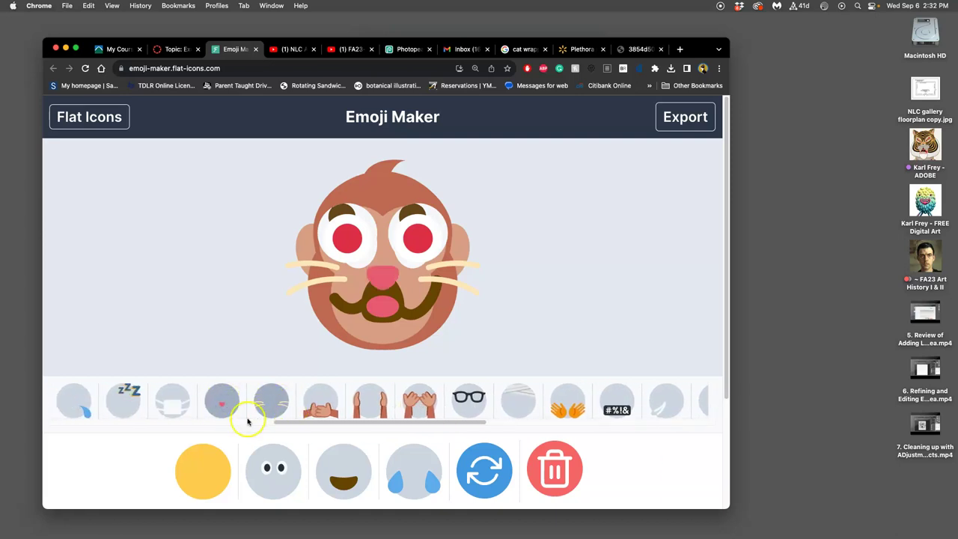
Put a white face mask on the monkey with the pink nose on top, keeping the whiskers.
{"action": "left_click", "coordinate": [177, 408]}
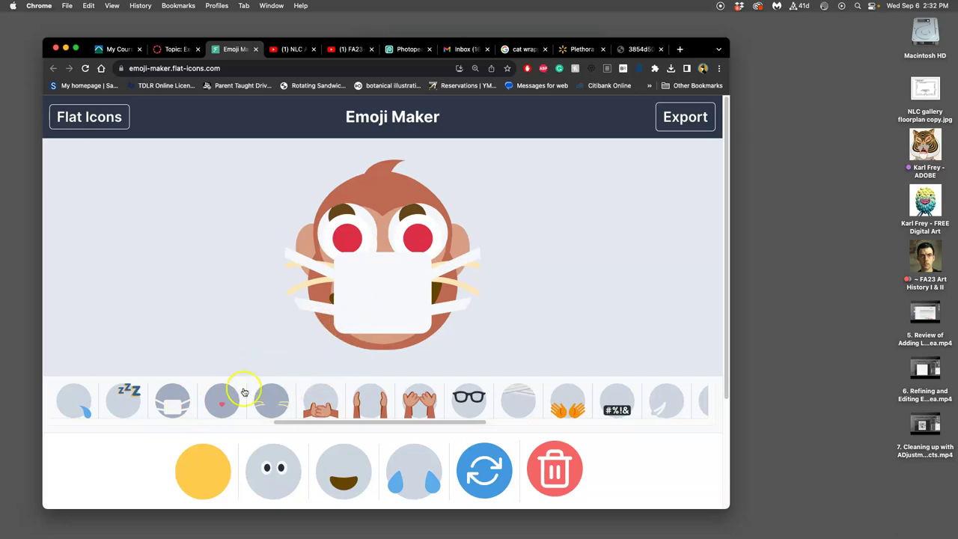
{"action": "left_click", "coordinate": [223, 399]}
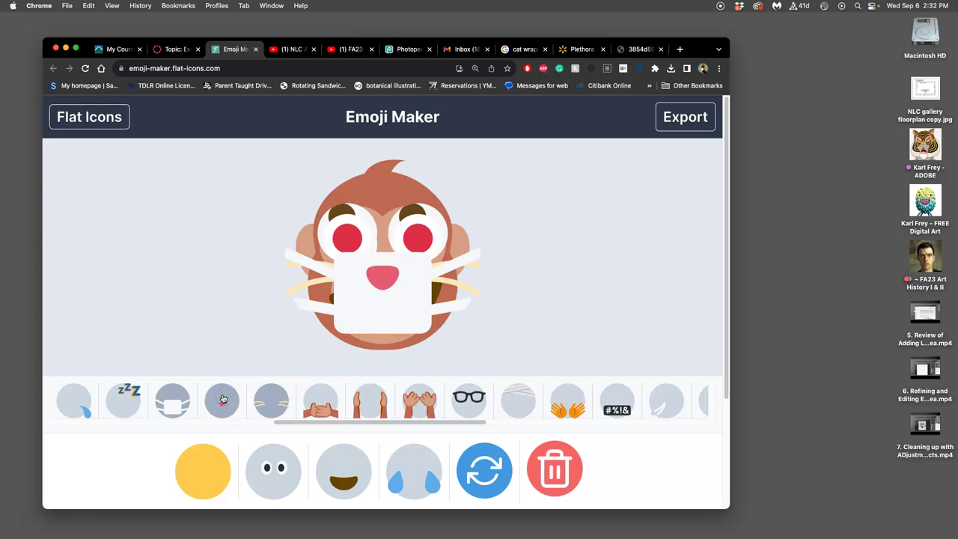
{"action": "left_click", "coordinate": [280, 402]}
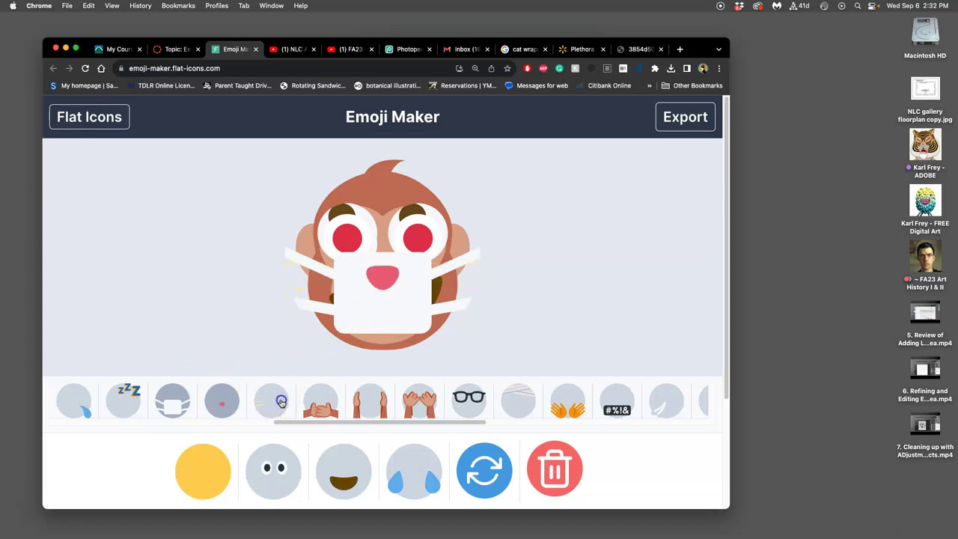
{"action": "left_click", "coordinate": [280, 402]}
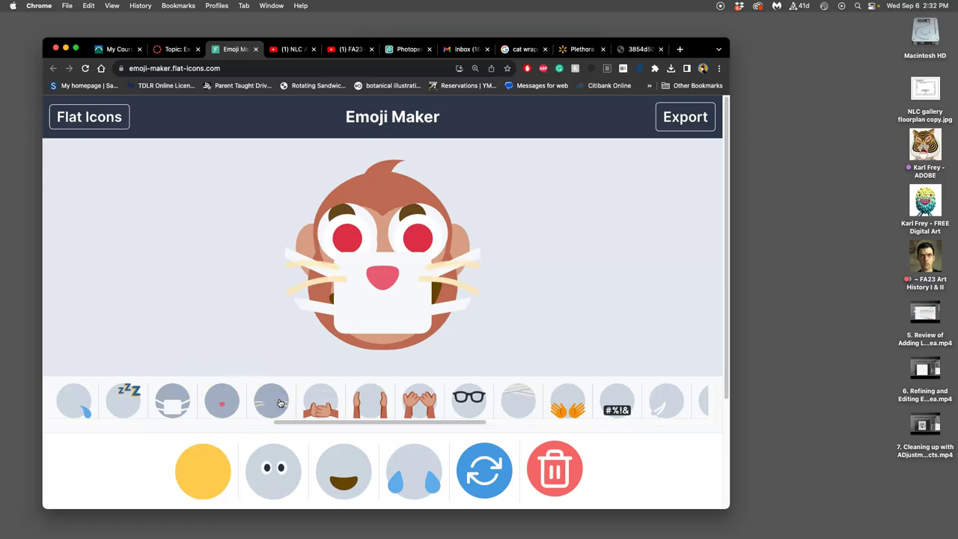
Try pink blush cheeks on the monkey and leave them off.
{"action": "scroll", "coordinate": [281, 404], "scroll_direction": "left", "scroll_amount": 5}
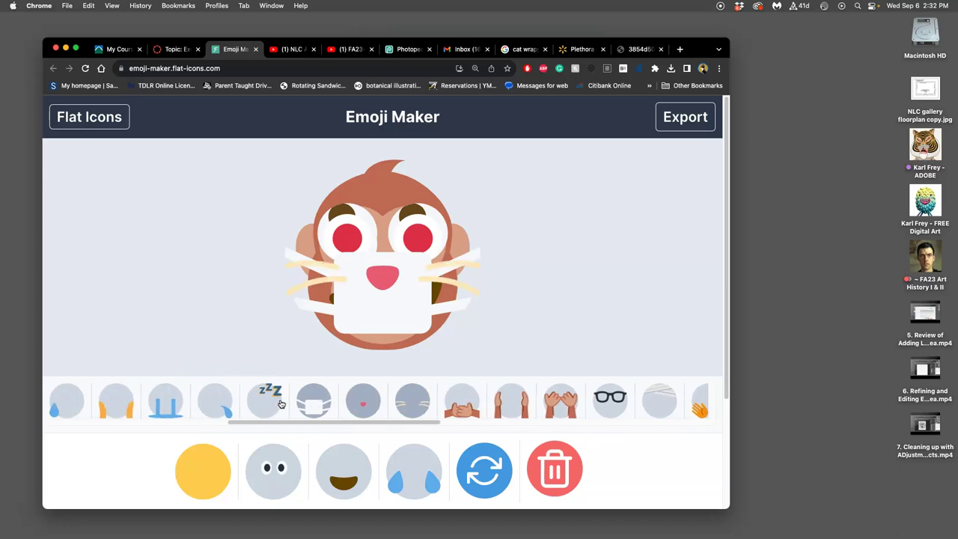
{"action": "scroll", "coordinate": [281, 404], "scroll_direction": "left", "scroll_amount": 10}
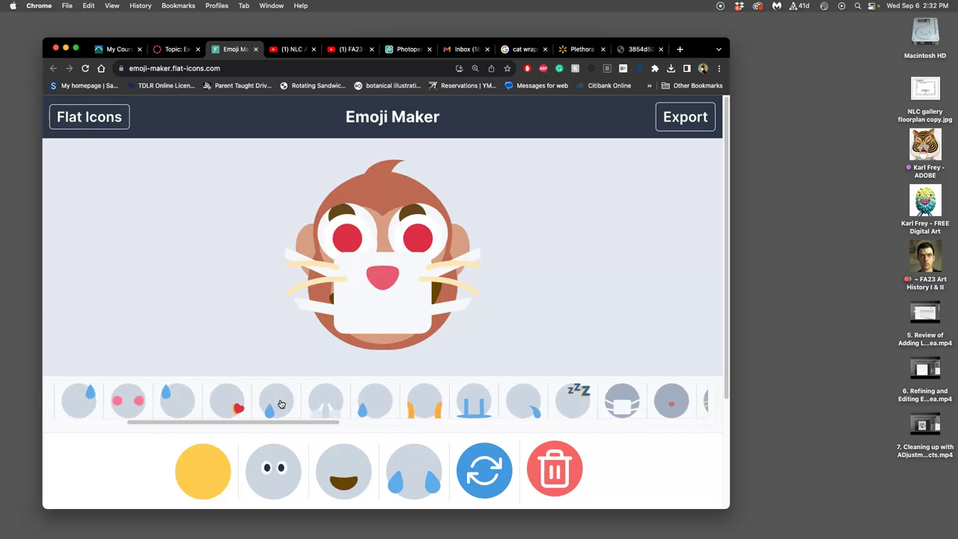
{"action": "left_click", "coordinate": [365, 402]}
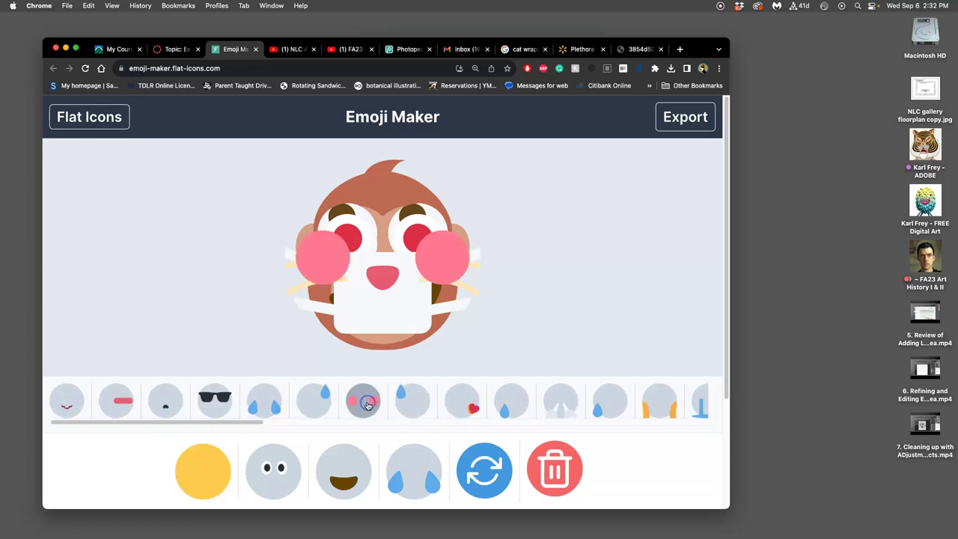
{"action": "left_click", "coordinate": [364, 404]}
{"action": "left_click", "coordinate": [363, 404]}
{"action": "left_click", "coordinate": [363, 404]}
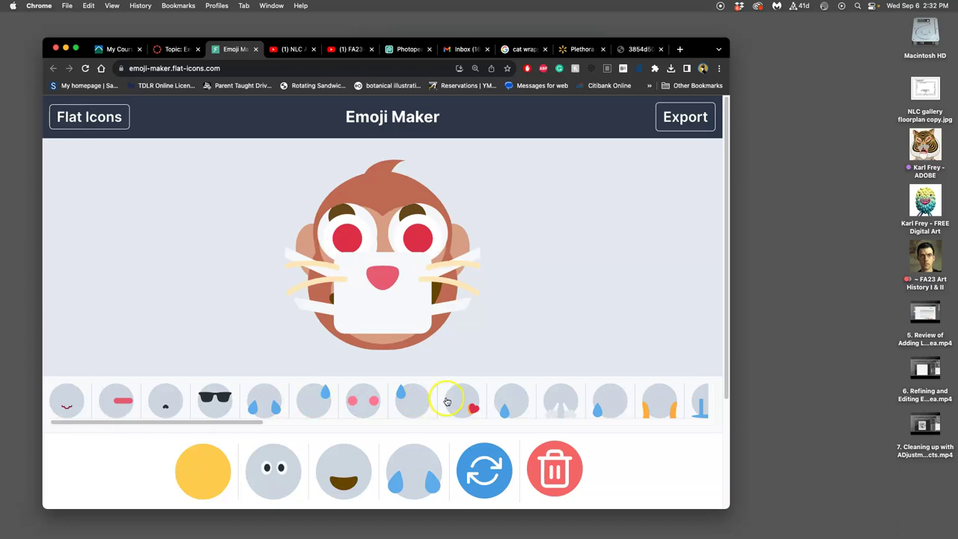
Add the dark nose tip just below the pink nose.
{"action": "left_click", "coordinate": [171, 393]}
{"action": "left_click", "coordinate": [172, 394]}
{"action": "left_click", "coordinate": [172, 394]}
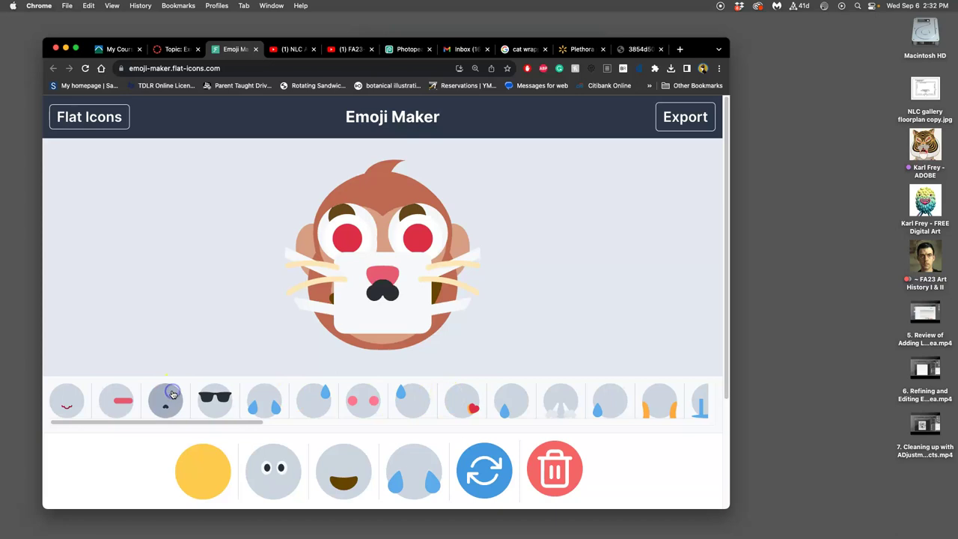
{"action": "scroll", "coordinate": [319, 398], "scroll_direction": "right", "scroll_amount": 6}
Remove the face mask, then try blue teardrops and take them off.
{"action": "left_click", "coordinate": [411, 401]}
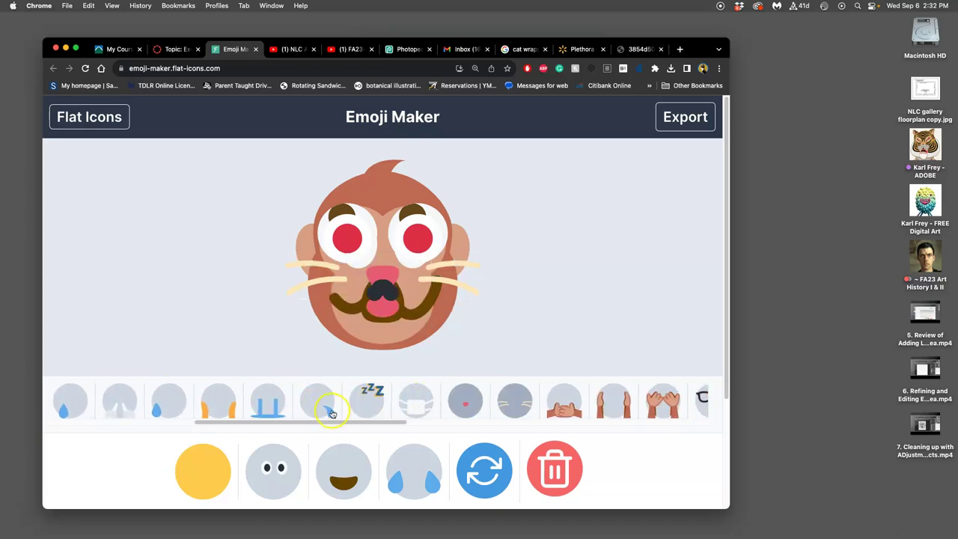
{"action": "scroll", "coordinate": [333, 411], "scroll_direction": "right", "scroll_amount": 8}
{"action": "scroll", "coordinate": [333, 413], "scroll_direction": "right", "scroll_amount": 6}
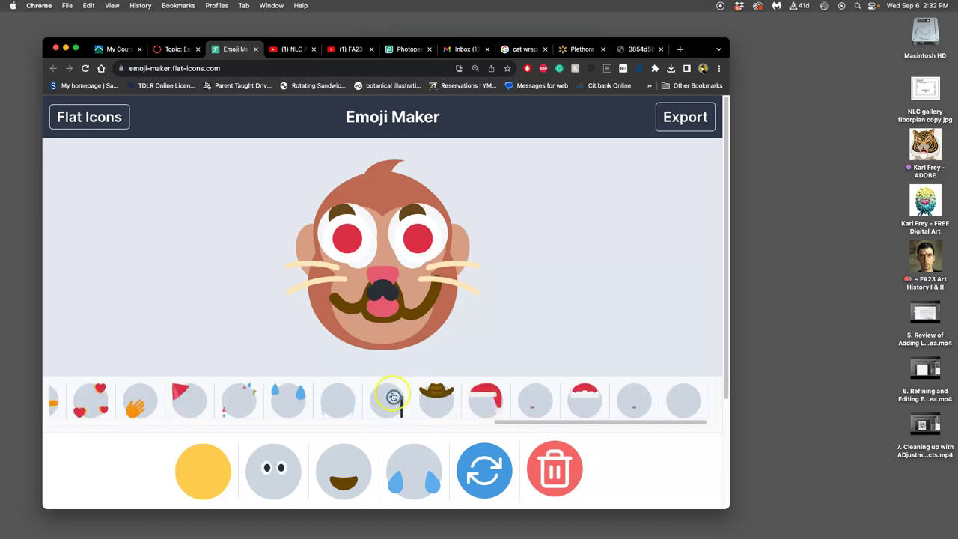
{"action": "left_click", "coordinate": [288, 410]}
{"action": "left_click", "coordinate": [289, 411]}
Try a tissue over the monkey's mouth and leave it off.
{"action": "scroll", "coordinate": [315, 408], "scroll_direction": "left", "scroll_amount": 5}
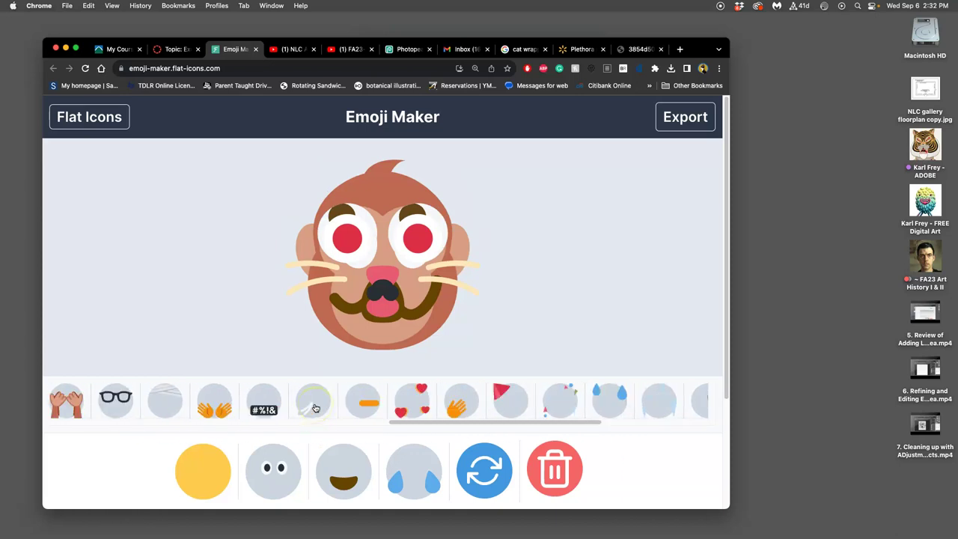
{"action": "scroll", "coordinate": [317, 407], "scroll_direction": "left", "scroll_amount": 6}
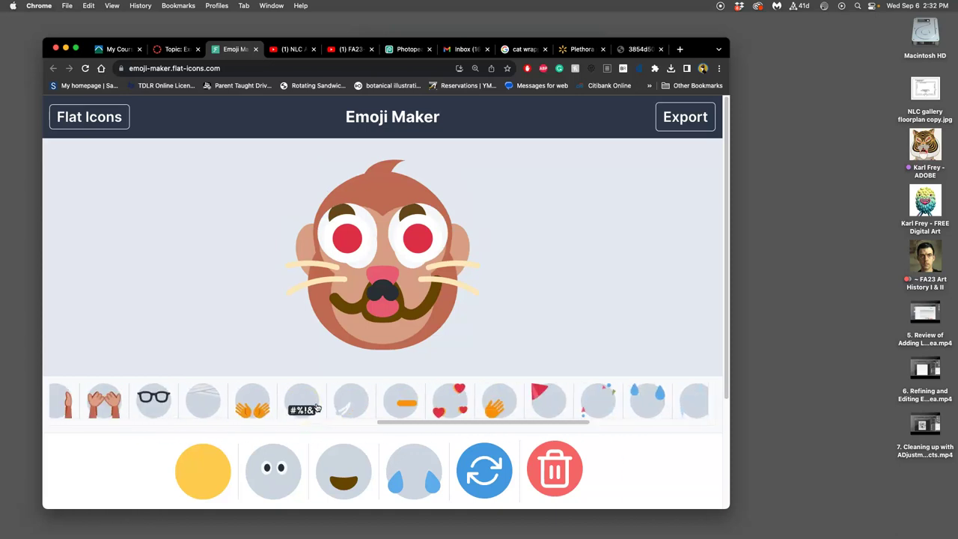
{"action": "scroll", "coordinate": [316, 408], "scroll_direction": "left", "scroll_amount": 10}
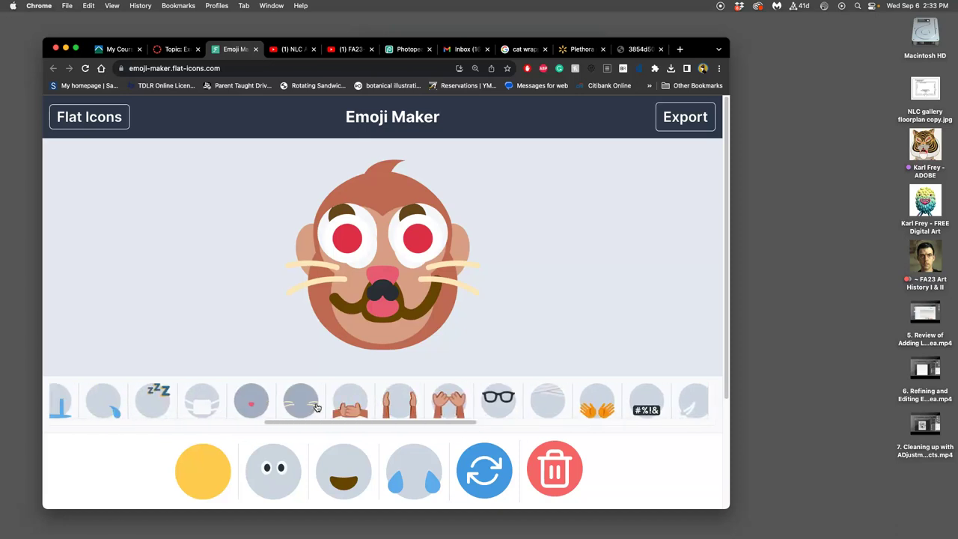
{"action": "scroll", "coordinate": [317, 408], "scroll_direction": "left", "scroll_amount": 5}
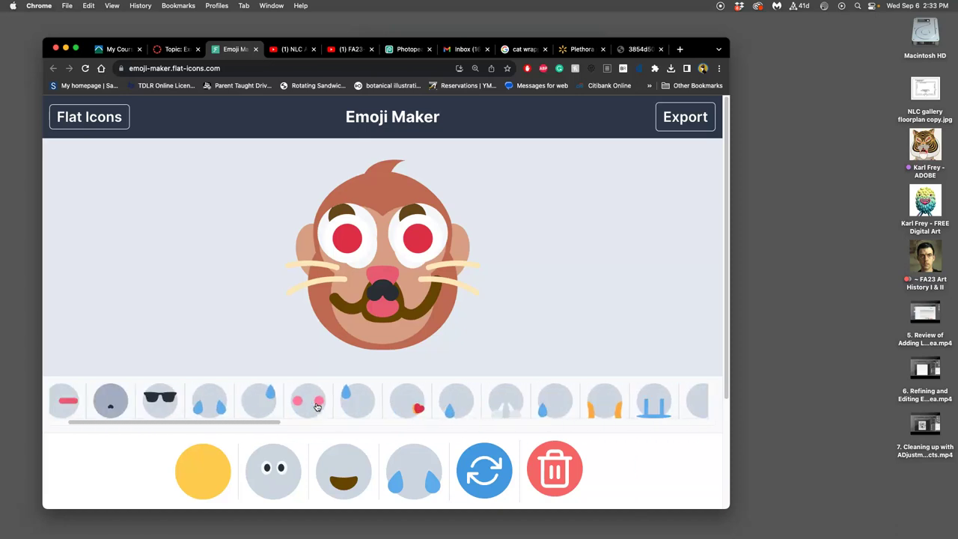
{"action": "scroll", "coordinate": [317, 406], "scroll_direction": "left", "scroll_amount": 1}
{"action": "scroll", "coordinate": [317, 408], "scroll_direction": "right", "scroll_amount": 3}
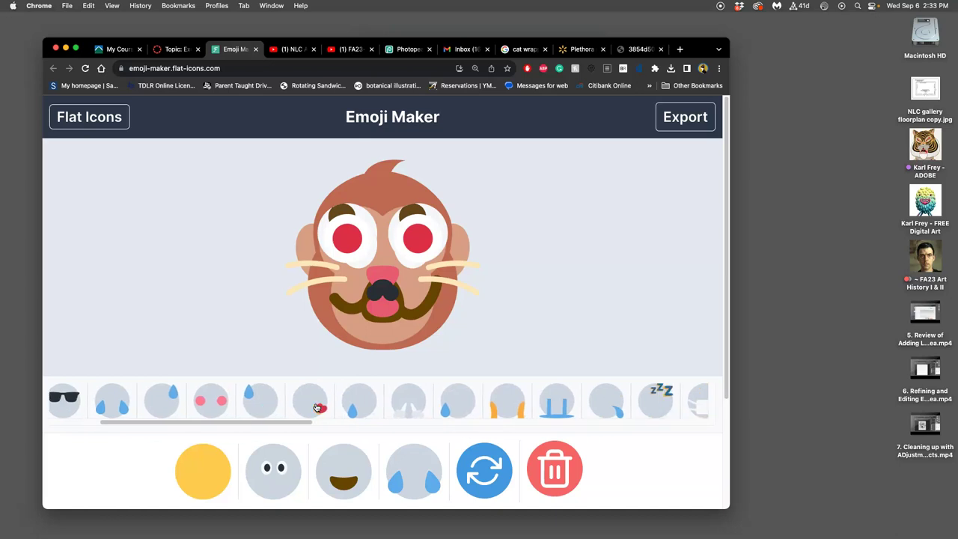
{"action": "scroll", "coordinate": [317, 408], "scroll_direction": "right", "scroll_amount": 15}
{"action": "scroll", "coordinate": [317, 408], "scroll_direction": "right", "scroll_amount": 1}
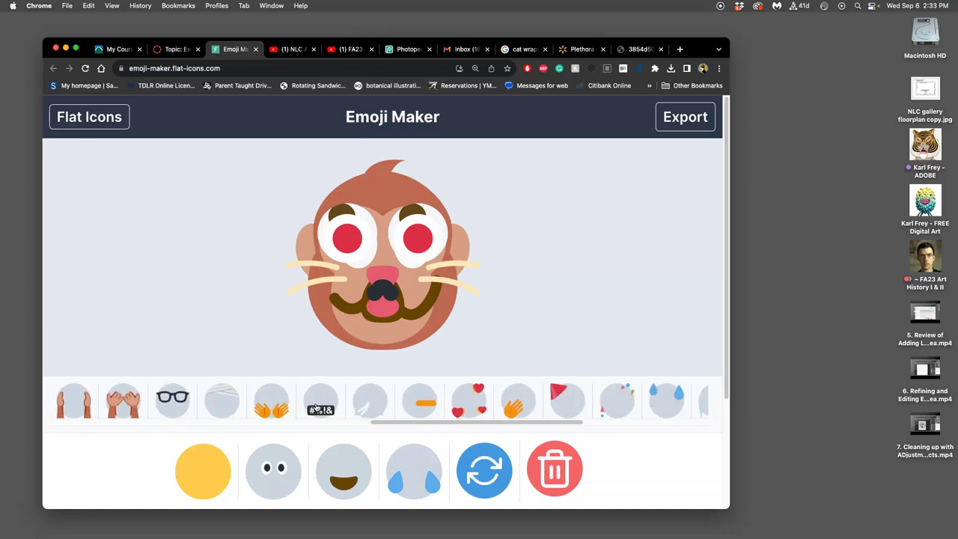
{"action": "left_click", "coordinate": [367, 396]}
{"action": "left_click", "coordinate": [370, 399]}
{"action": "left_click", "coordinate": [378, 406]}
{"action": "left_click", "coordinate": [379, 408]}
Try the smiling mouth option and leave it off.
{"action": "scroll", "coordinate": [412, 406], "scroll_direction": "right", "scroll_amount": 8}
{"action": "scroll", "coordinate": [411, 405], "scroll_direction": "left", "scroll_amount": 15}
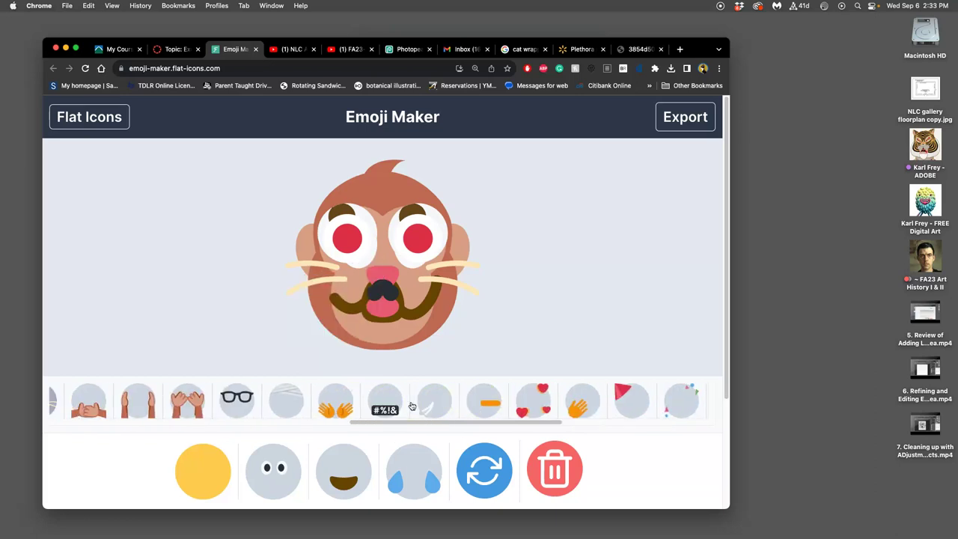
{"action": "scroll", "coordinate": [411, 405], "scroll_direction": "left", "scroll_amount": 10}
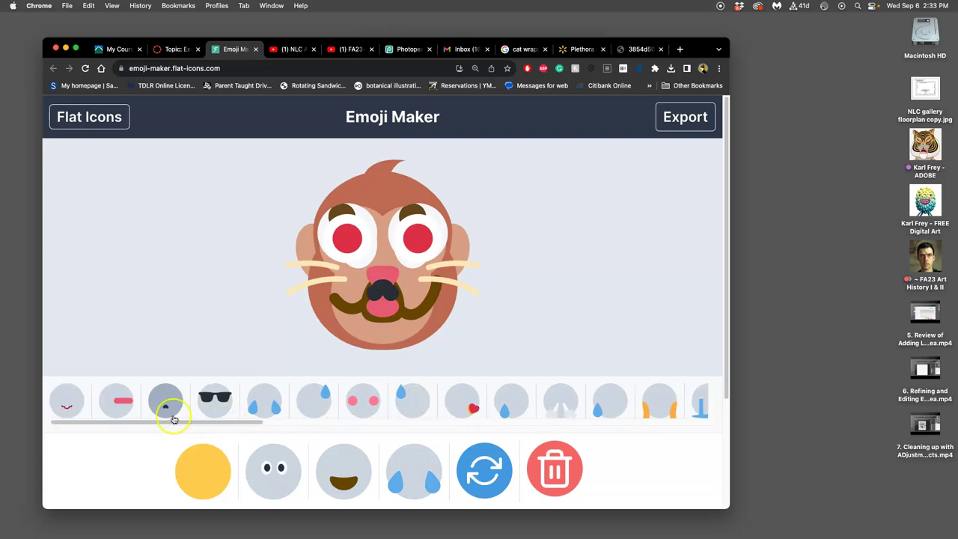
{"action": "left_click", "coordinate": [69, 400]}
{"action": "left_click", "coordinate": [74, 400]}
{"action": "left_click", "coordinate": [71, 407]}
{"action": "left_click", "coordinate": [70, 406]}
{"action": "left_click", "coordinate": [161, 52]}
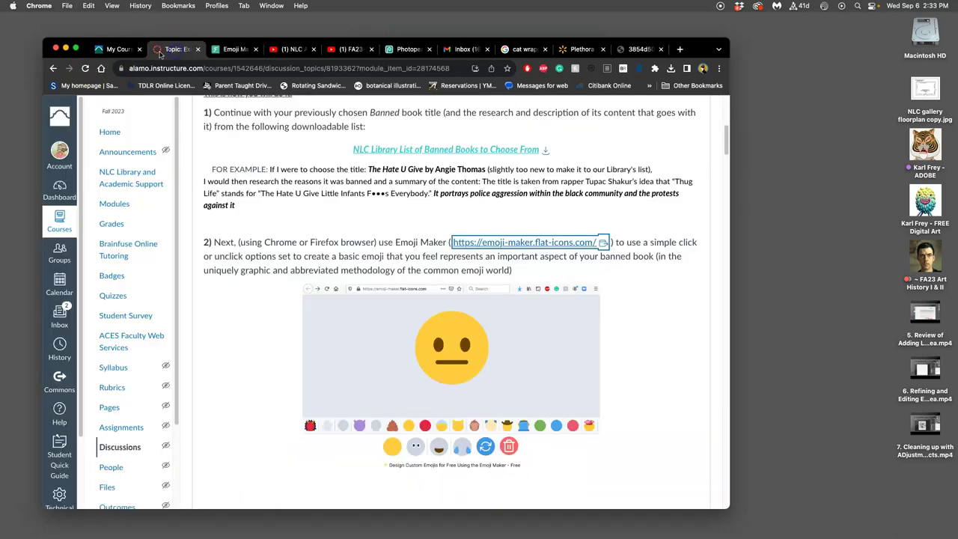
{"action": "scroll", "coordinate": [500, 311], "scroll_direction": "down", "scroll_amount": 5}
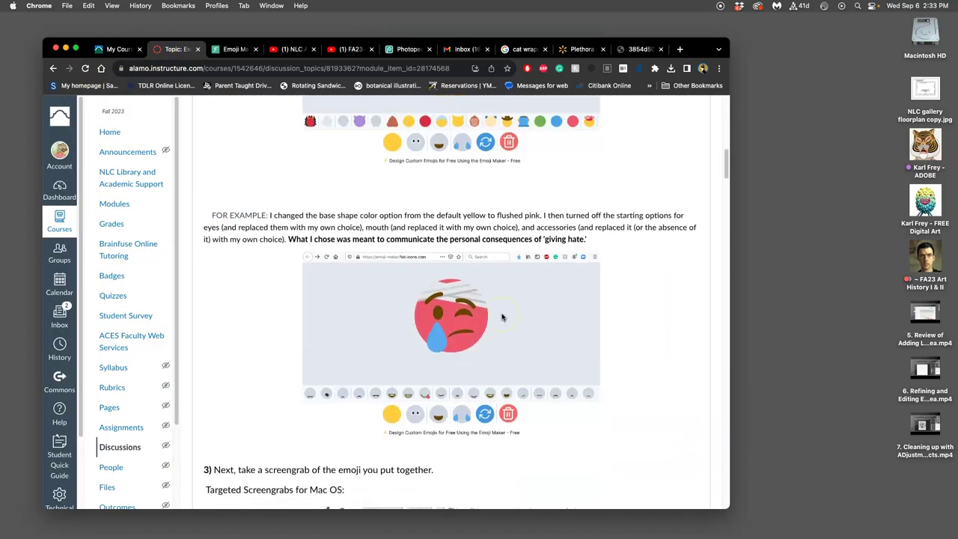
{"action": "scroll", "coordinate": [502, 317], "scroll_direction": "down", "scroll_amount": 3}
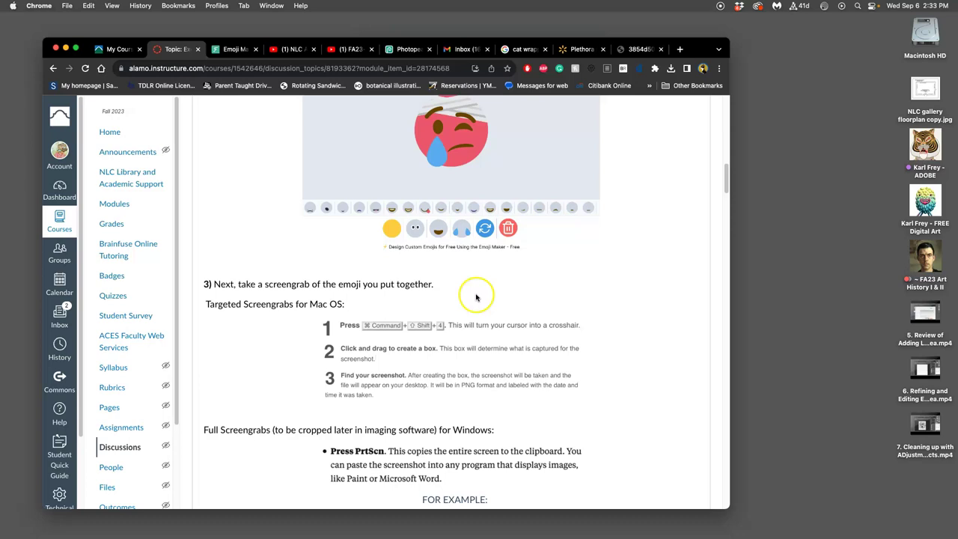
{"action": "scroll", "coordinate": [397, 217], "scroll_direction": "up", "scroll_amount": 1}
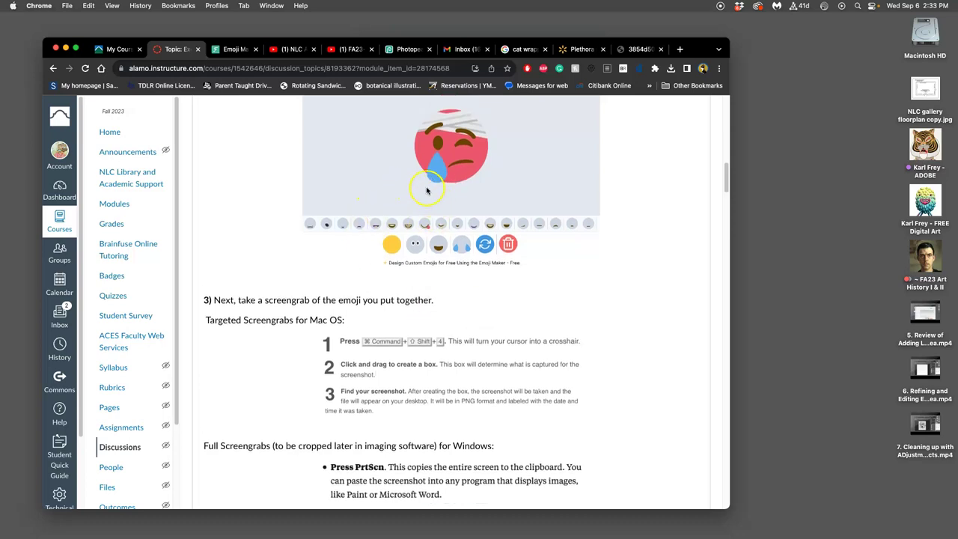
{"action": "scroll", "coordinate": [439, 292], "scroll_direction": "down", "scroll_amount": 1}
{"action": "scroll", "coordinate": [438, 293], "scroll_direction": "down", "scroll_amount": 15}
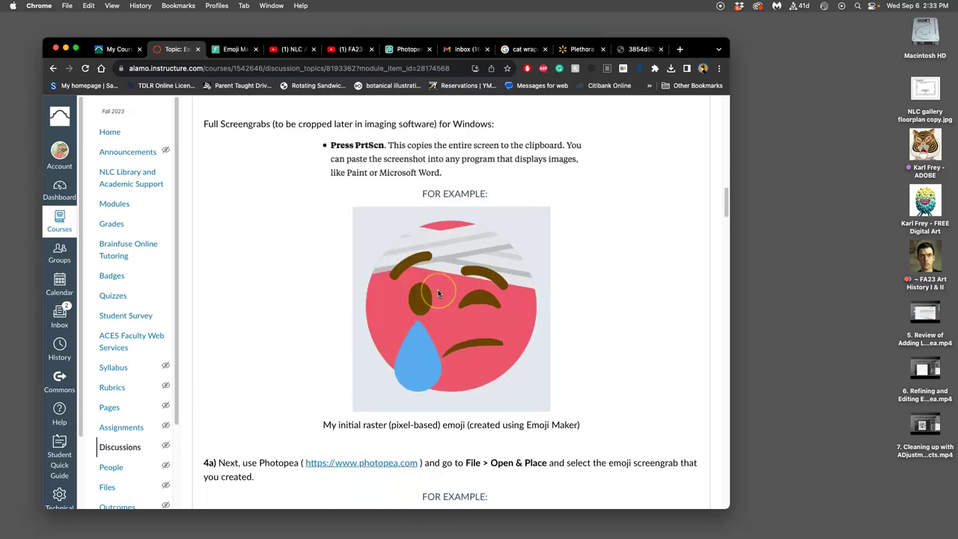
{"action": "scroll", "coordinate": [440, 296], "scroll_direction": "up", "scroll_amount": 10}
{"action": "scroll", "coordinate": [440, 295], "scroll_direction": "up", "scroll_amount": 10}
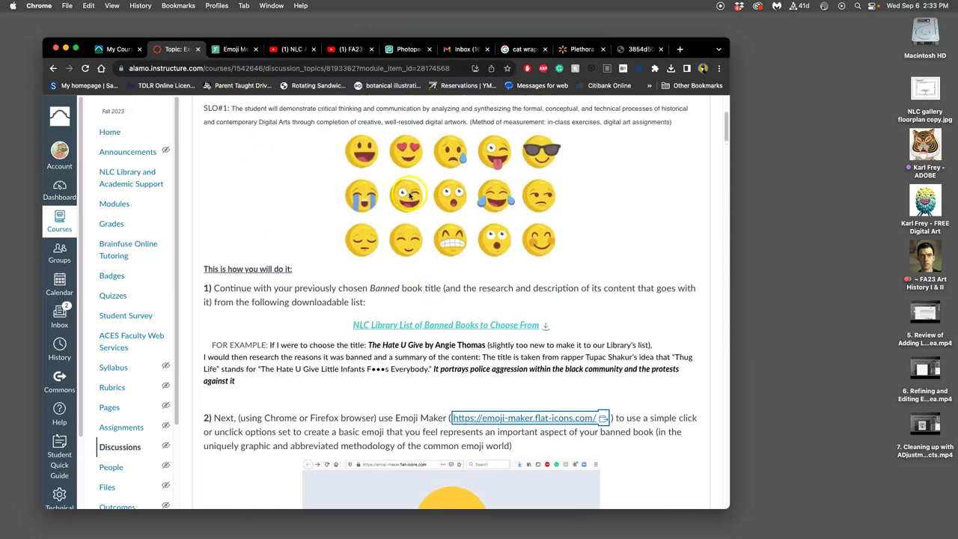
{"action": "scroll", "coordinate": [408, 193], "scroll_direction": "up", "scroll_amount": 5}
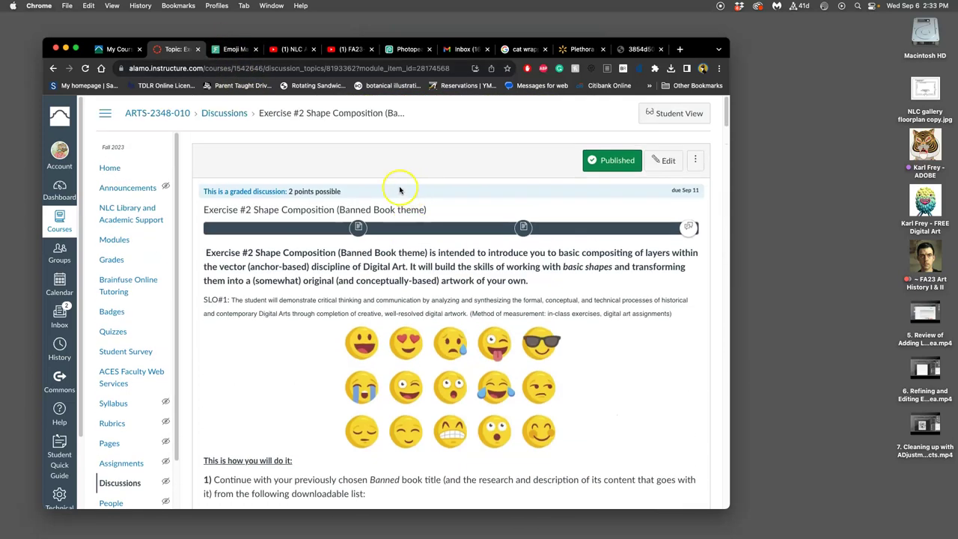
Zoom the Emoji Maker page with Cmd+= and screenshot the whiskered monkey emoji.
{"action": "left_click", "coordinate": [230, 50]}
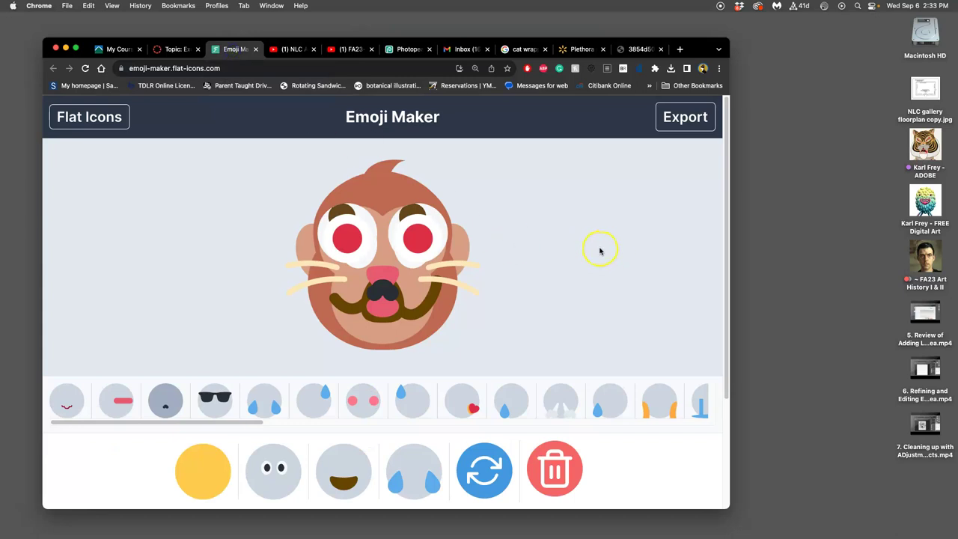
{"action": "key", "text": "super+equal"}
{"action": "key", "text": "super+minus"}
{"action": "key", "text": "super+minus"}
{"action": "key", "text": "super+equal"}
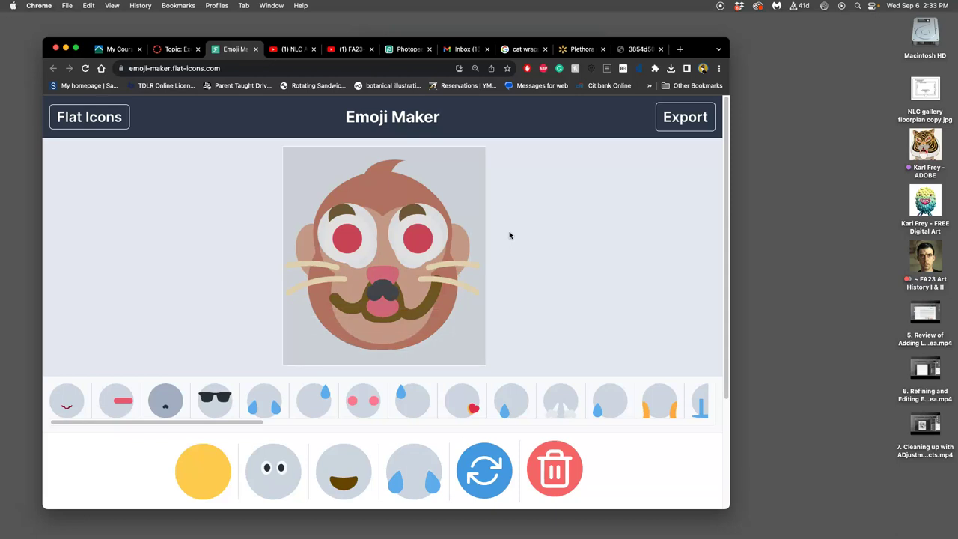
{"action": "left_click_drag", "start_coordinate": [485, 366], "coordinate": [485, 360]}
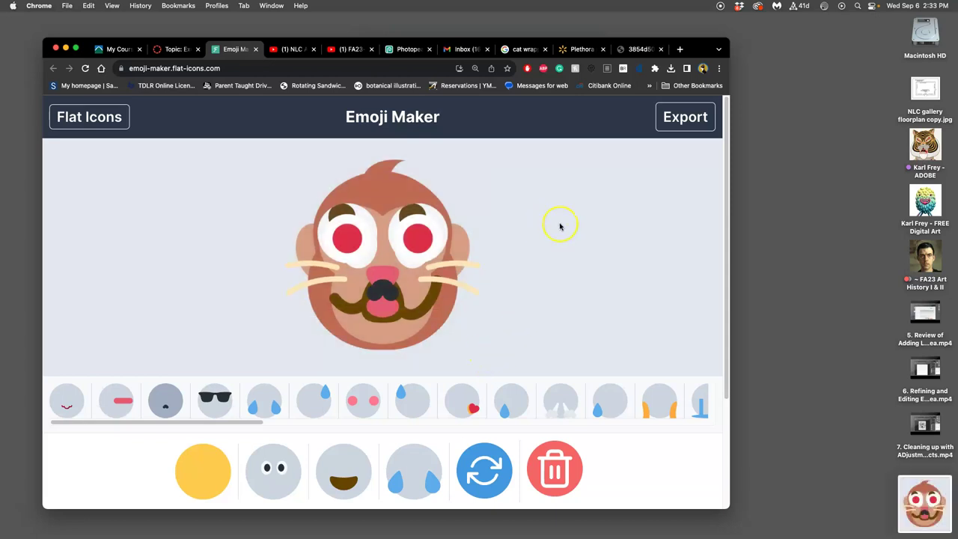
Export the monkey emoji as both a PNG and an SVG download.
{"action": "left_click", "coordinate": [681, 116]}
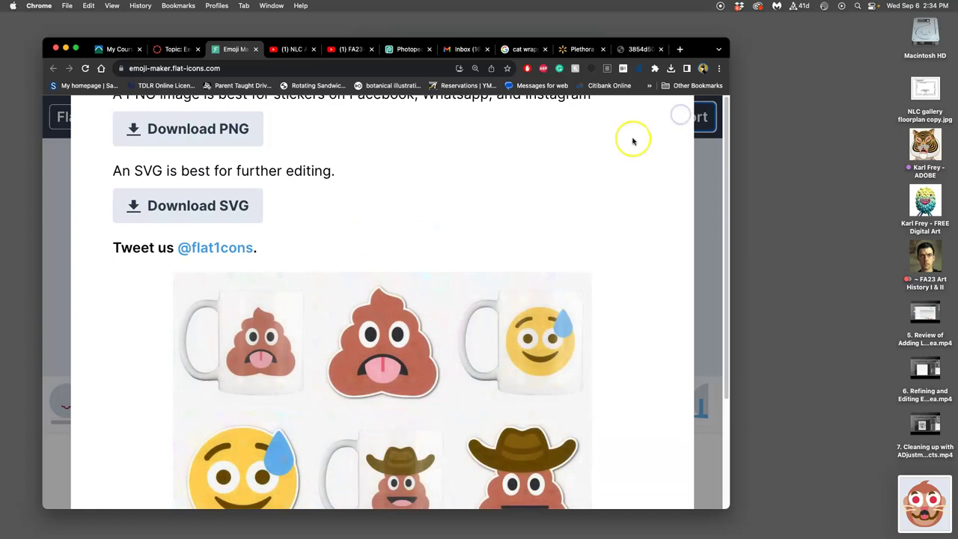
{"action": "left_click", "coordinate": [205, 137]}
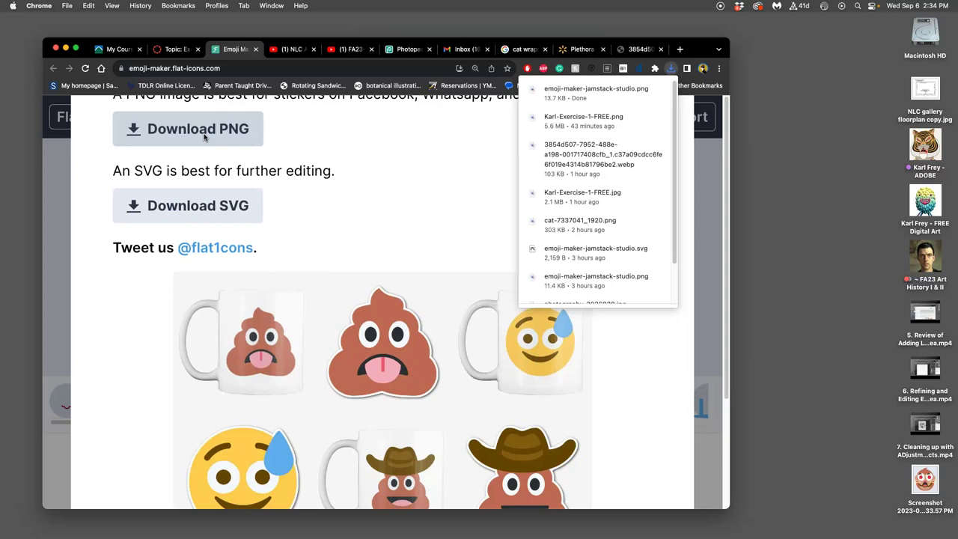
{"action": "left_click", "coordinate": [271, 122]}
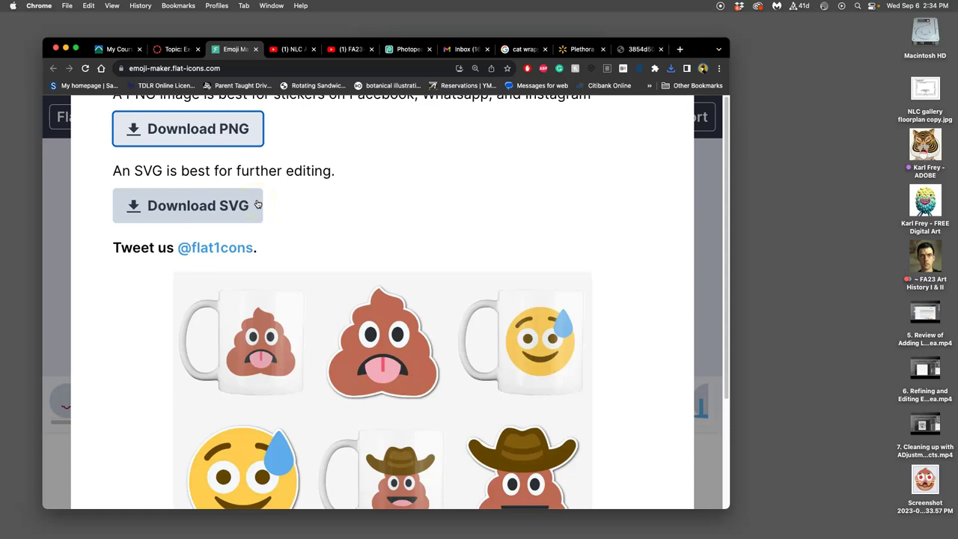
{"action": "left_click", "coordinate": [235, 210]}
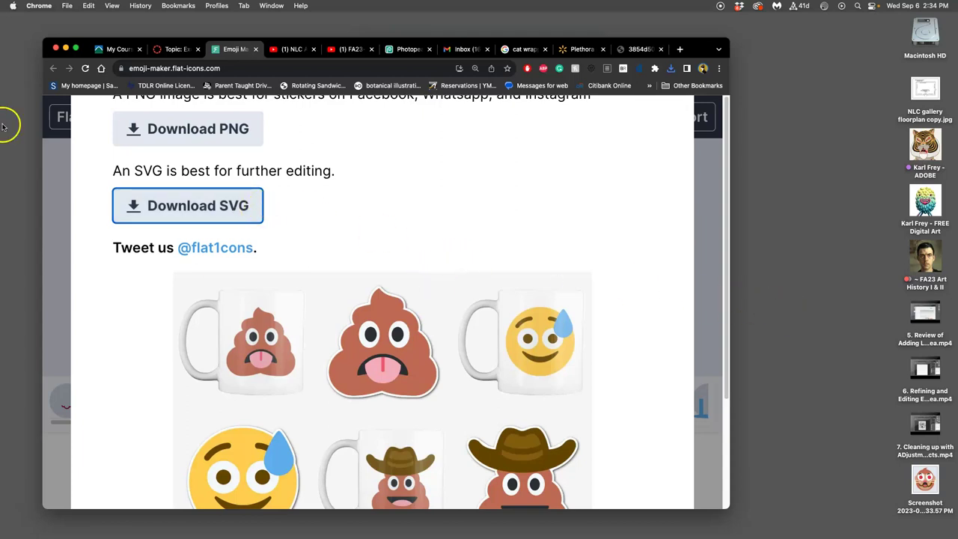
Move the downloaded SVG and PNG onto the desktop beside the screenshot.
{"action": "mouse_move", "coordinate": [4, 149]}
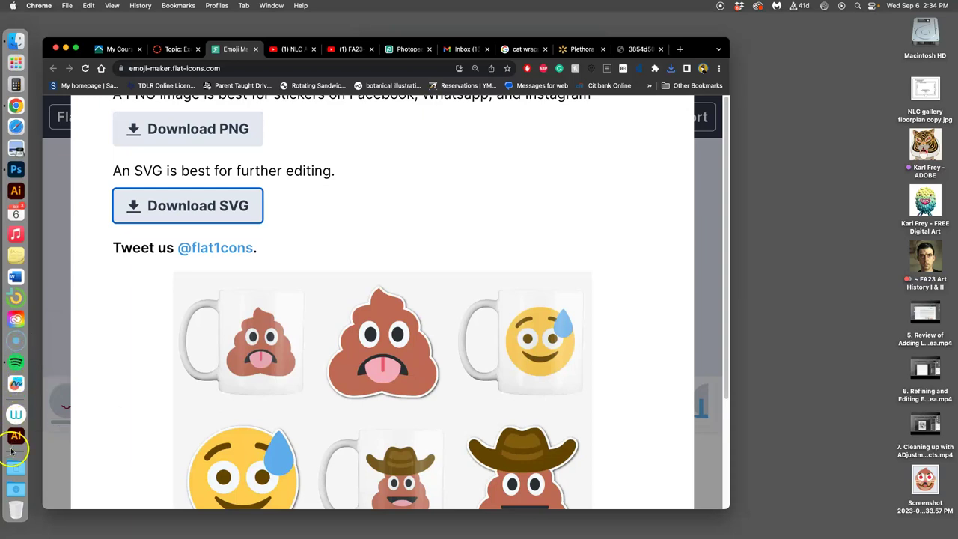
{"action": "left_click", "coordinate": [13, 487]}
{"action": "left_click_drag", "start_coordinate": [59, 191], "coordinate": [838, 343]}
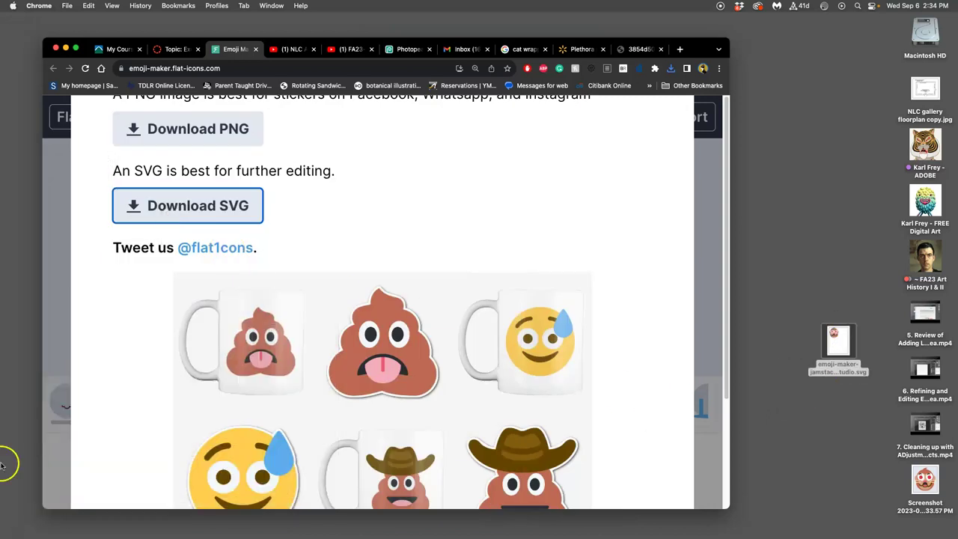
{"action": "left_click", "coordinate": [15, 487]}
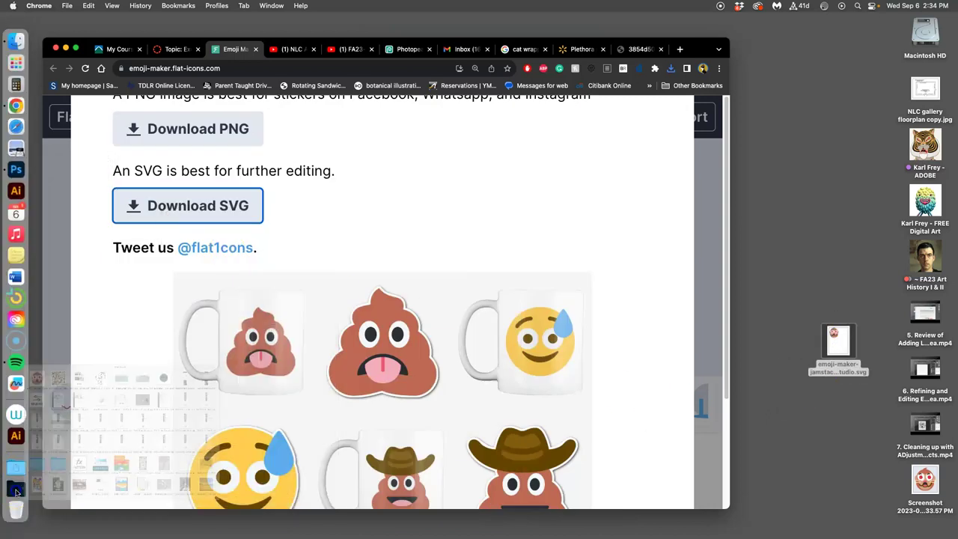
{"action": "left_click_drag", "start_coordinate": [81, 165], "coordinate": [839, 265]}
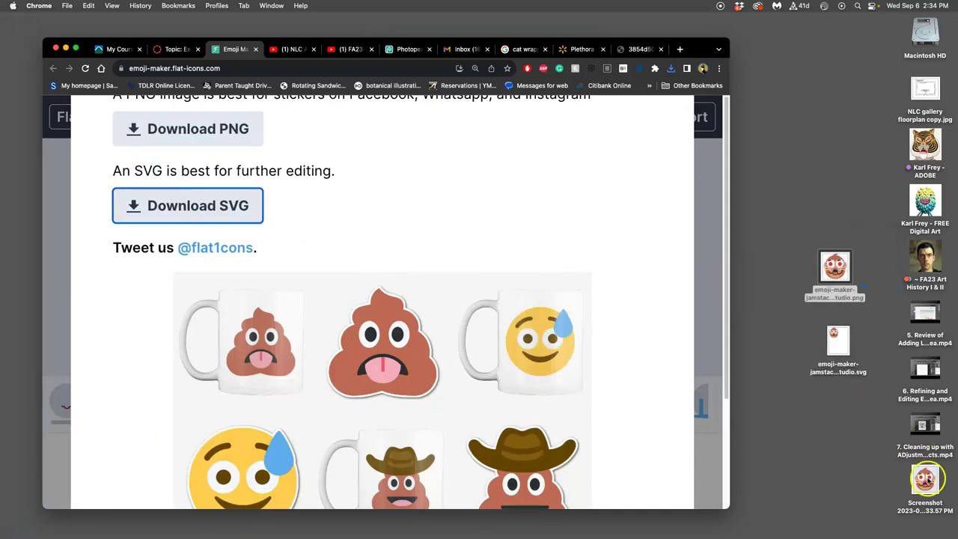
{"action": "left_click_drag", "start_coordinate": [925, 479], "coordinate": [839, 180]}
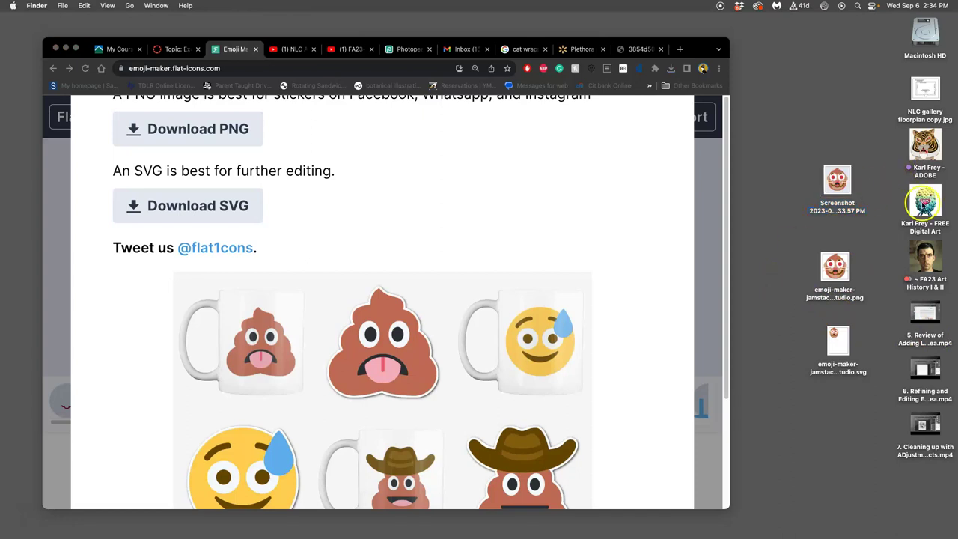
Create a new folder named 'Exercise - 2' inside the digital art folder.
{"action": "double_click", "coordinate": [923, 201]}
{"action": "right_click", "coordinate": [547, 200]}
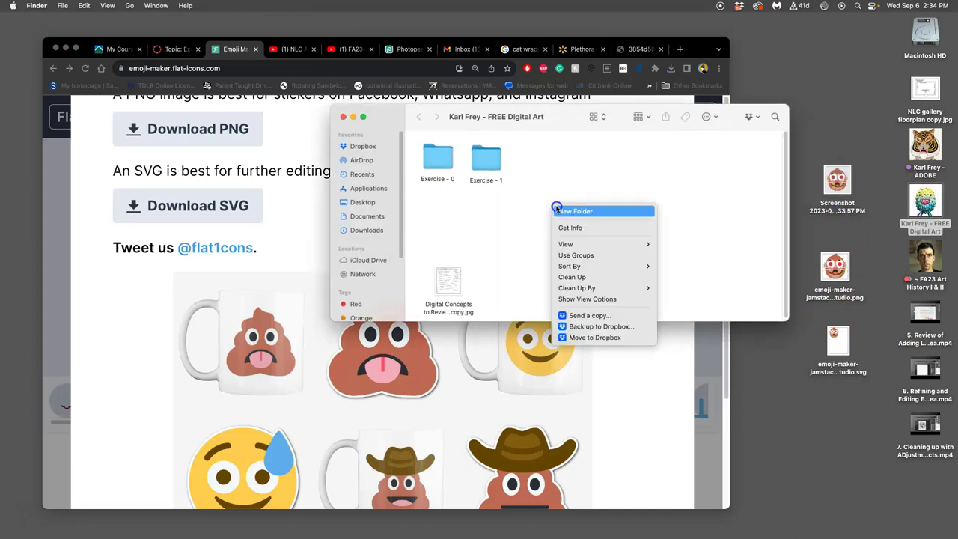
{"action": "left_click", "coordinate": [554, 207]}
{"action": "type", "text": "Exercise - 2"}
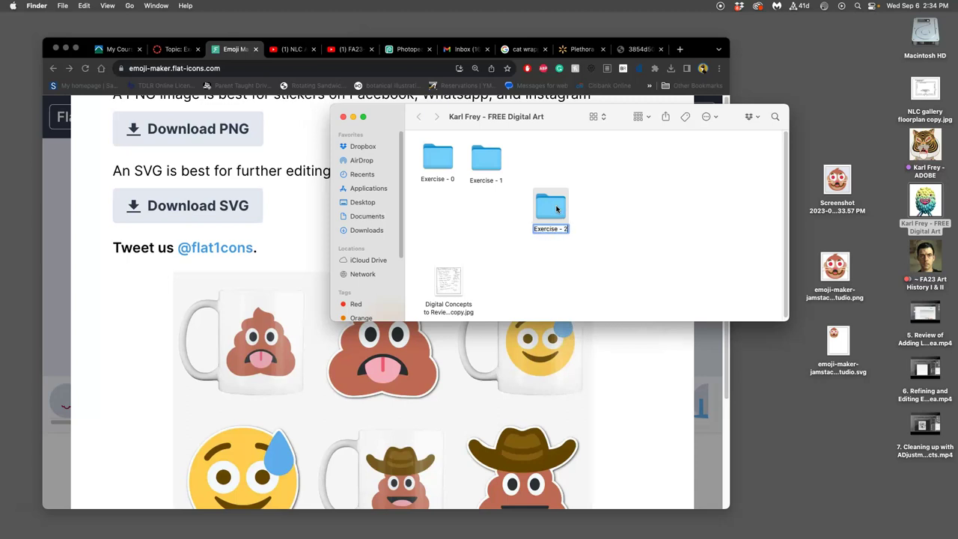
{"action": "left_click", "coordinate": [610, 203]}
{"action": "left_click_drag", "start_coordinate": [550, 203], "coordinate": [541, 157]}
Move the PNG, SVG and screenshot into Exercise - 2 and open the PNG in Preview.
{"action": "left_click_drag", "start_coordinate": [869, 163], "coordinate": [814, 341]}
{"action": "left_click_drag", "start_coordinate": [823, 206], "coordinate": [532, 159]}
{"action": "double_click", "coordinate": [532, 159]}
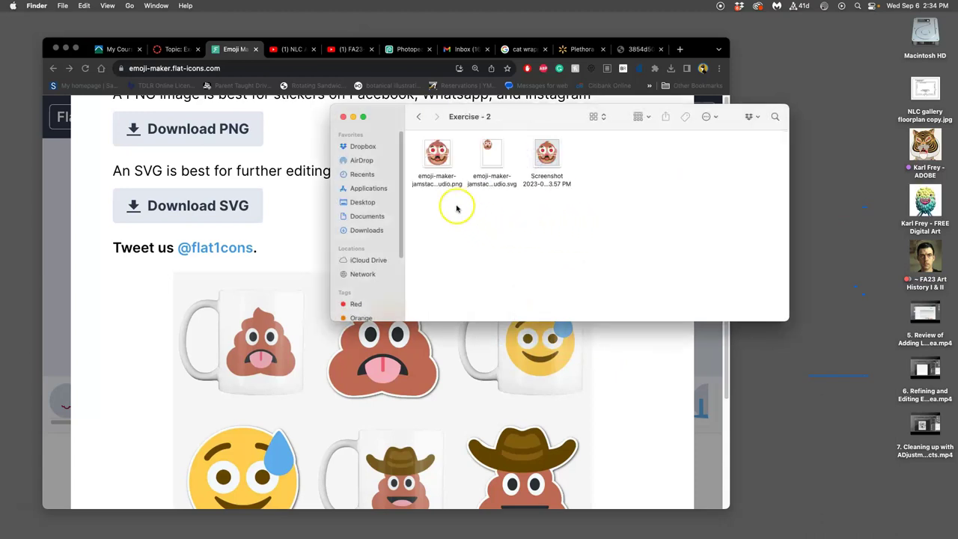
{"action": "double_click", "coordinate": [441, 161]}
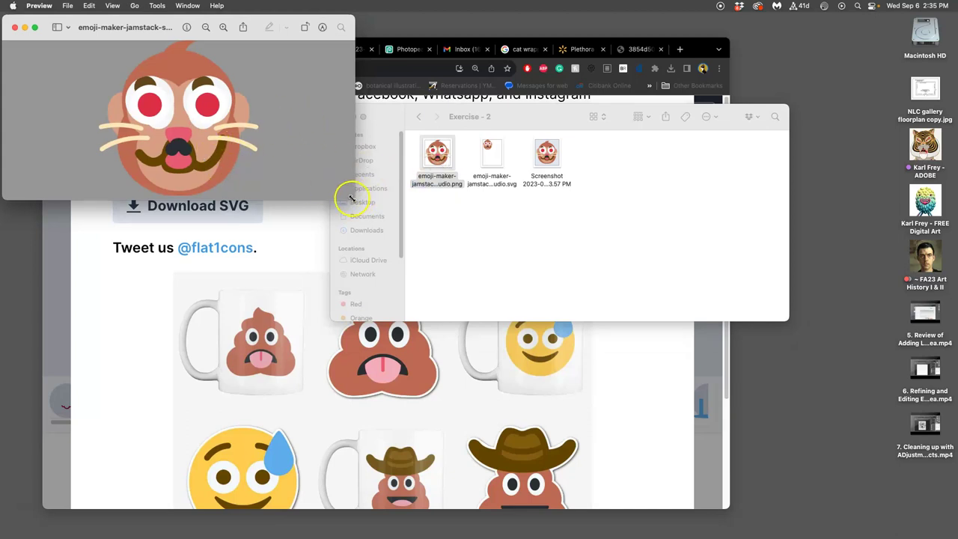
Enlarge the PNG emoji window and open the screenshot for comparison.
{"action": "left_click_drag", "start_coordinate": [351, 199], "coordinate": [317, 262]}
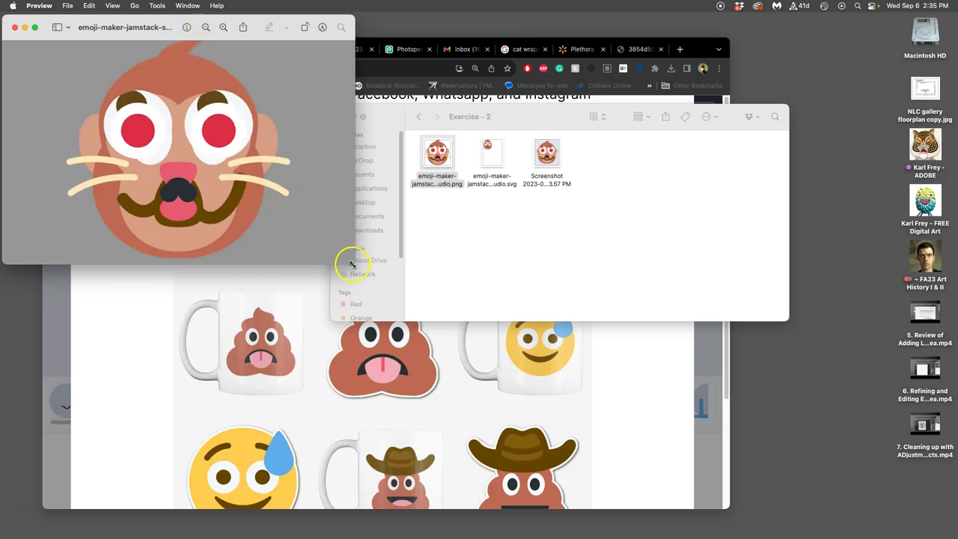
{"action": "left_click_drag", "start_coordinate": [351, 264], "coordinate": [354, 273]}
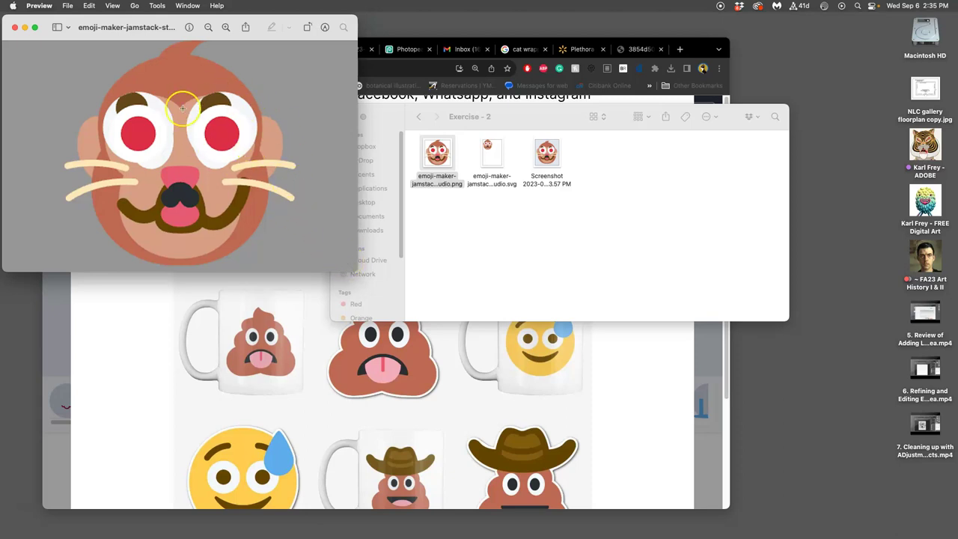
{"action": "left_click", "coordinate": [546, 155]}
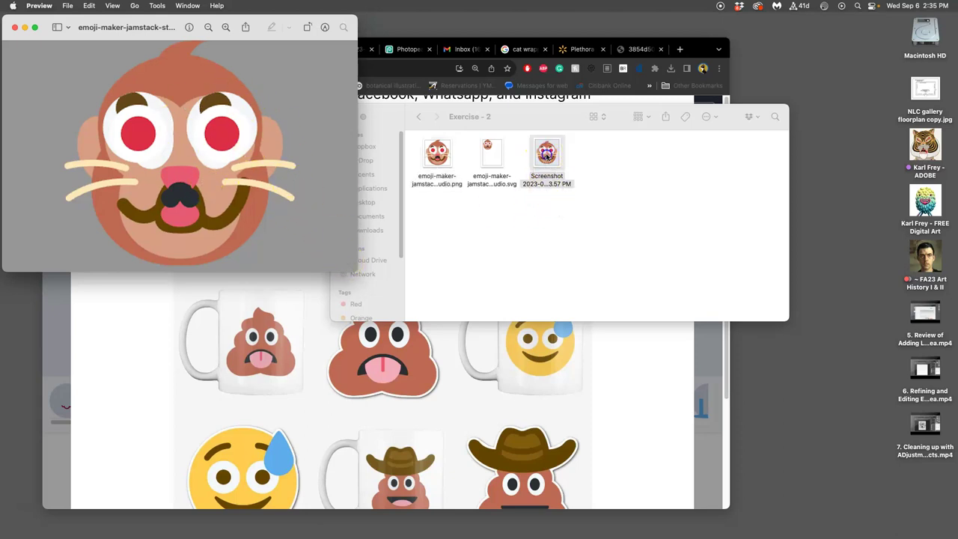
{"action": "double_click", "coordinate": [546, 155]}
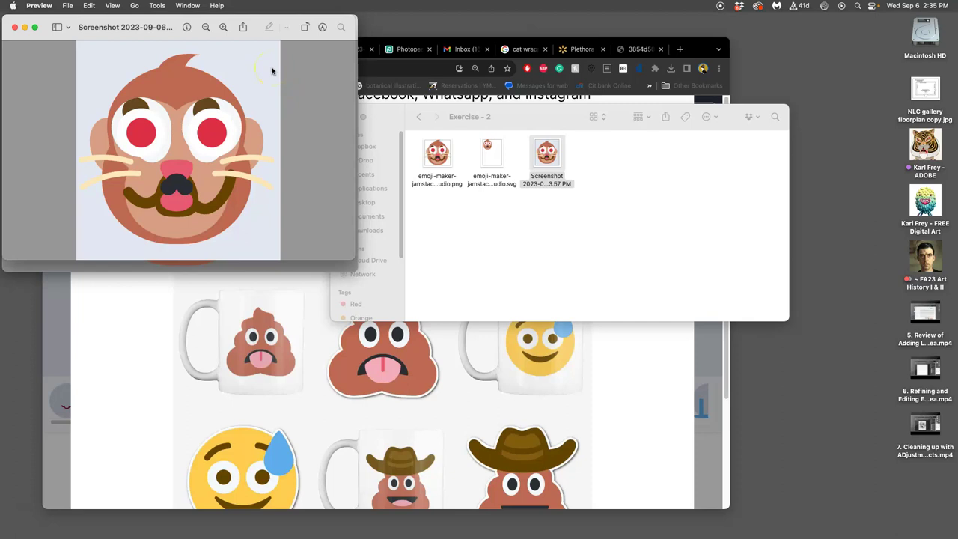
Arrange the PNG and screenshot windows side by side to compare them.
{"action": "left_click", "coordinate": [289, 265]}
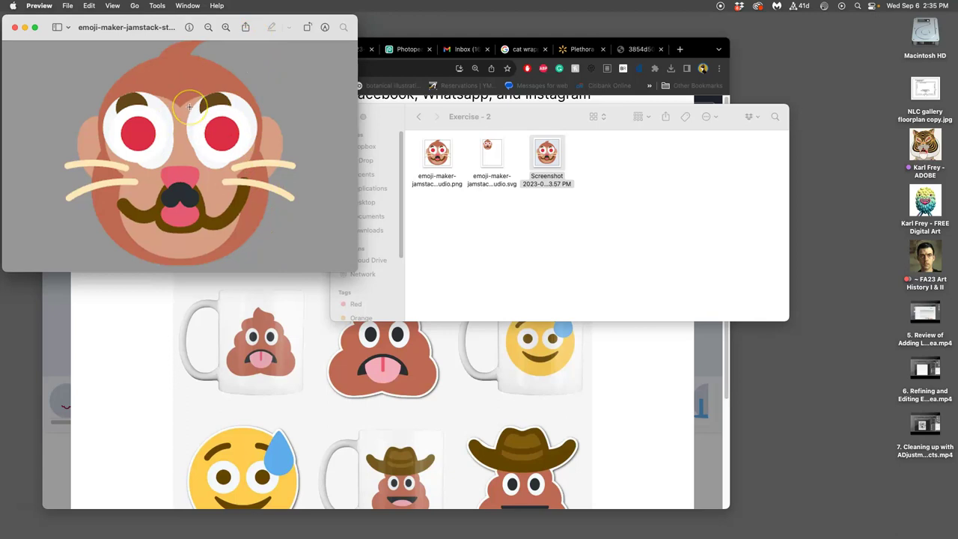
{"action": "scroll", "coordinate": [189, 106], "scroll_direction": "up", "scroll_amount": 10}
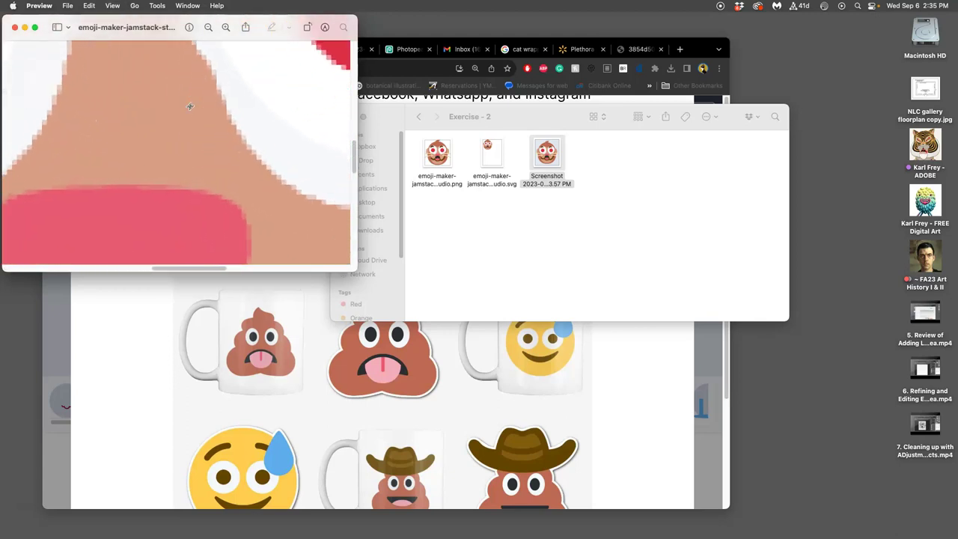
{"action": "left_click_drag", "start_coordinate": [177, 25], "coordinate": [587, 49]}
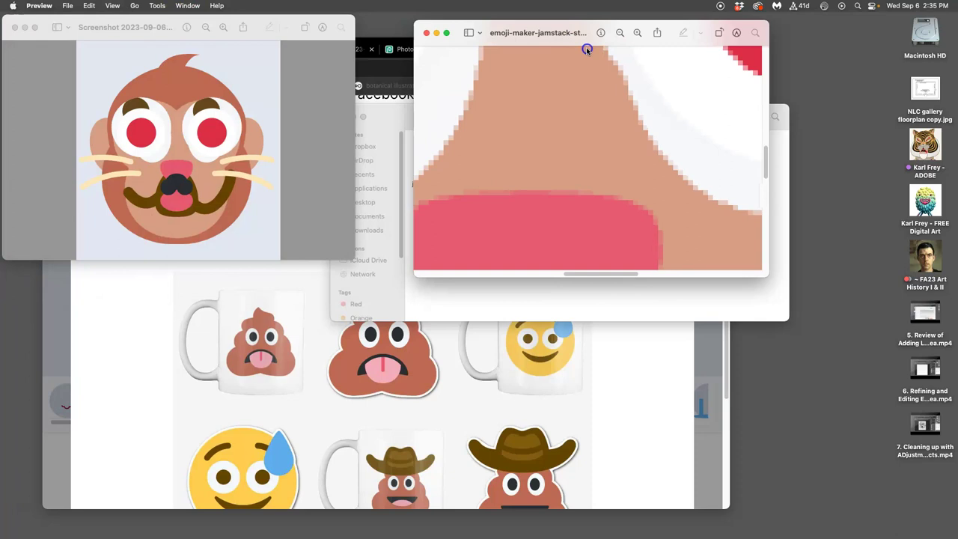
{"action": "left_click", "coordinate": [325, 119]}
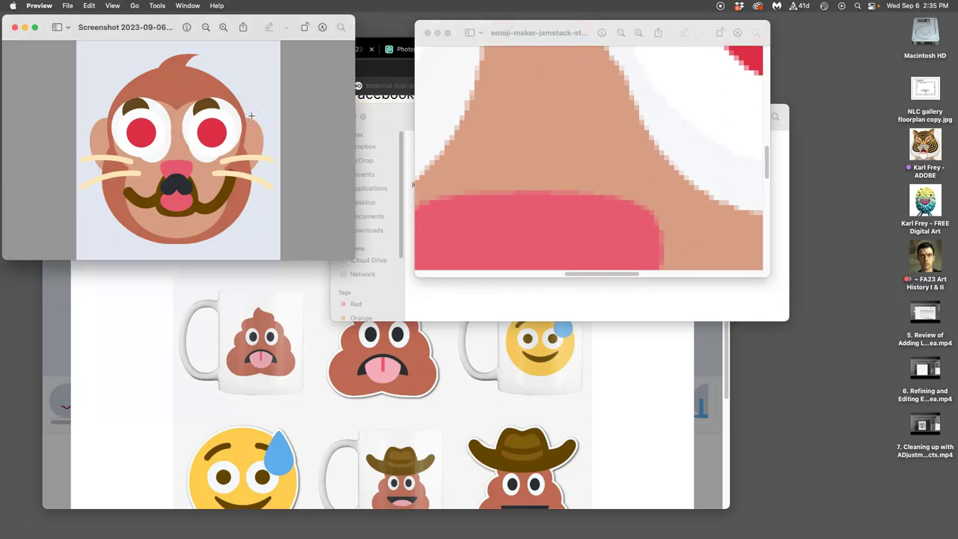
{"action": "scroll", "coordinate": [251, 116], "scroll_direction": "up", "scroll_amount": 5}
{"action": "left_click", "coordinate": [227, 145]}
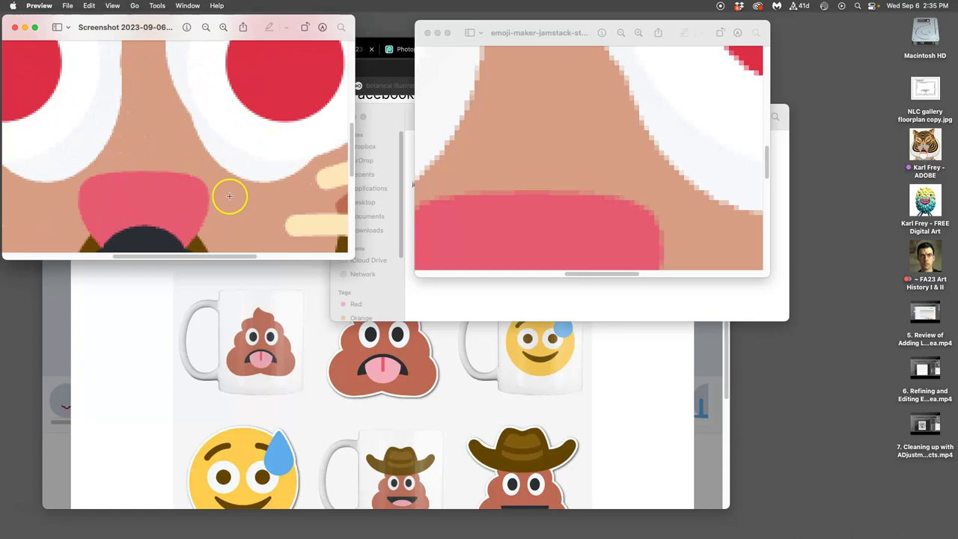
{"action": "scroll", "coordinate": [230, 196], "scroll_direction": "down", "scroll_amount": 5}
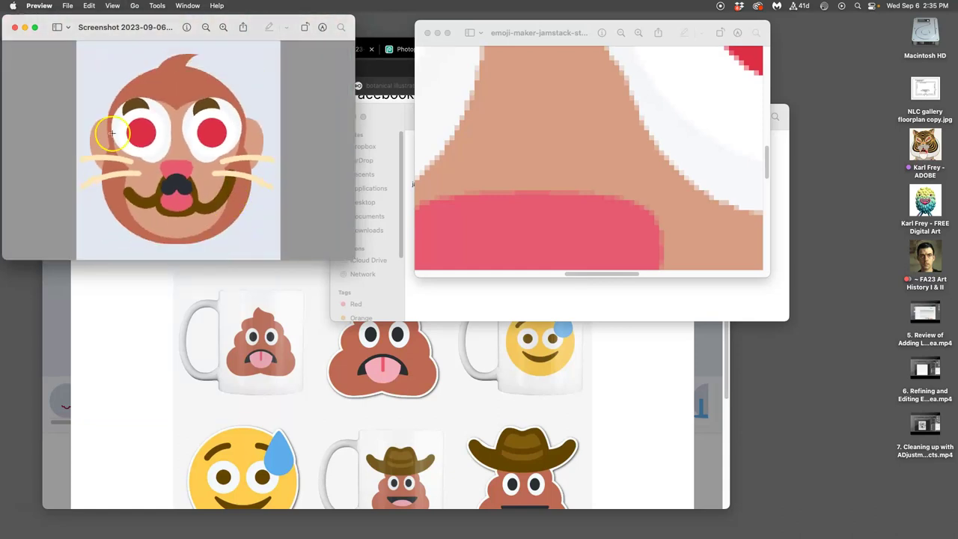
Close the screenshot window and the emoji-maker PNG window.
{"action": "left_click", "coordinate": [14, 27]}
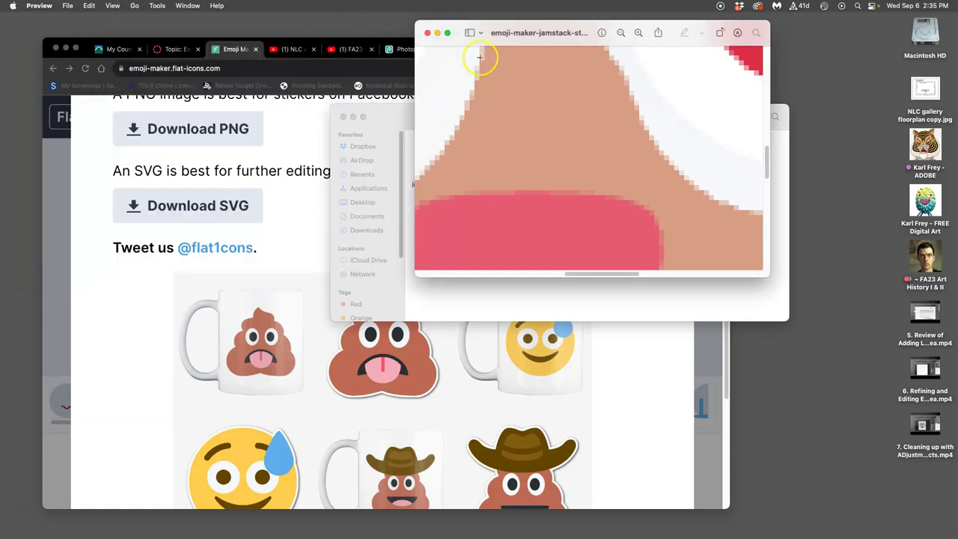
{"action": "left_click_drag", "start_coordinate": [690, 28], "coordinate": [707, 108]}
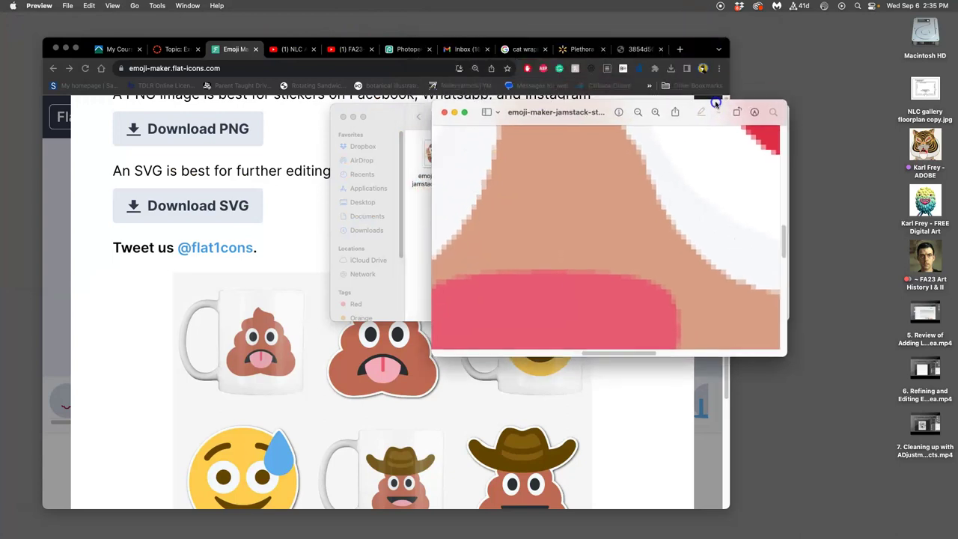
{"action": "left_click", "coordinate": [443, 112]}
Open emoji-maker-jamstack-studio.svg from Exercise - 2 in Adobe Illustrator.
{"action": "left_click", "coordinate": [491, 206]}
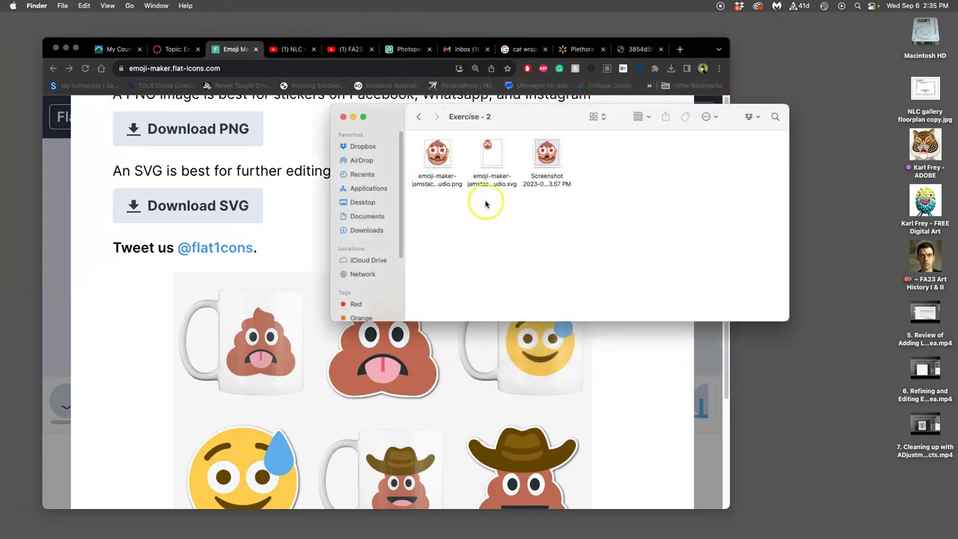
{"action": "right_click", "coordinate": [490, 151]}
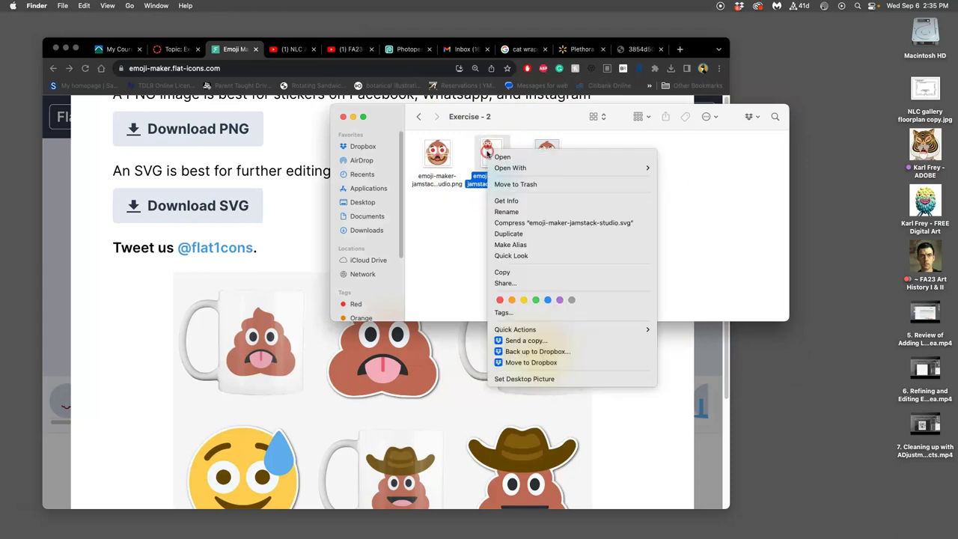
{"action": "mouse_move", "coordinate": [498, 167]}
{"action": "left_click", "coordinate": [738, 184]}
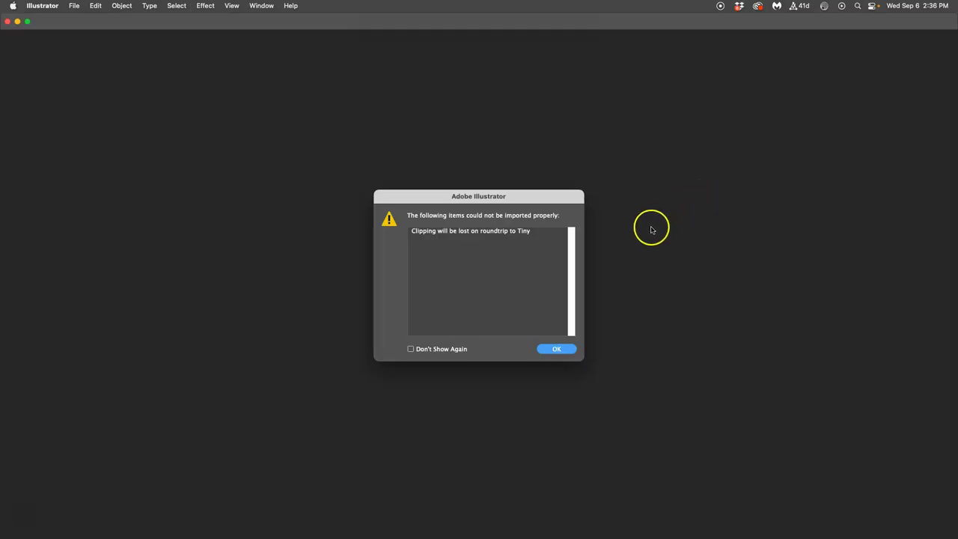
Accept the clipping warning, expand Layer 1 in Layers, and hide its top path.
{"action": "left_click", "coordinate": [563, 354]}
{"action": "left_click", "coordinate": [554, 349]}
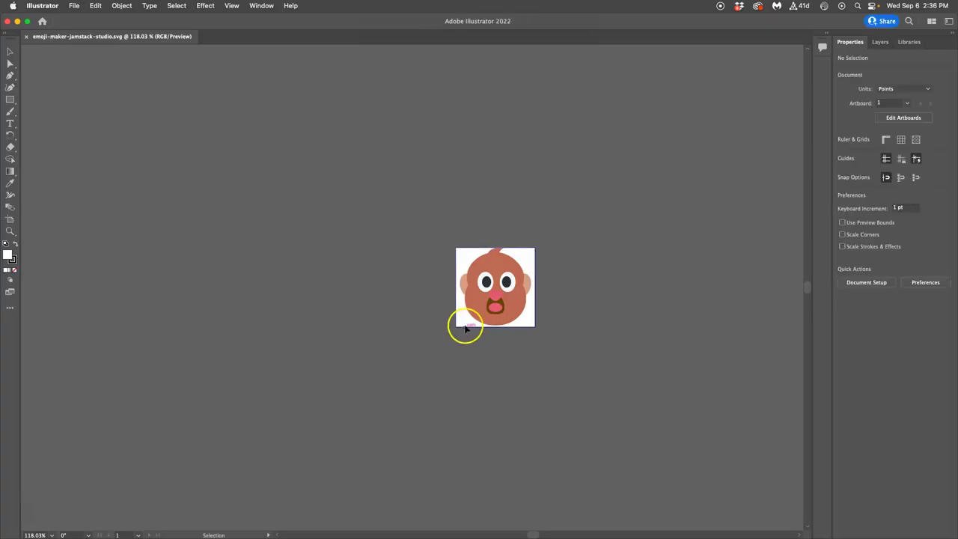
{"action": "left_click", "coordinate": [880, 41]}
{"action": "left_click", "coordinate": [863, 59]}
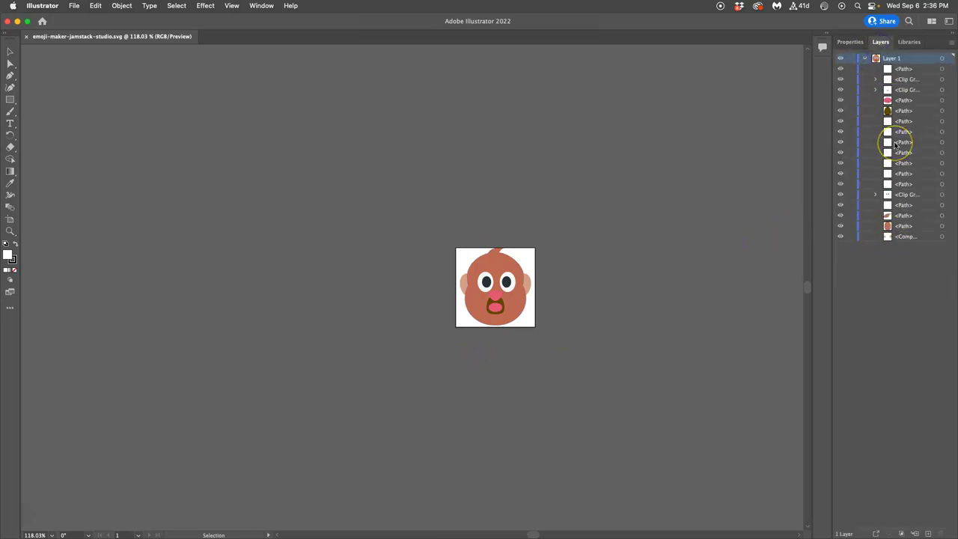
{"action": "left_click", "coordinate": [839, 68]}
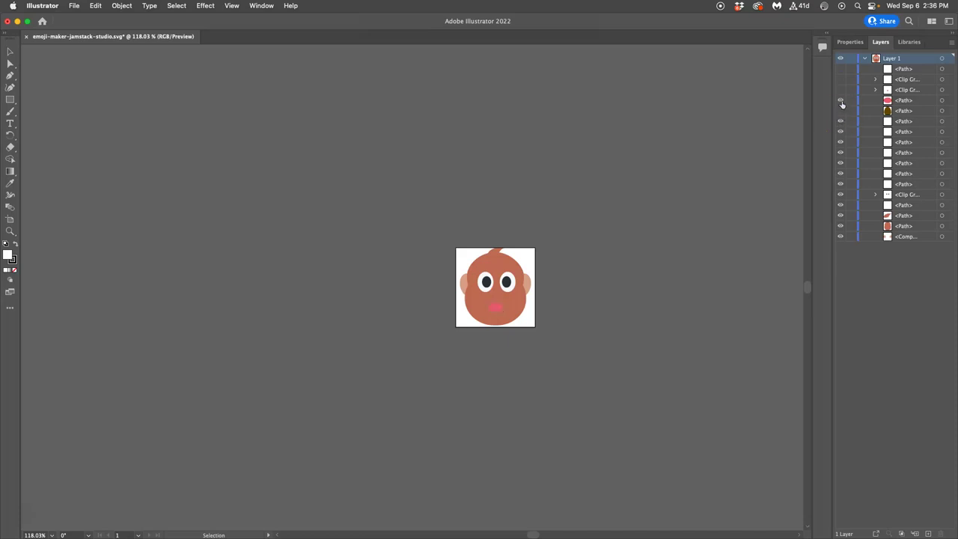
Select the pink mouth ellipse with Direct Selection and inspect its edge up close.
{"action": "key", "text": "super+equal"}
{"action": "key", "text": "super+equal"}
{"action": "key", "text": "super+equal"}
{"action": "key", "text": "super+equal"}
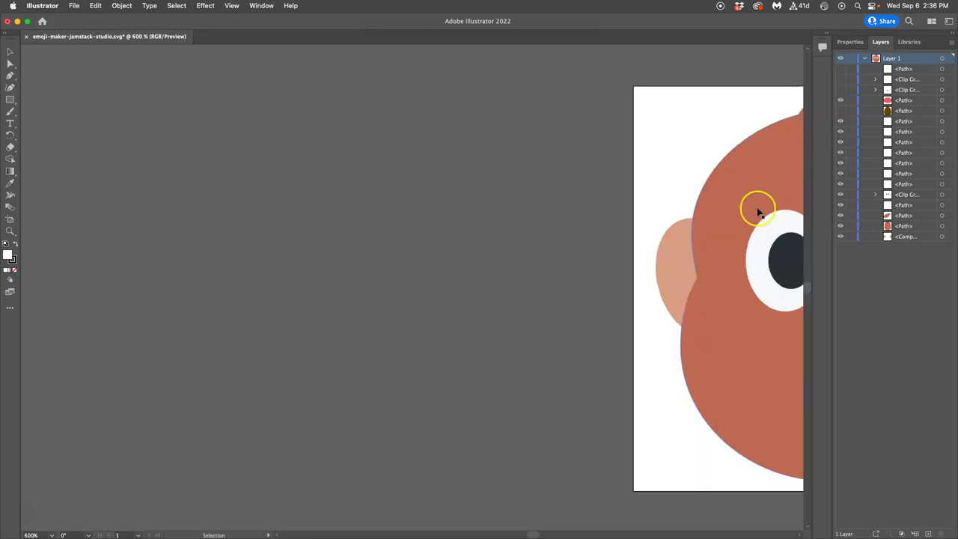
{"action": "left_click_drag", "start_coordinate": [736, 256], "coordinate": [359, 173]}
{"action": "key", "text": "a"}
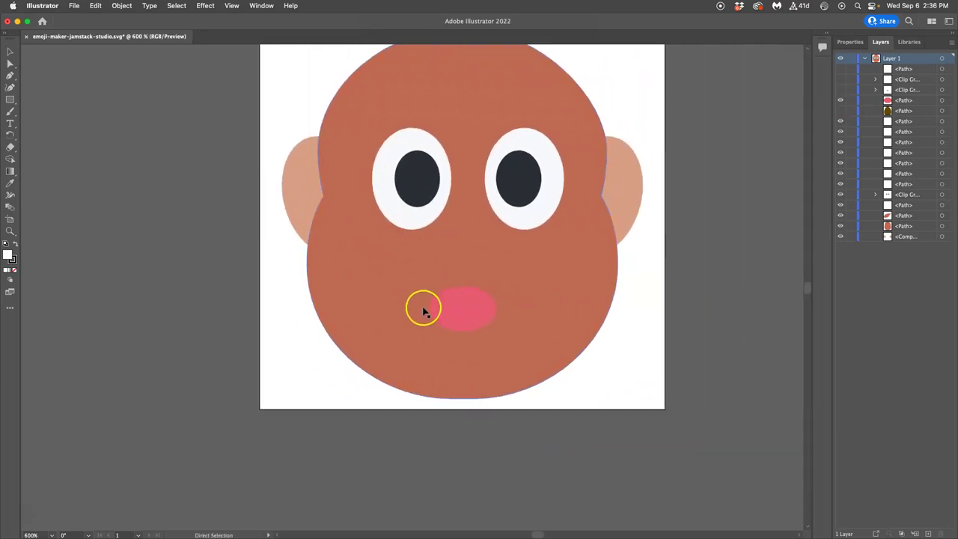
{"action": "key", "text": "super+equal"}
{"action": "left_click", "coordinate": [500, 333]}
{"action": "key", "text": "super+equal"}
{"action": "key", "text": "super+equal"}
{"action": "key", "text": "super+equal"}
{"action": "key", "text": "super+equal"}
{"action": "key", "text": "super+equal"}
{"action": "key", "text": "super+equal"}
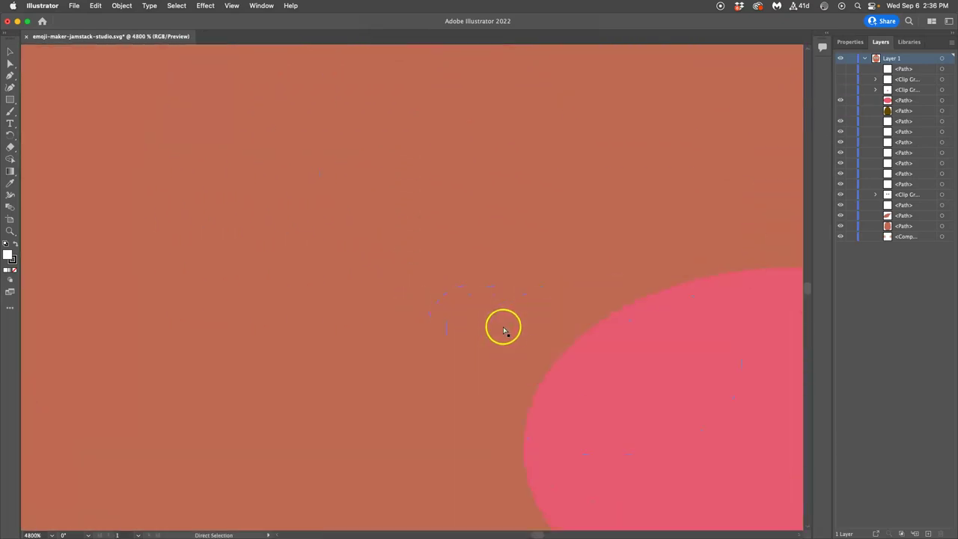
{"action": "key", "text": "super+equal"}
{"action": "key", "text": "super+equal"}
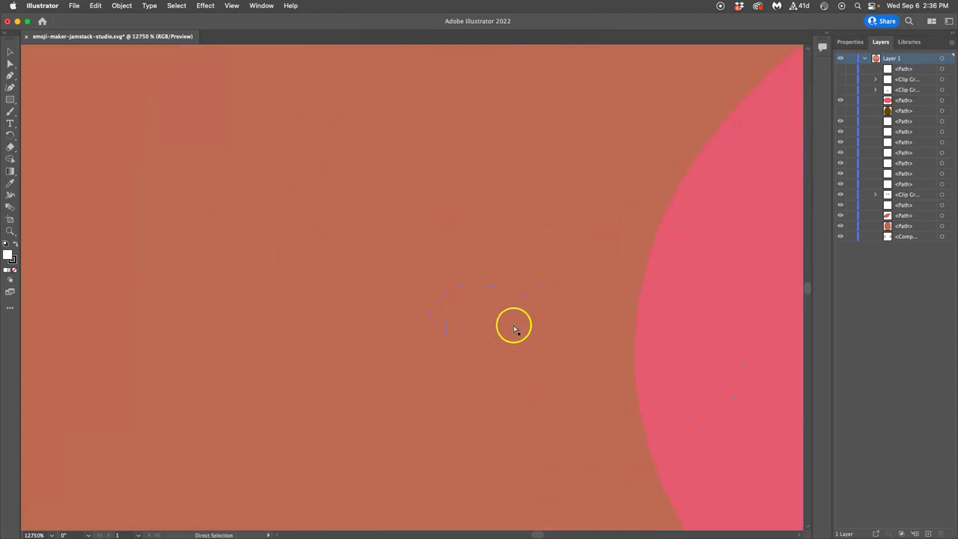
{"action": "left_click_drag", "start_coordinate": [515, 327], "coordinate": [232, 280]}
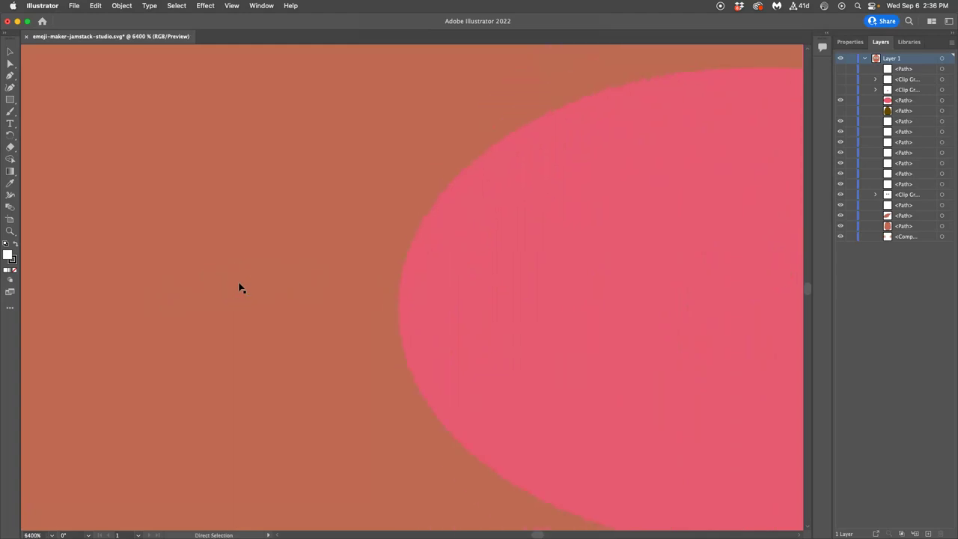
{"action": "key", "text": "super+minus"}
{"action": "key", "text": "super+minus"}
{"action": "key", "text": "super+minus"}
{"action": "key", "text": "super+minus"}
{"action": "key", "text": "super+minus"}
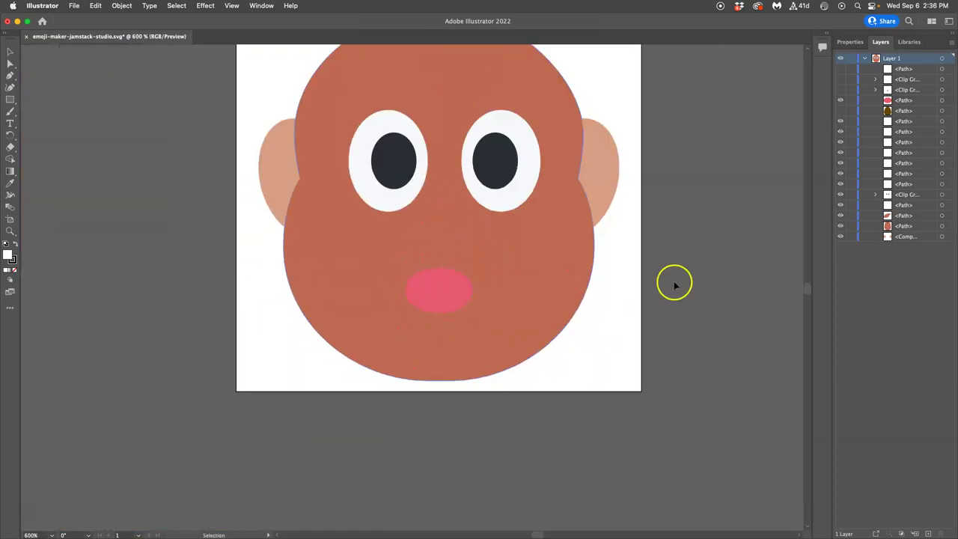
Make the brown head and brown mouth paths visible again in Layer 1.
{"action": "left_click", "coordinate": [841, 226]}
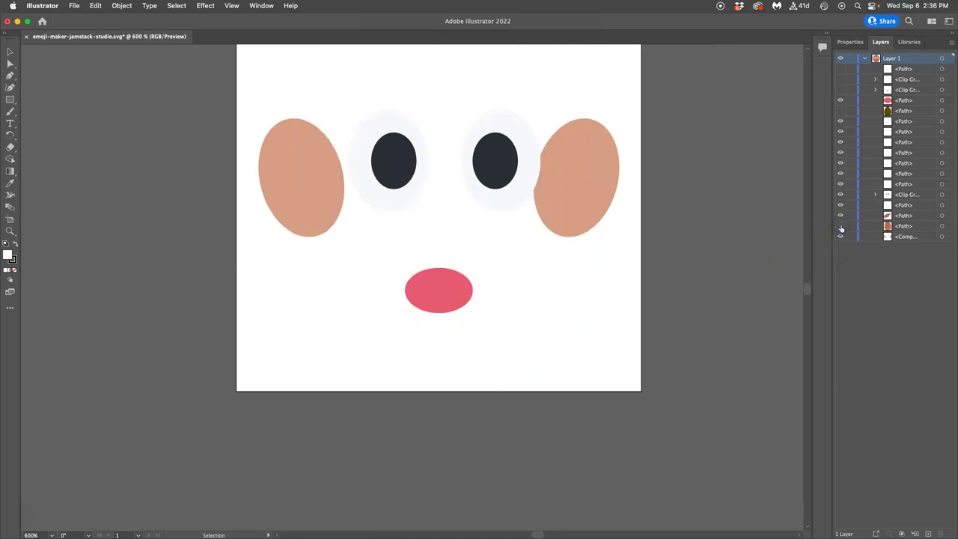
{"action": "left_click_drag", "start_coordinate": [843, 204], "coordinate": [842, 217]}
{"action": "left_click", "coordinate": [842, 226]}
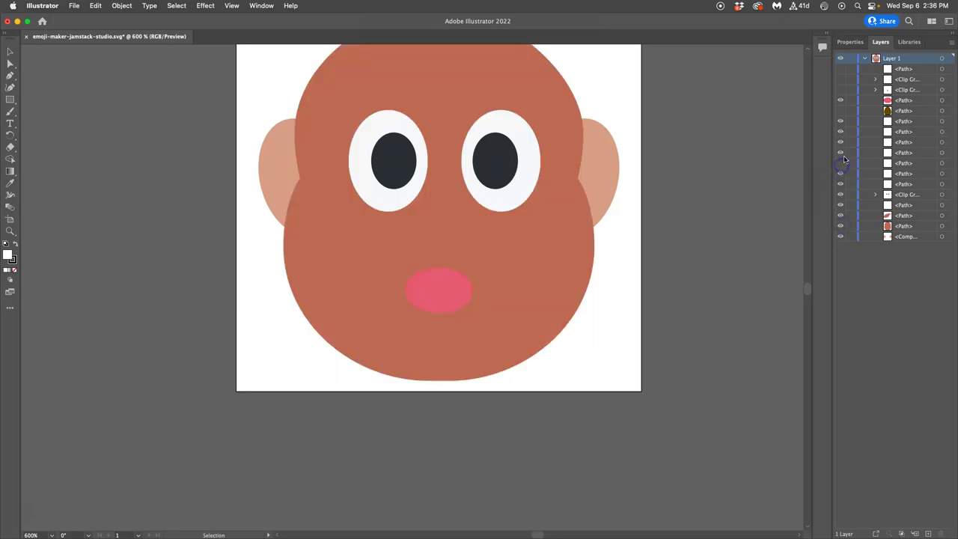
{"action": "left_click", "coordinate": [840, 110]}
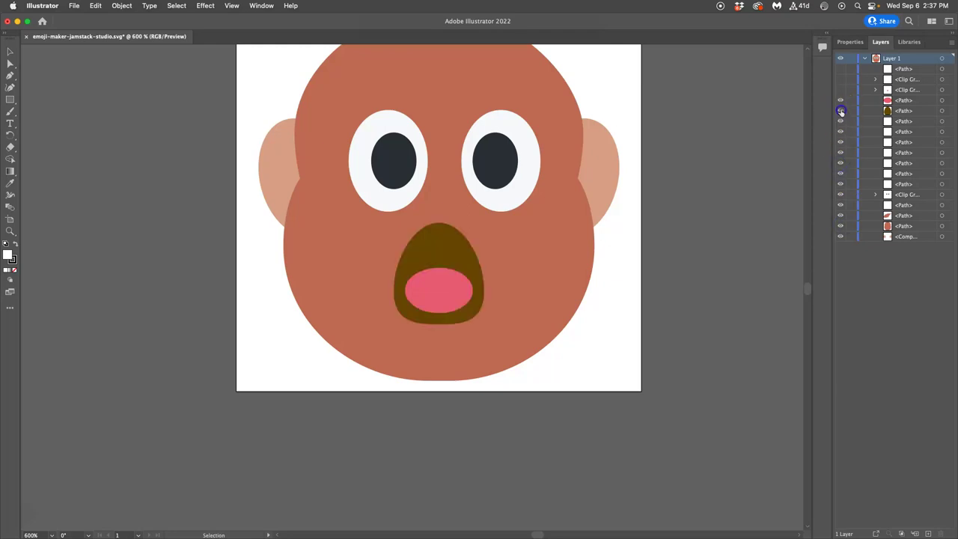
{"action": "left_click", "coordinate": [840, 95]}
Shift the brown mouth and pull its top anchor down to flatten it.
{"action": "left_click", "coordinate": [620, 207]}
{"action": "left_click_drag", "start_coordinate": [438, 241], "coordinate": [511, 280]}
{"action": "left_click", "coordinate": [428, 269]}
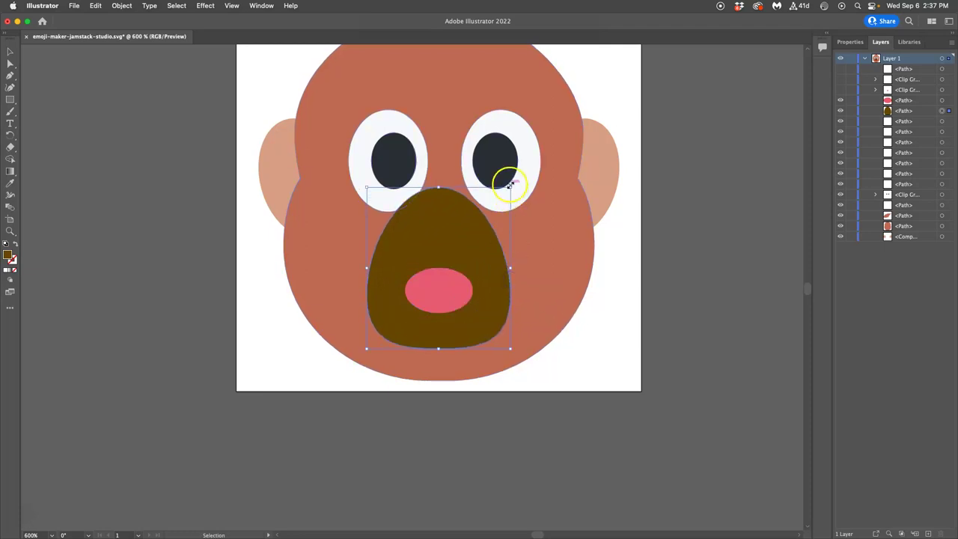
{"action": "left_click_drag", "start_coordinate": [440, 186], "coordinate": [434, 230]}
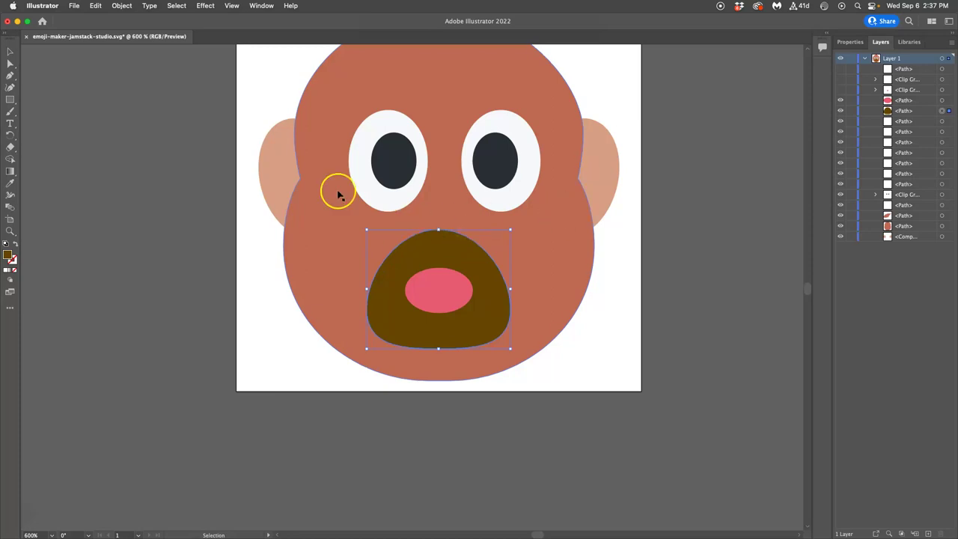
{"action": "left_click", "coordinate": [42, 6]}
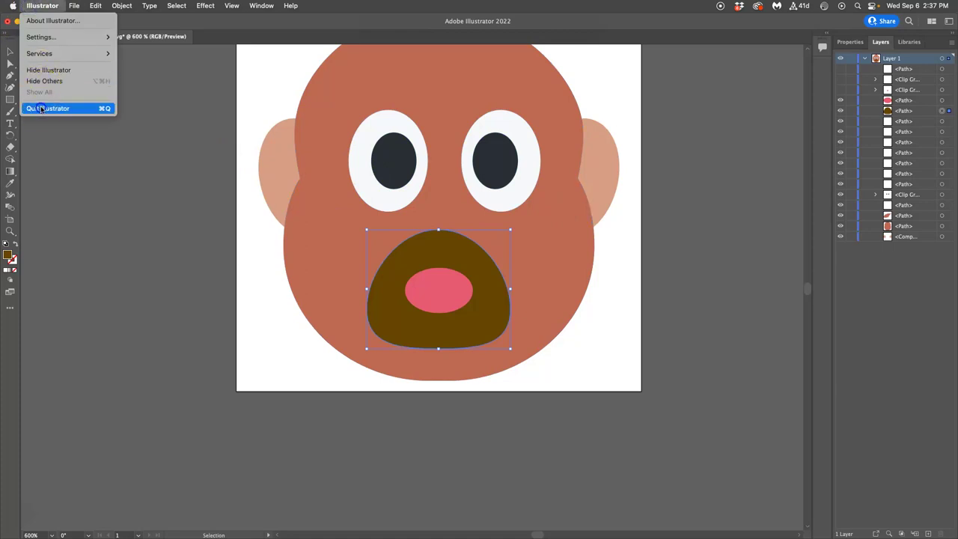
Quit Illustrator without saving, close the Emoji Maker tab, and show Photopea.
{"action": "left_click", "coordinate": [45, 108]}
{"action": "left_click", "coordinate": [463, 302]}
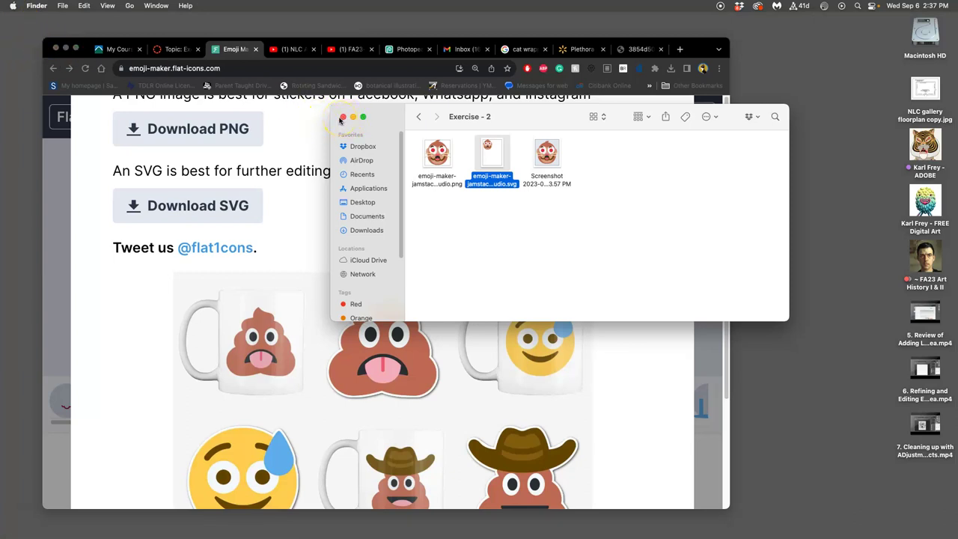
{"action": "left_click", "coordinate": [284, 133]}
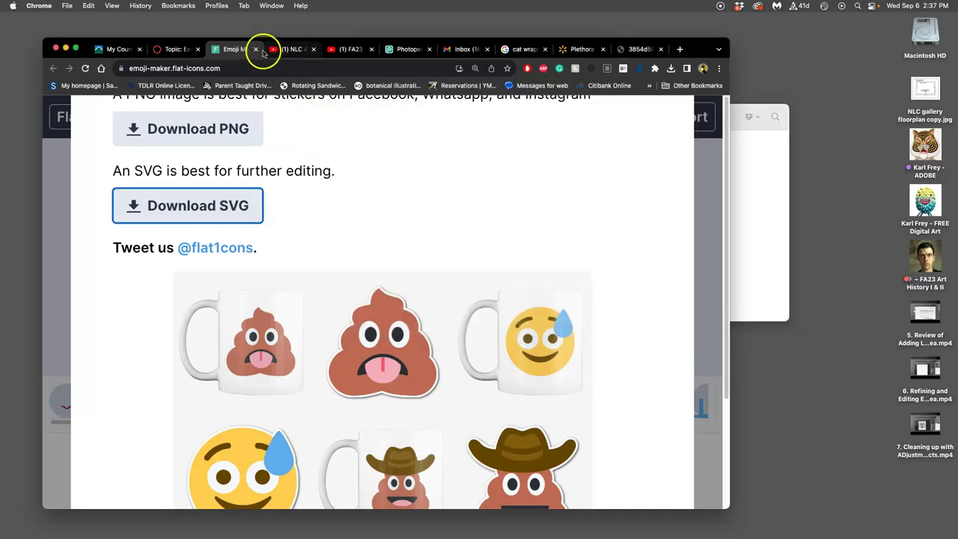
{"action": "left_click", "coordinate": [256, 49]}
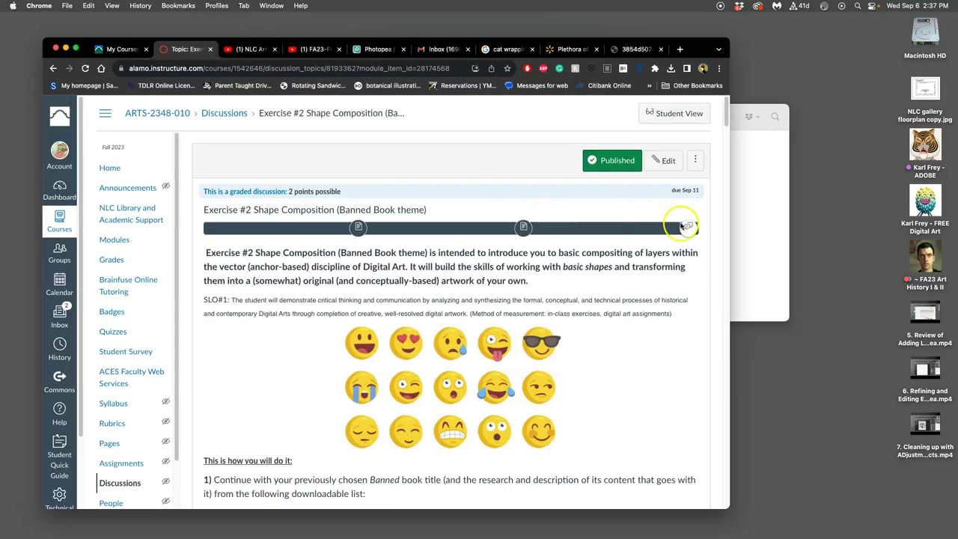
{"action": "left_click", "coordinate": [750, 221]}
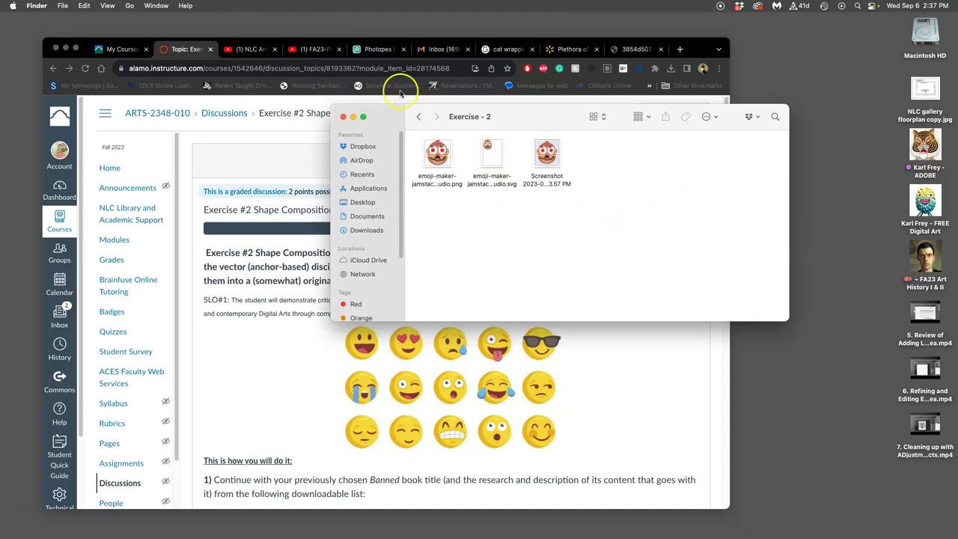
{"action": "left_click", "coordinate": [377, 49]}
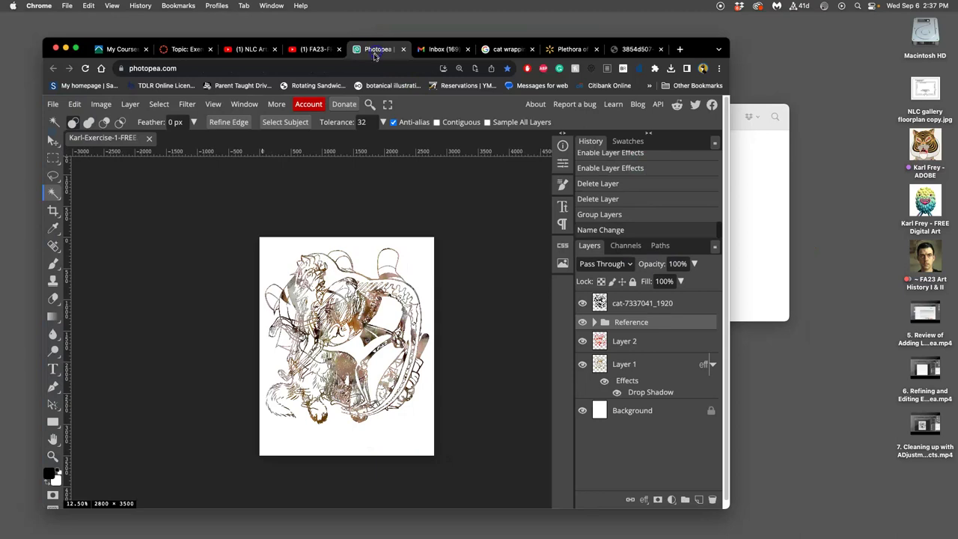
Close the Exercise 1 cat artwork document to return Photopea to its start screen.
{"action": "left_click", "coordinate": [149, 140]}
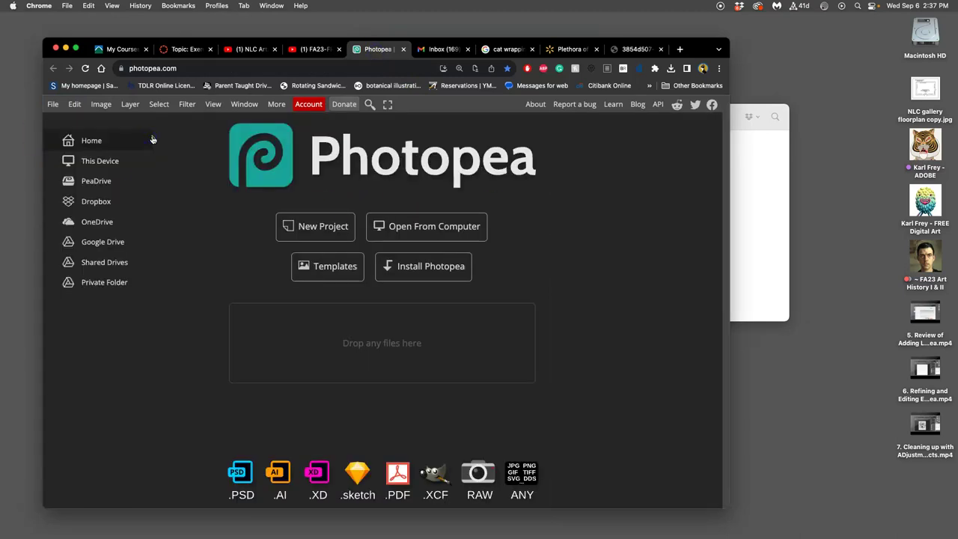